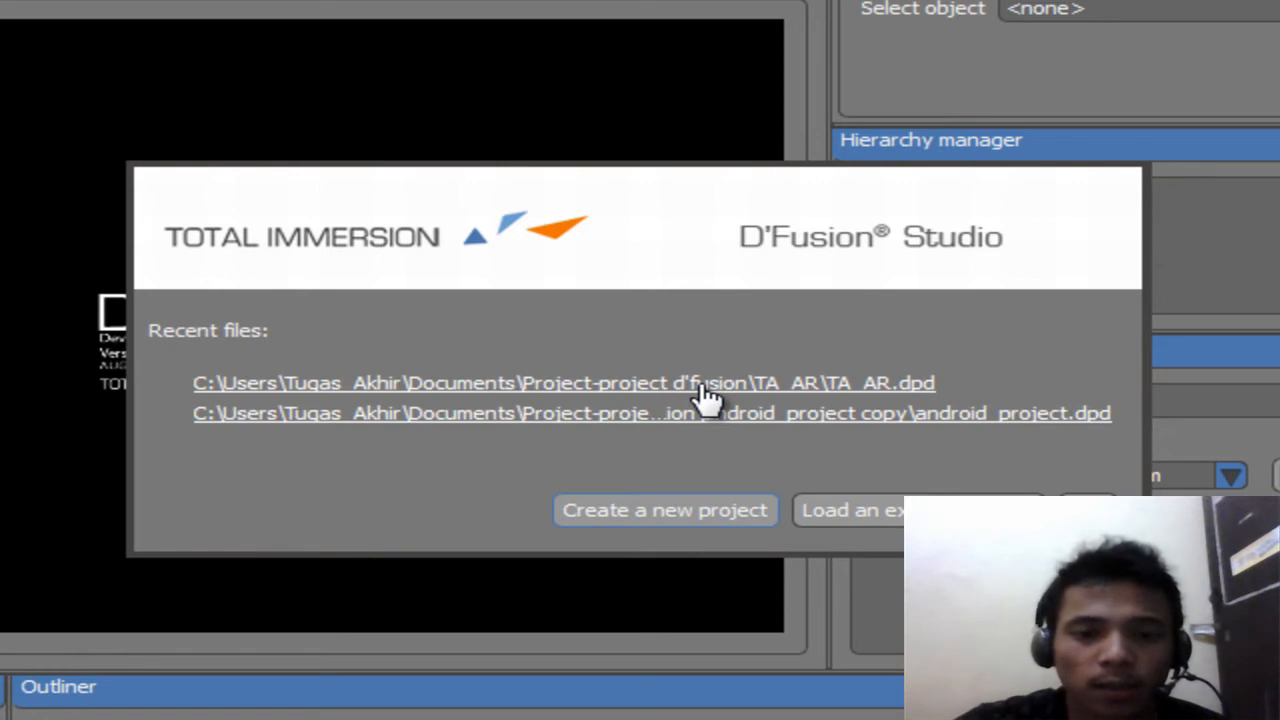
Open the recent project TA_AR.dpd using ASUS Virtual Camera as the camera.
left_click(702, 384)
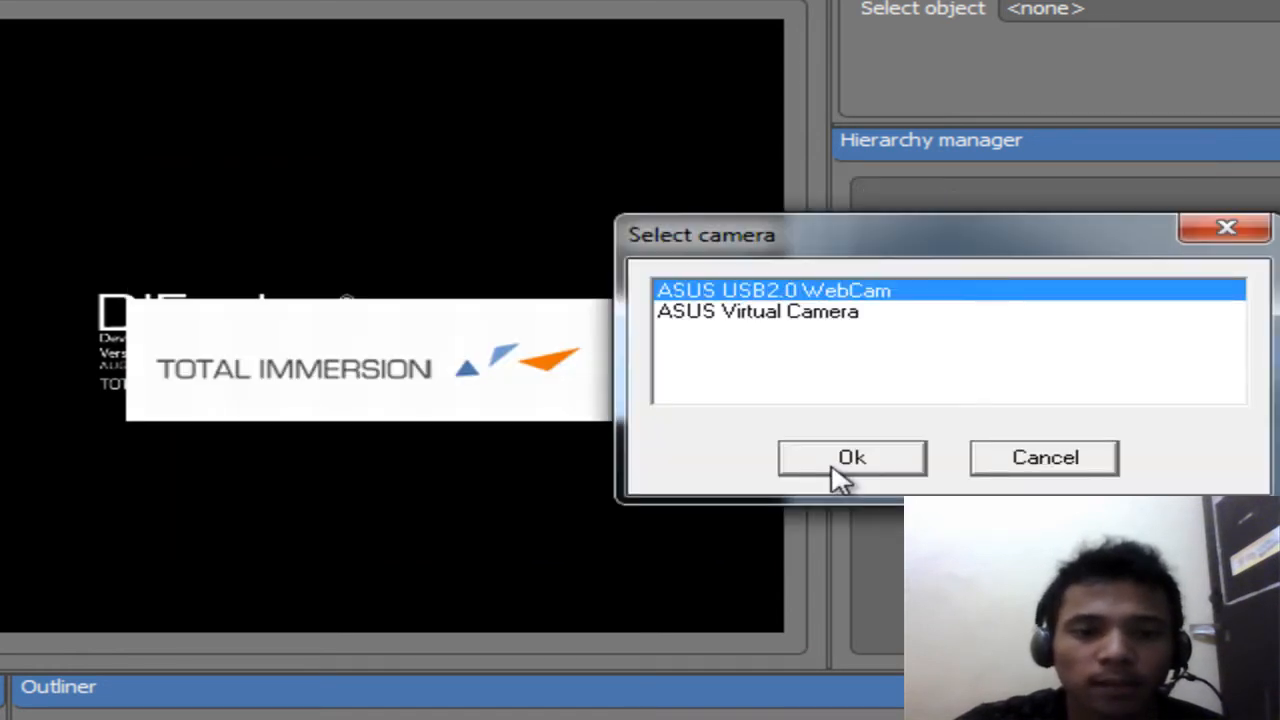
left_click(766, 314)
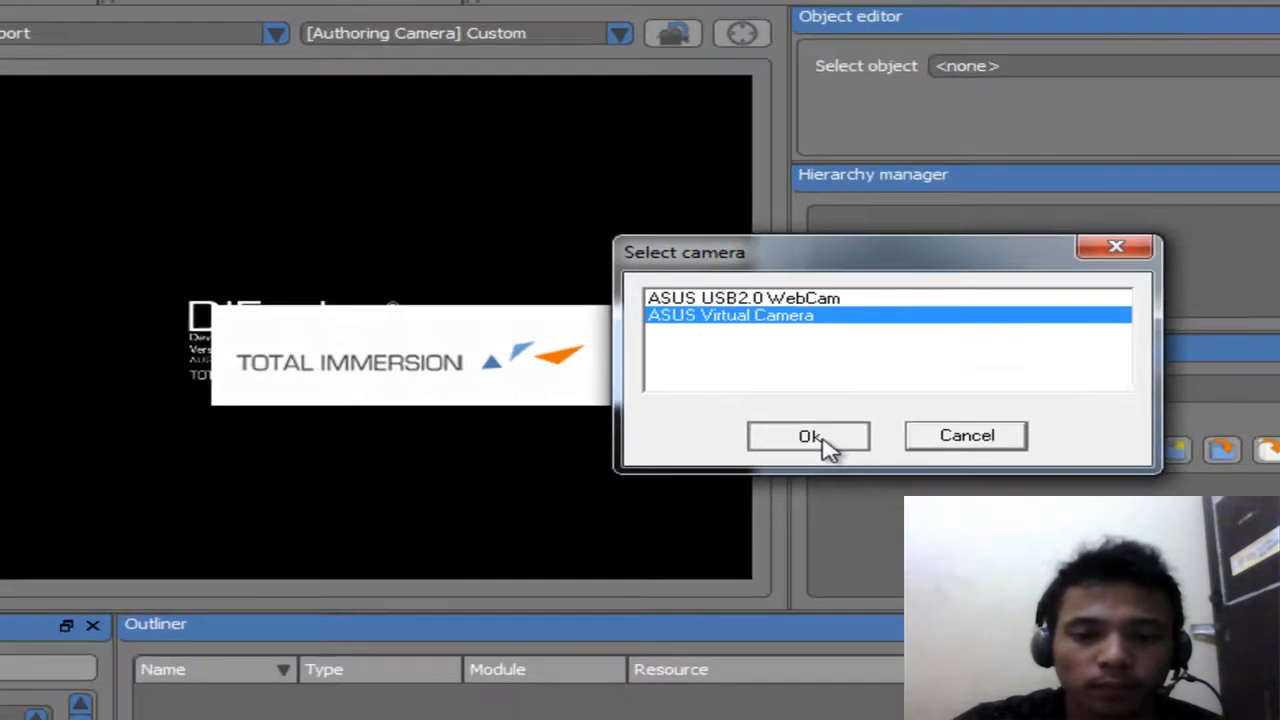
left_click(866, 462)
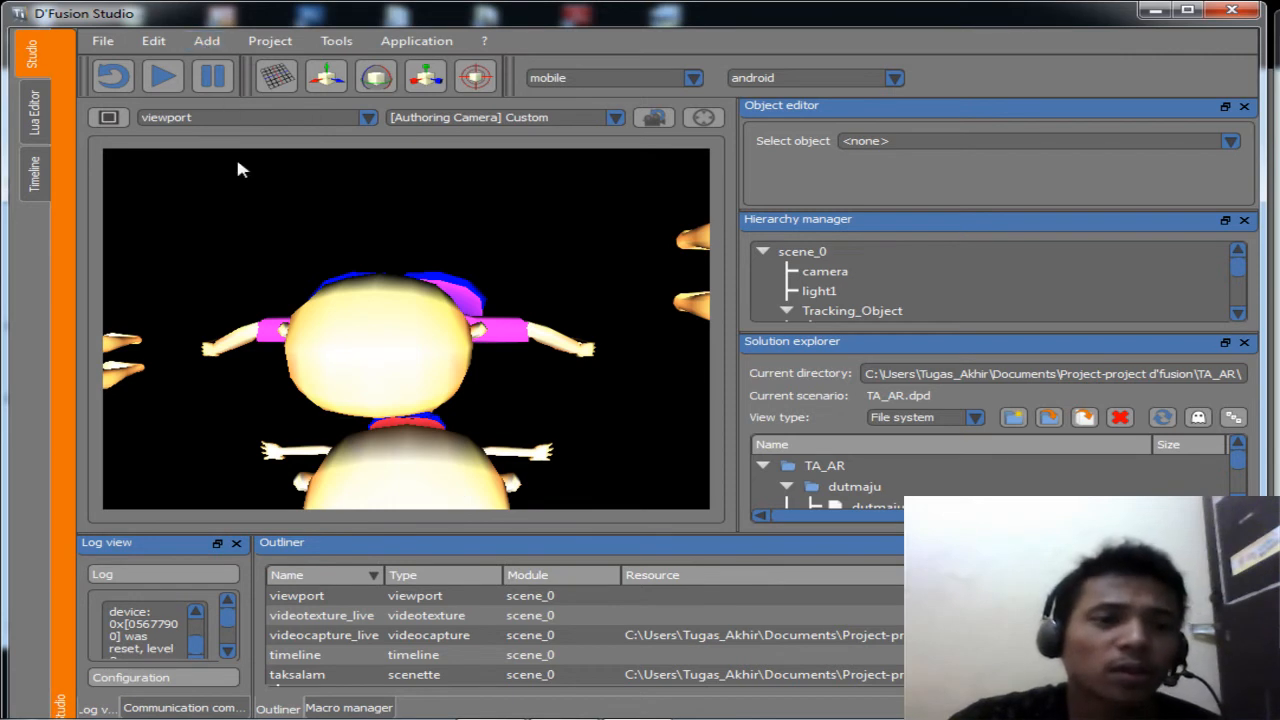
left_click(210, 42)
mouse_move(247, 114)
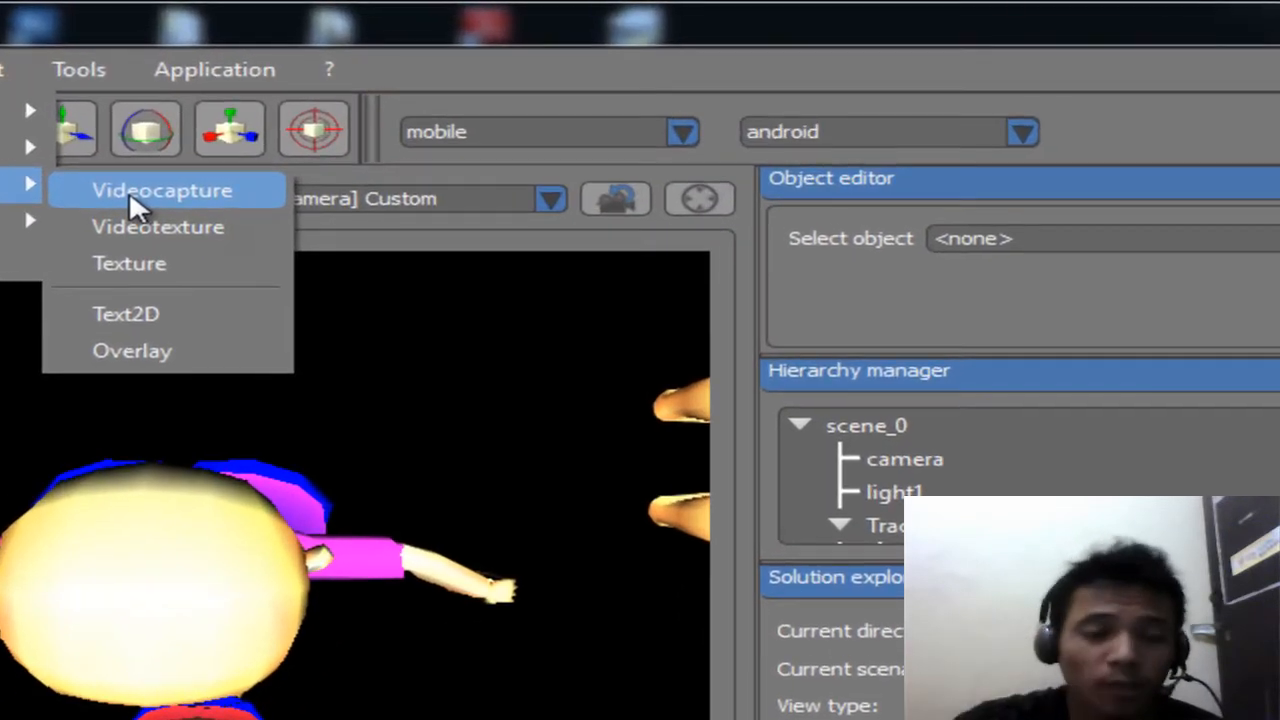
left_click(357, 112)
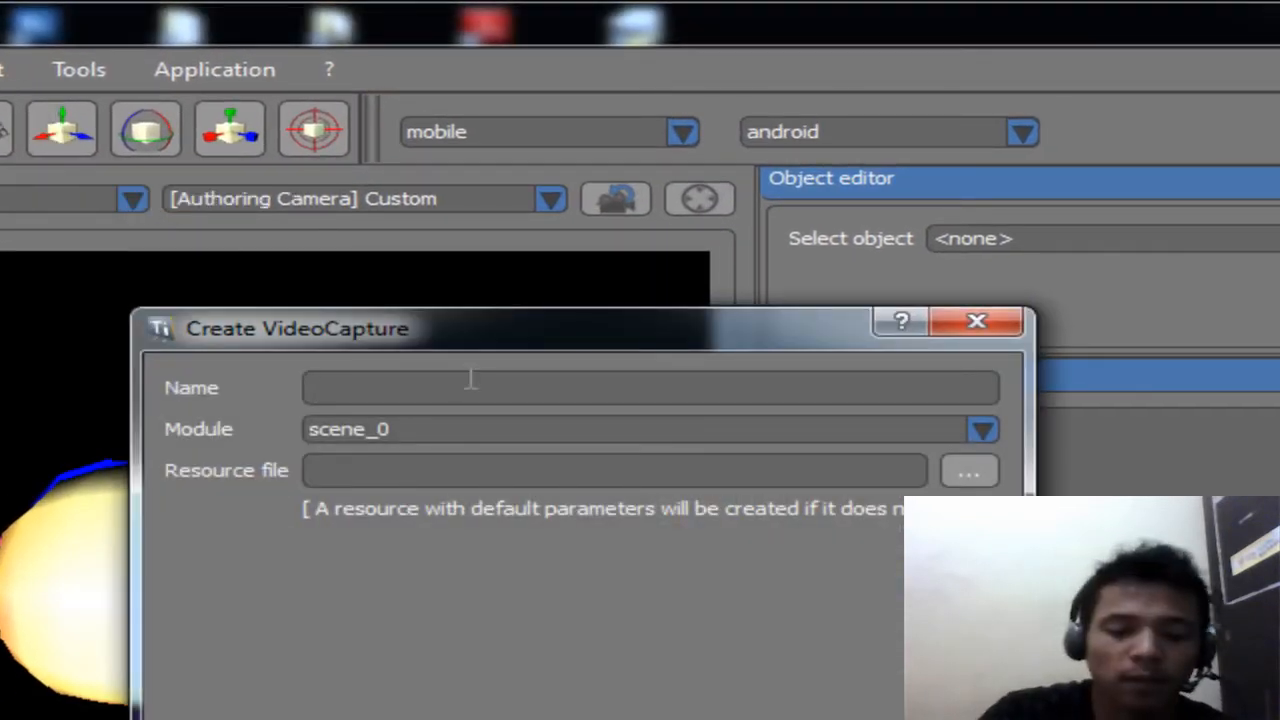
type("vi")
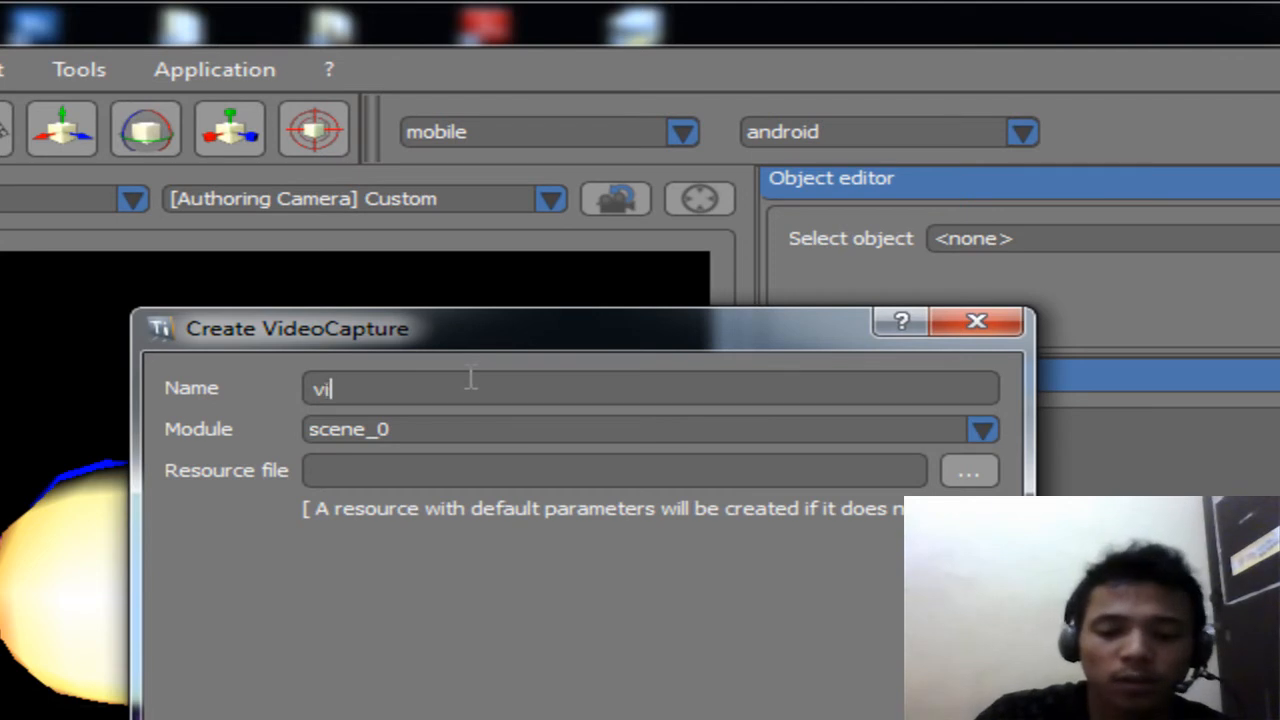
type("deo")
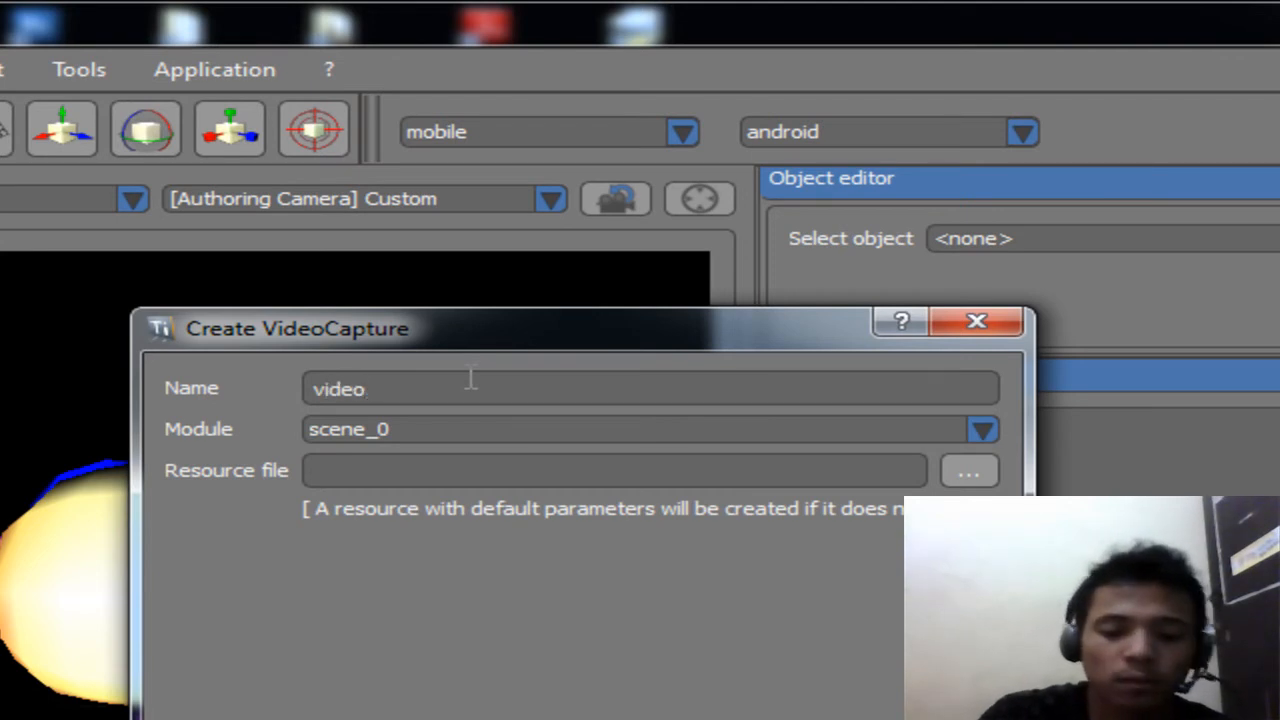
type("cap")
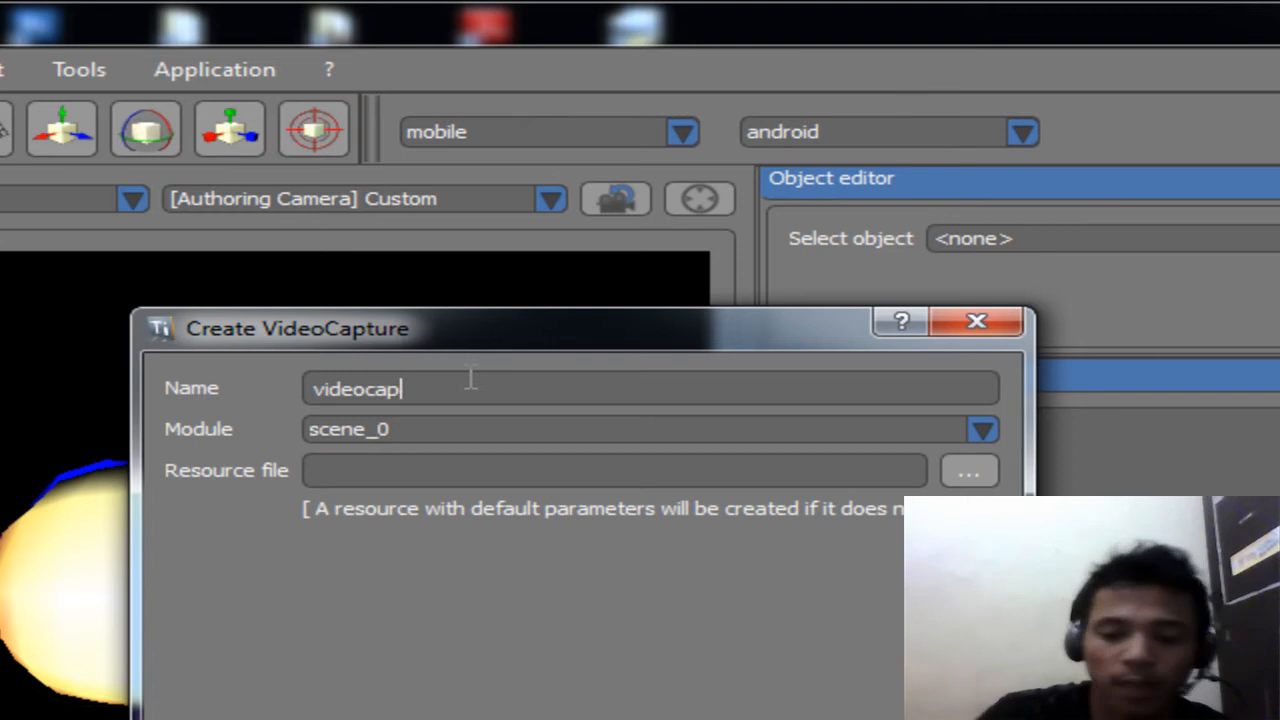
type("ture")
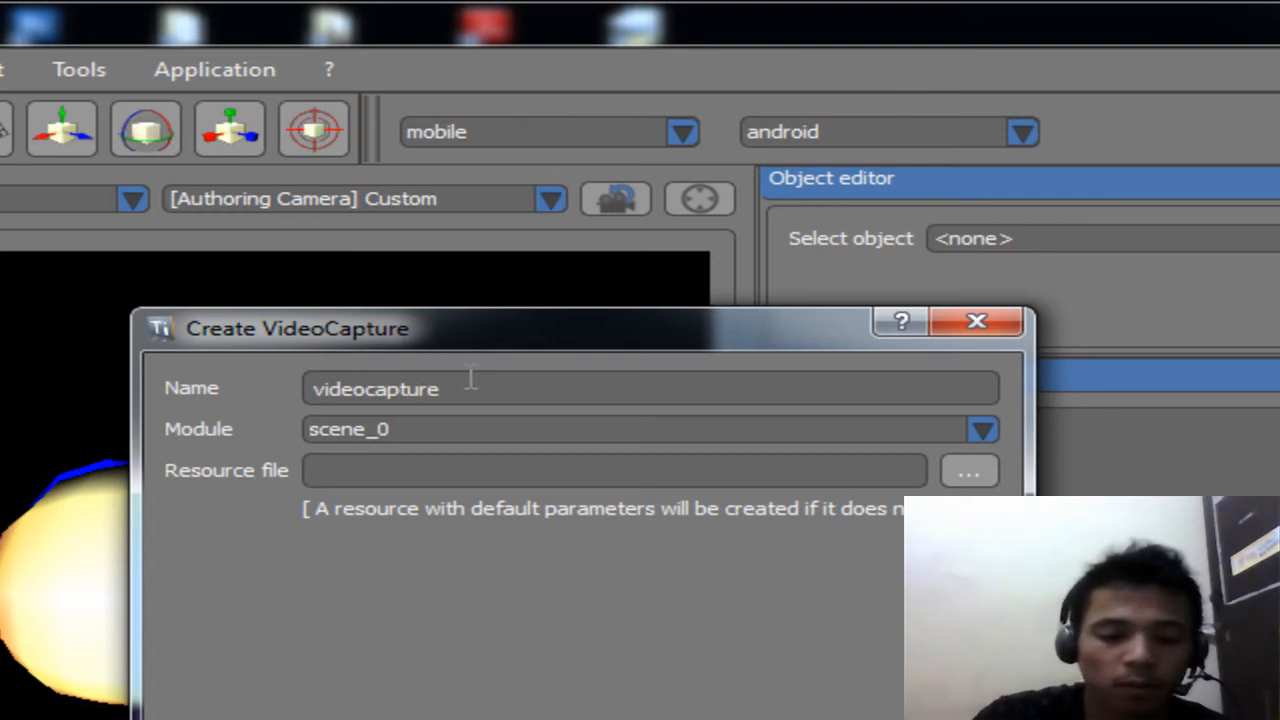
type("_live")
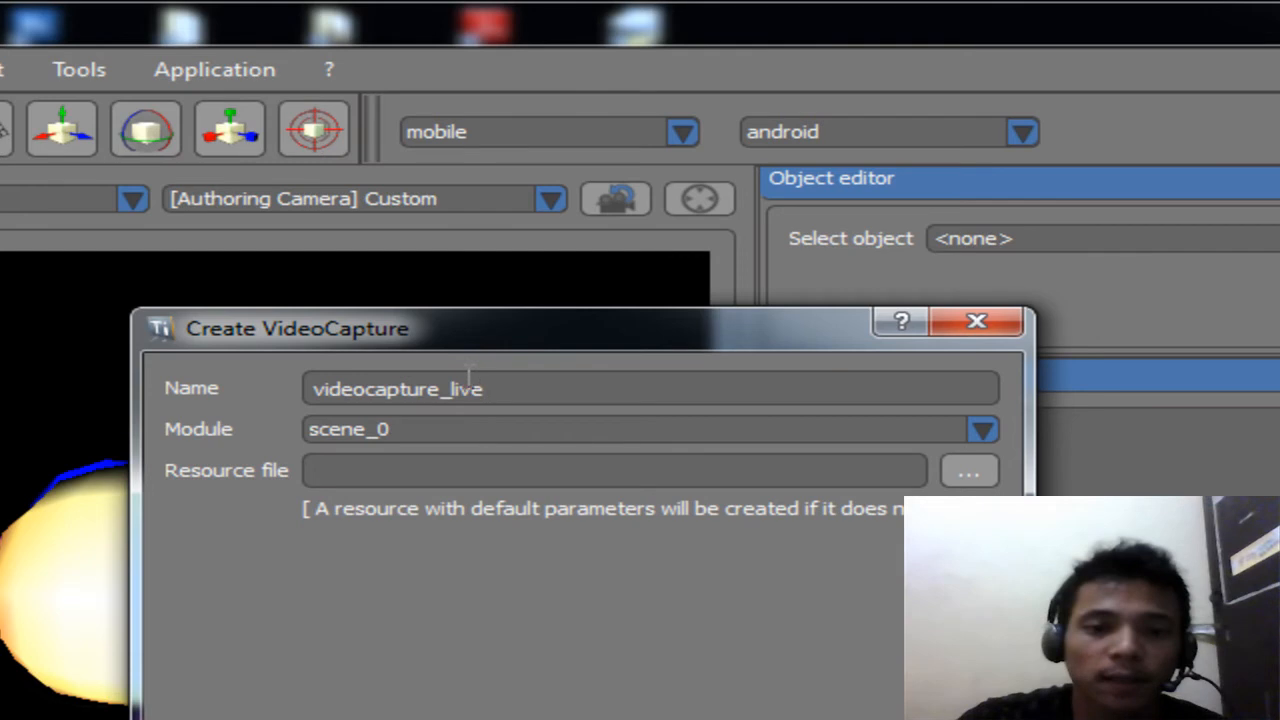
left_click(969, 474)
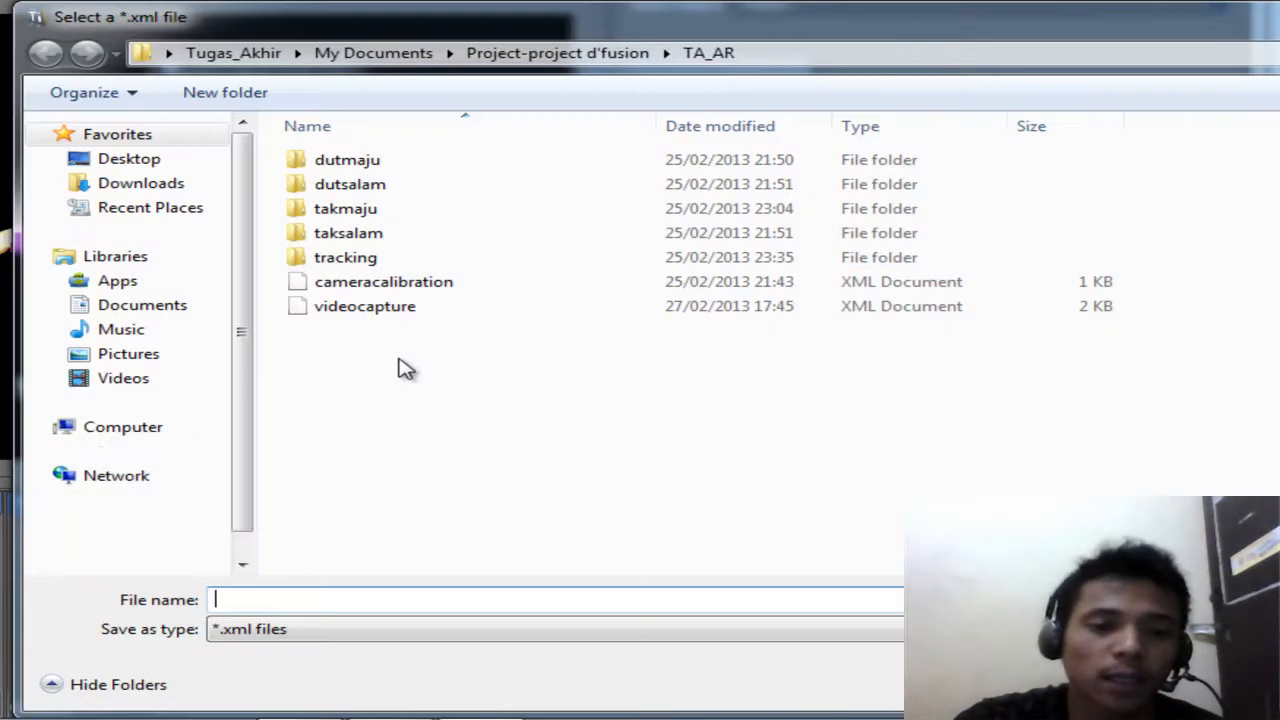
left_click(368, 314)
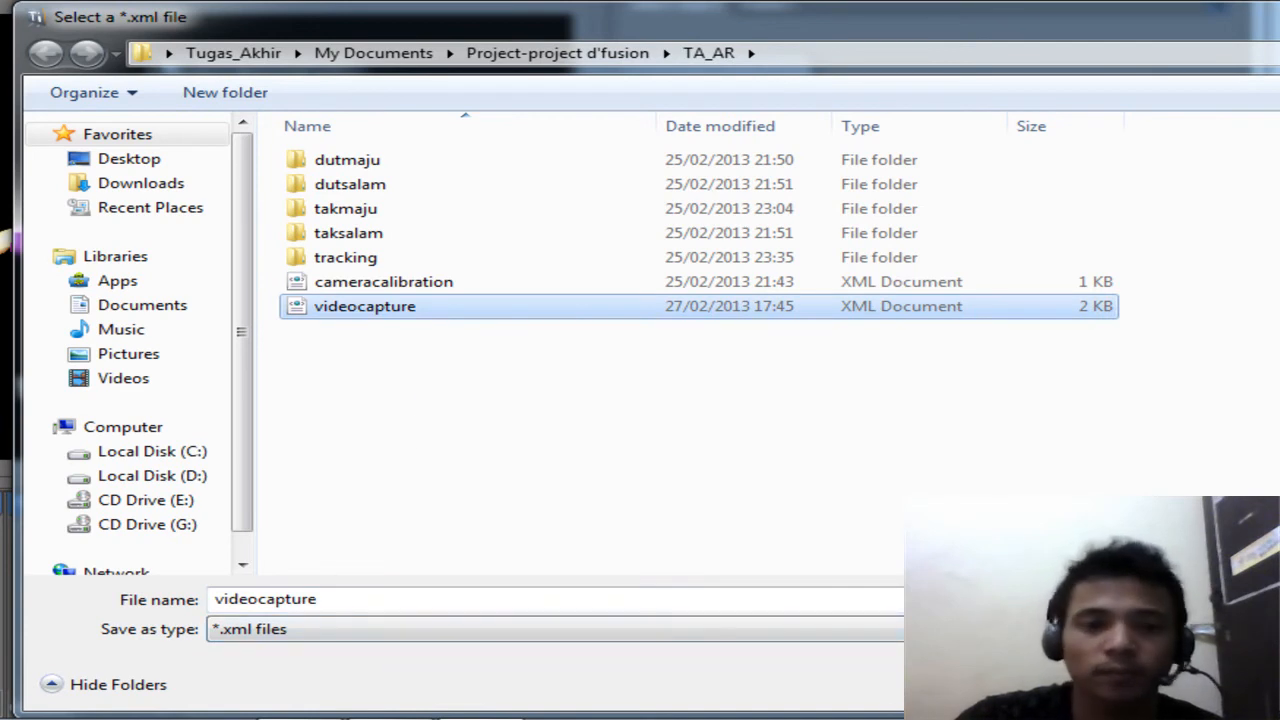
left_click(1218, 685)
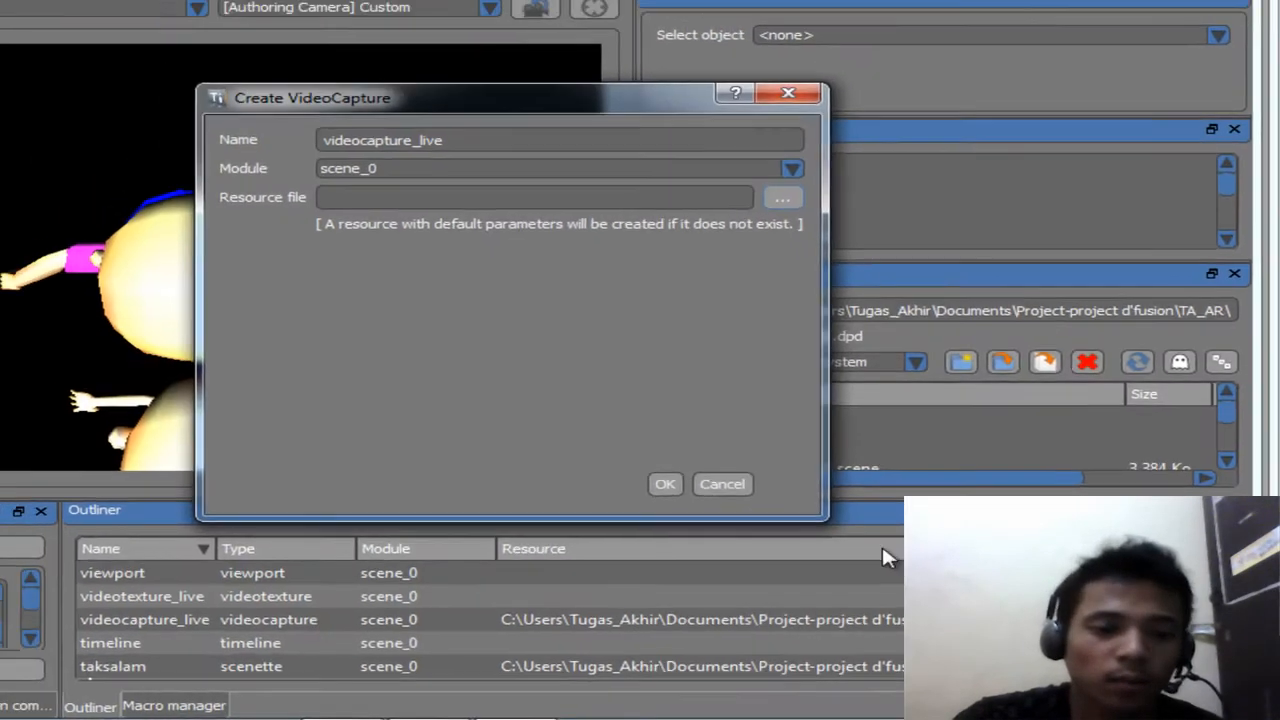
left_click(699, 473)
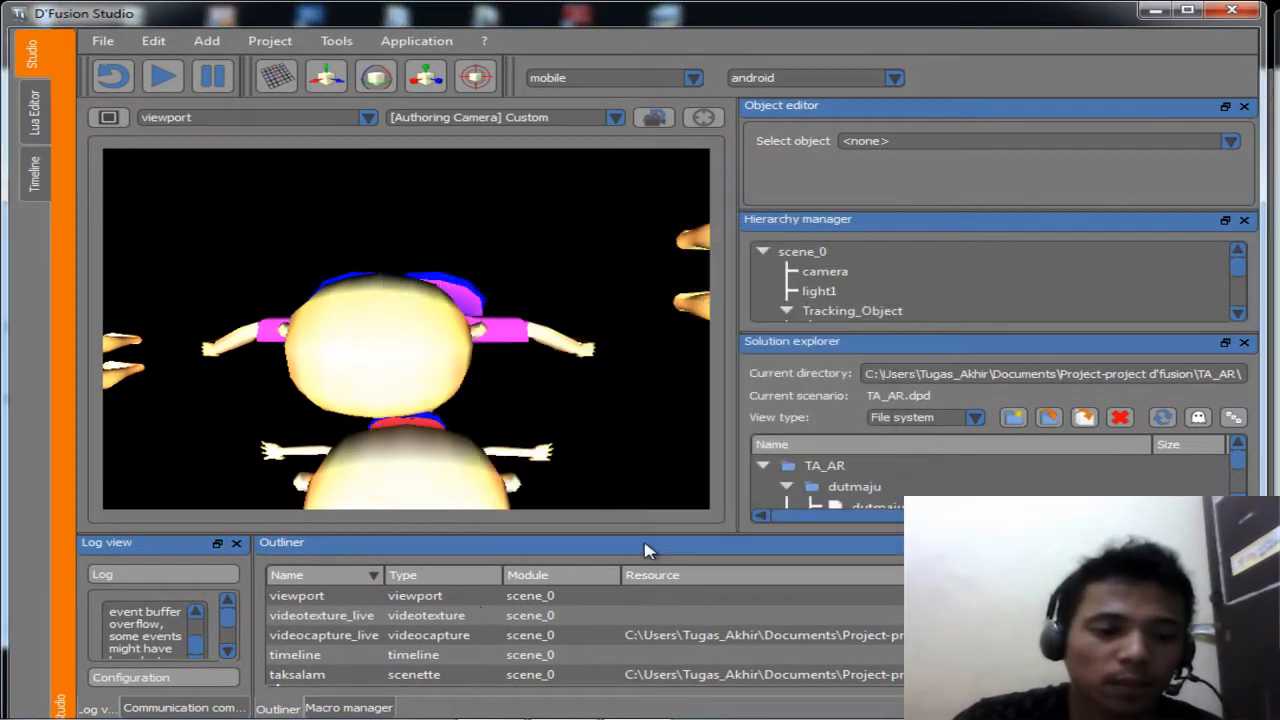
Open the existing videocapture_live object in the Video Tool.
left_click(336, 616)
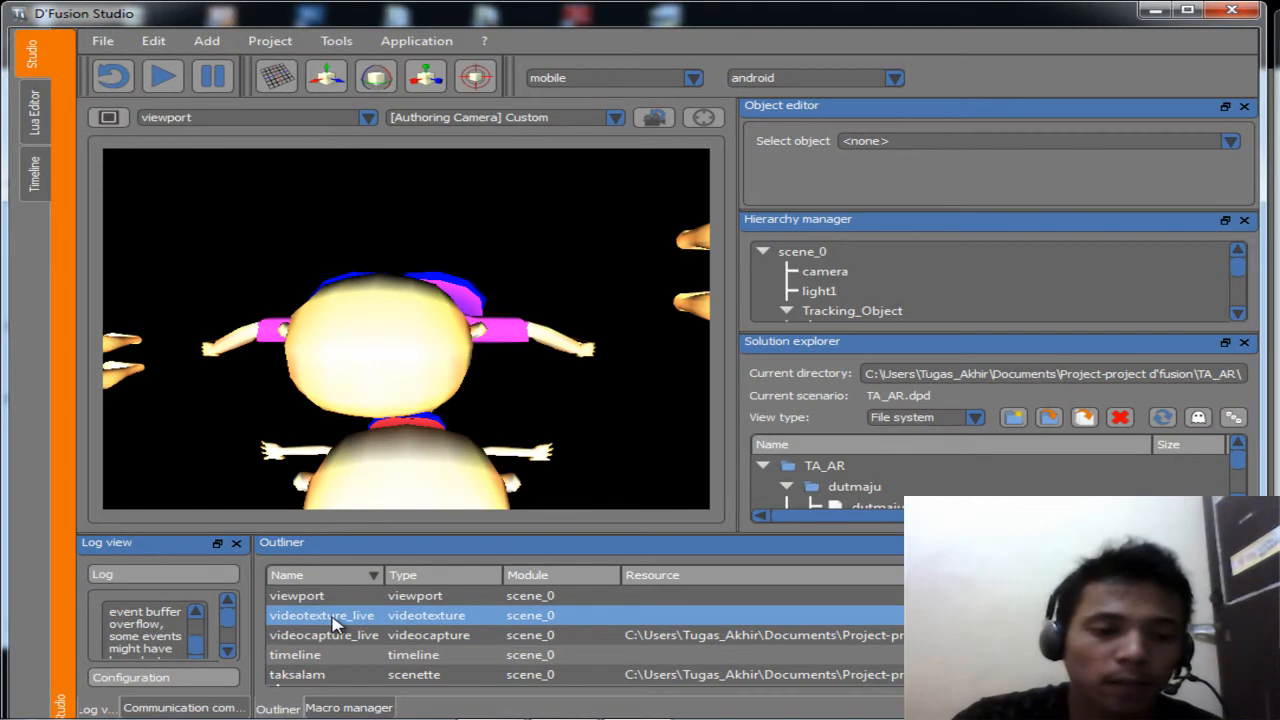
left_click(333, 636)
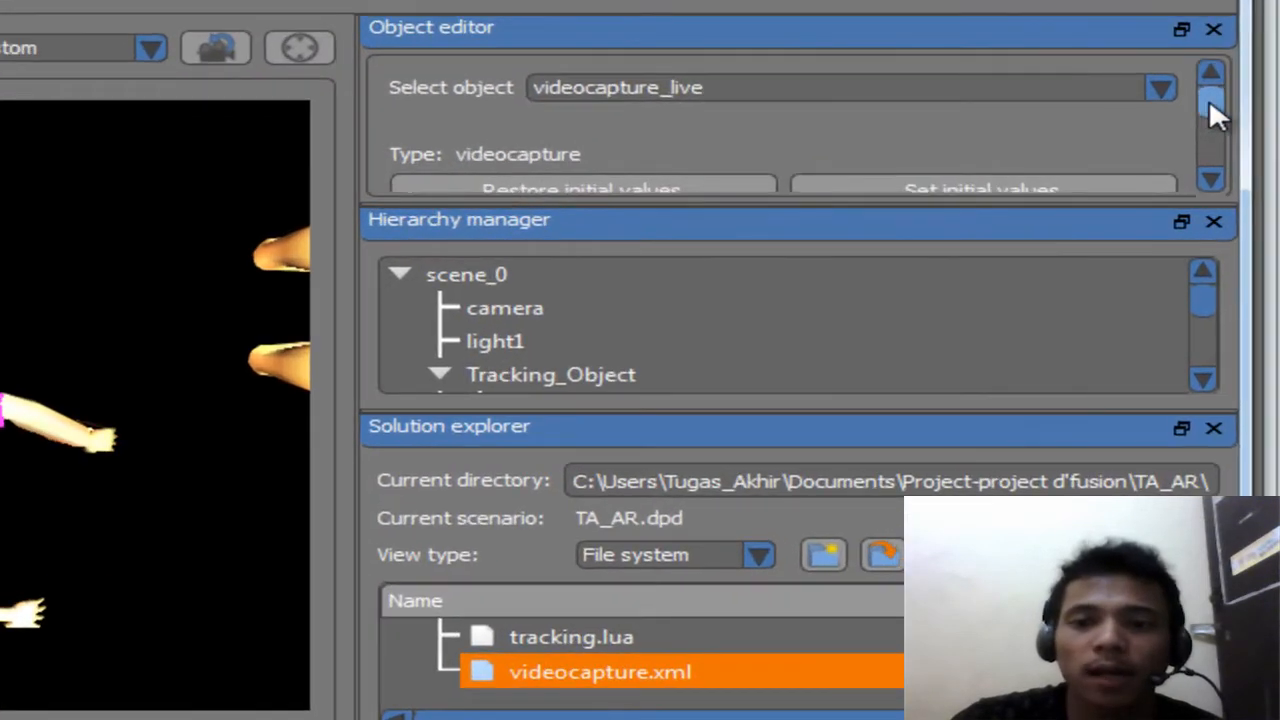
left_click_drag(1241, 148, 1241, 183)
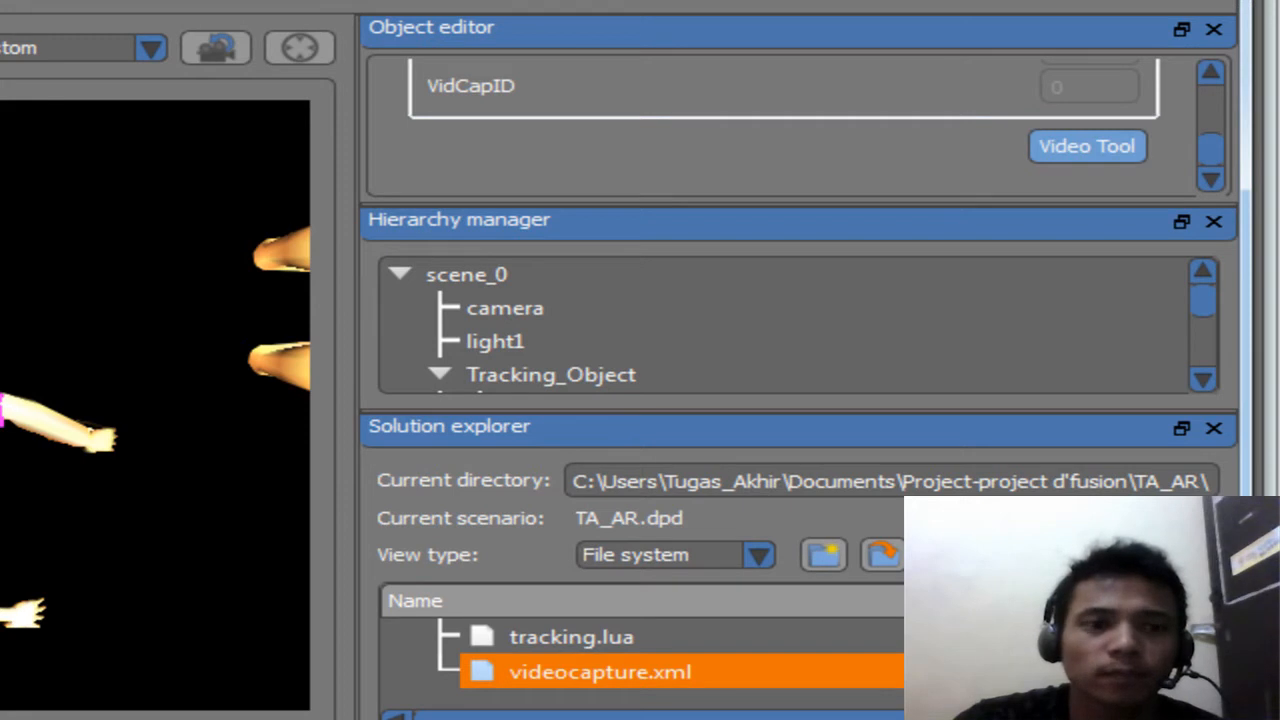
left_click(1087, 146)
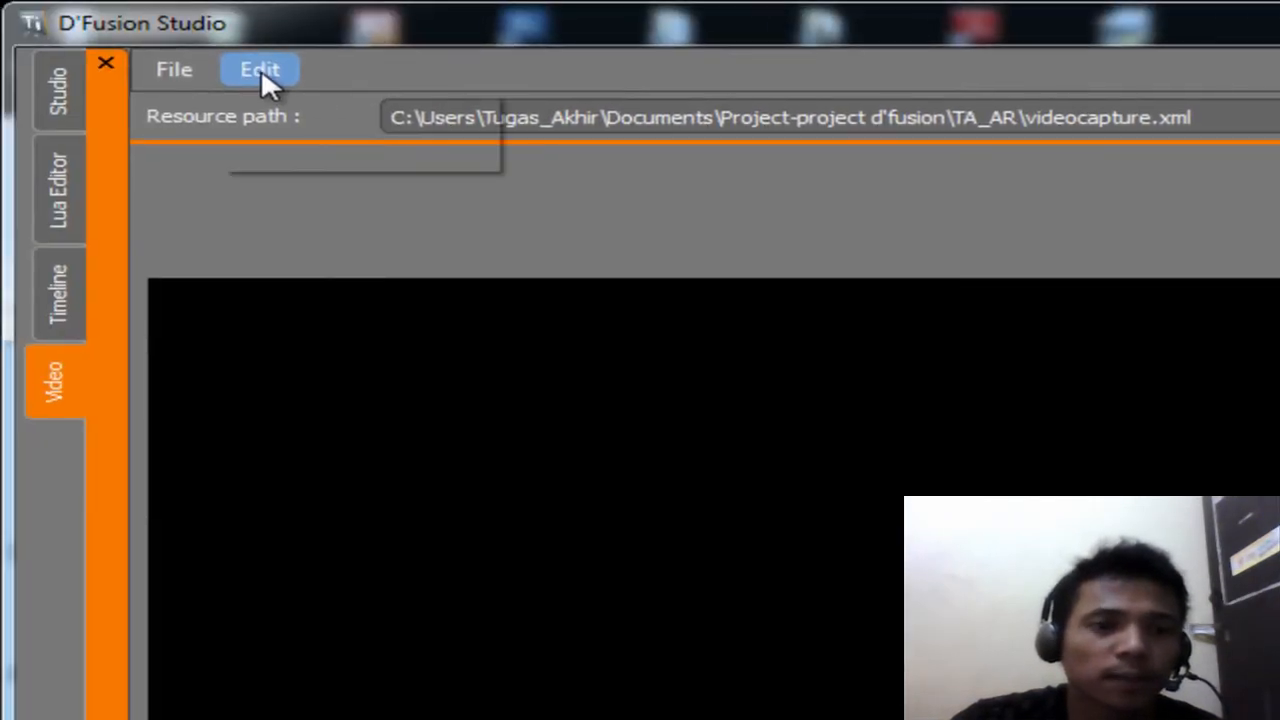
left_click(263, 72)
left_click(285, 113)
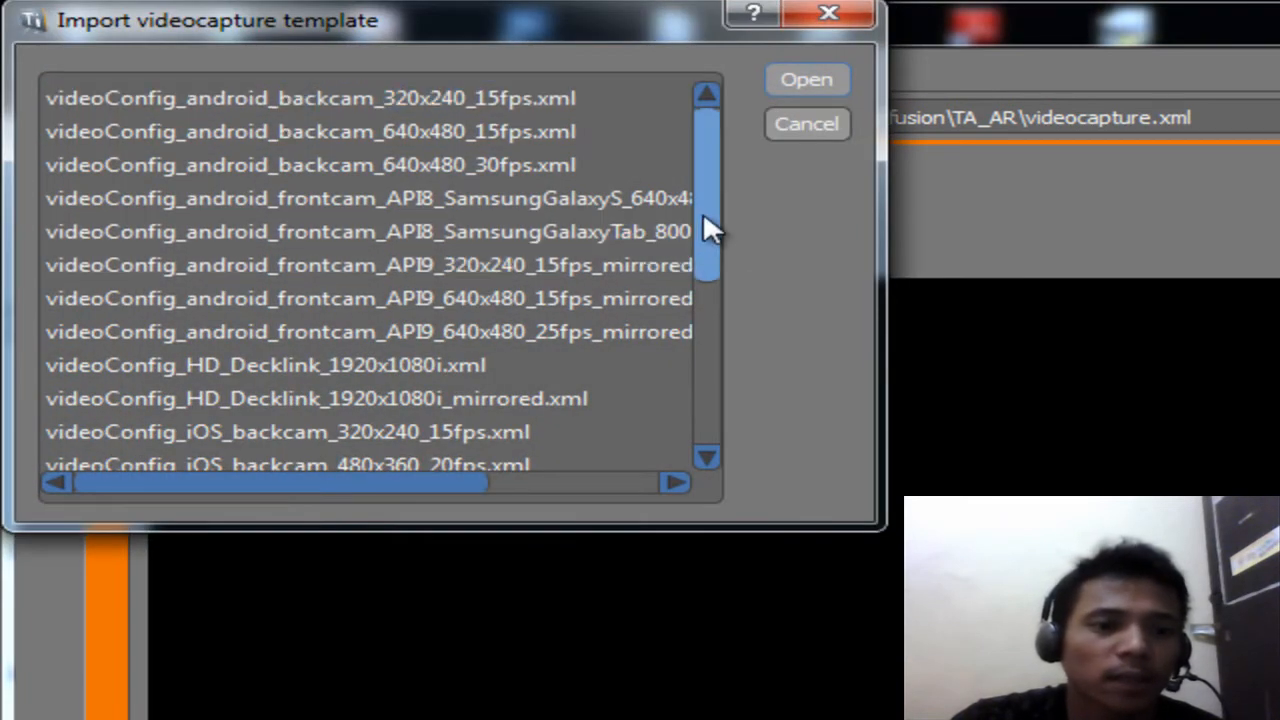
left_click_drag(703, 222, 711, 421)
left_click(423, 431)
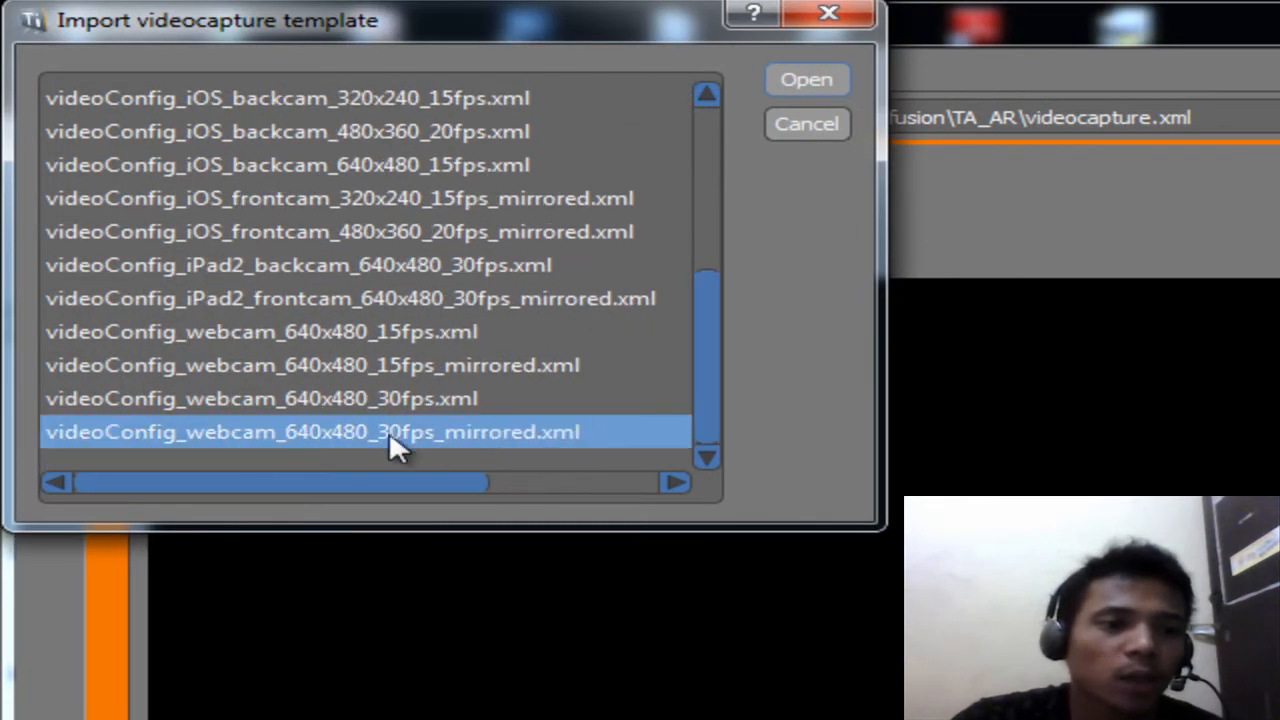
left_click(345, 434)
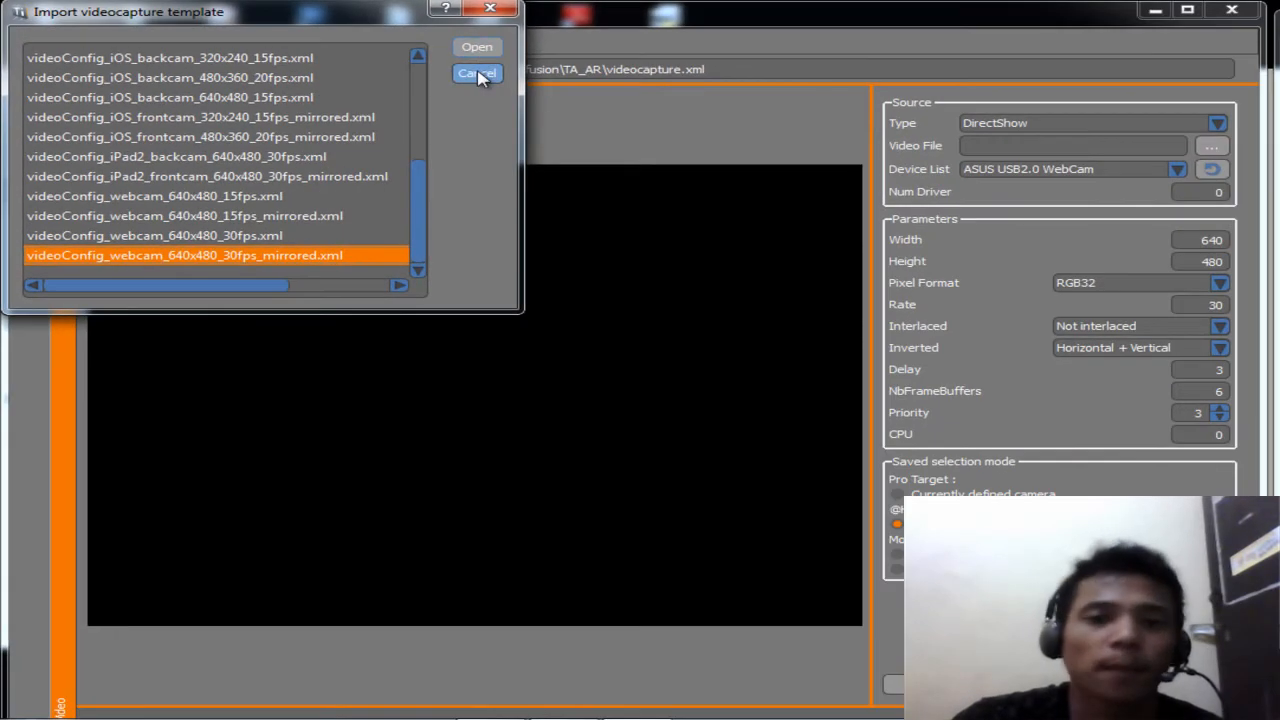
left_click(477, 74)
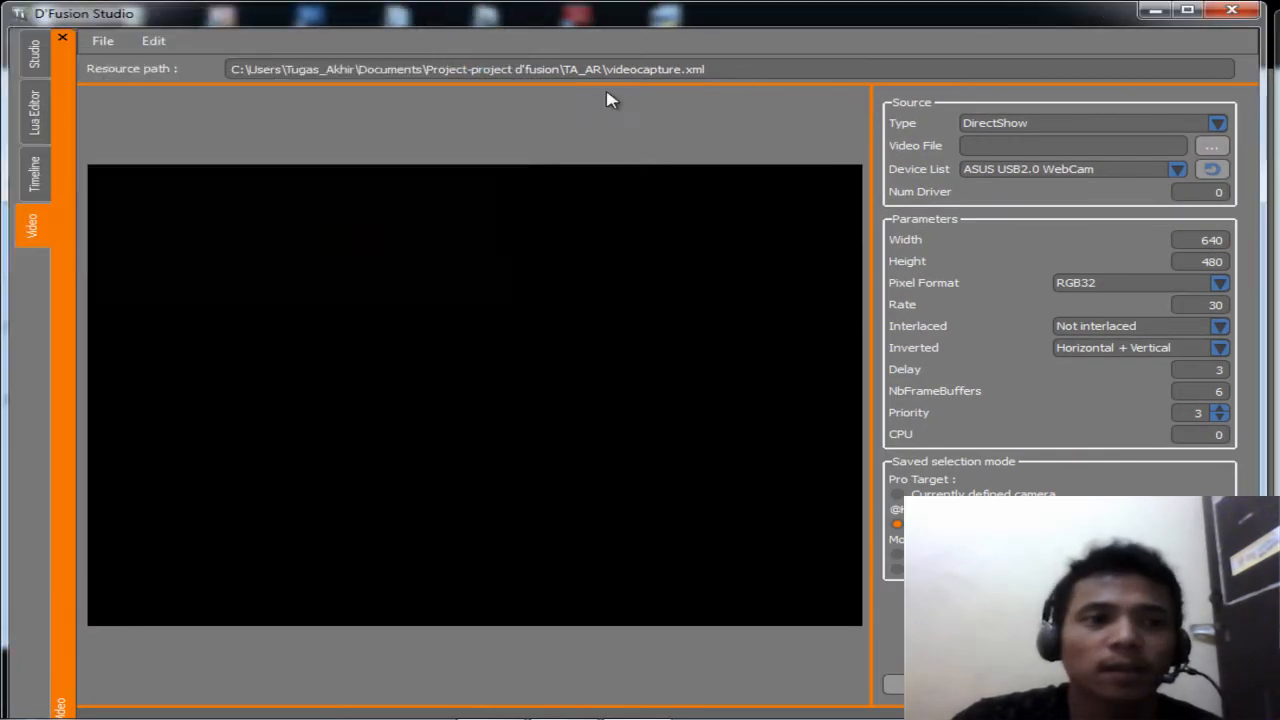
left_click(104, 42)
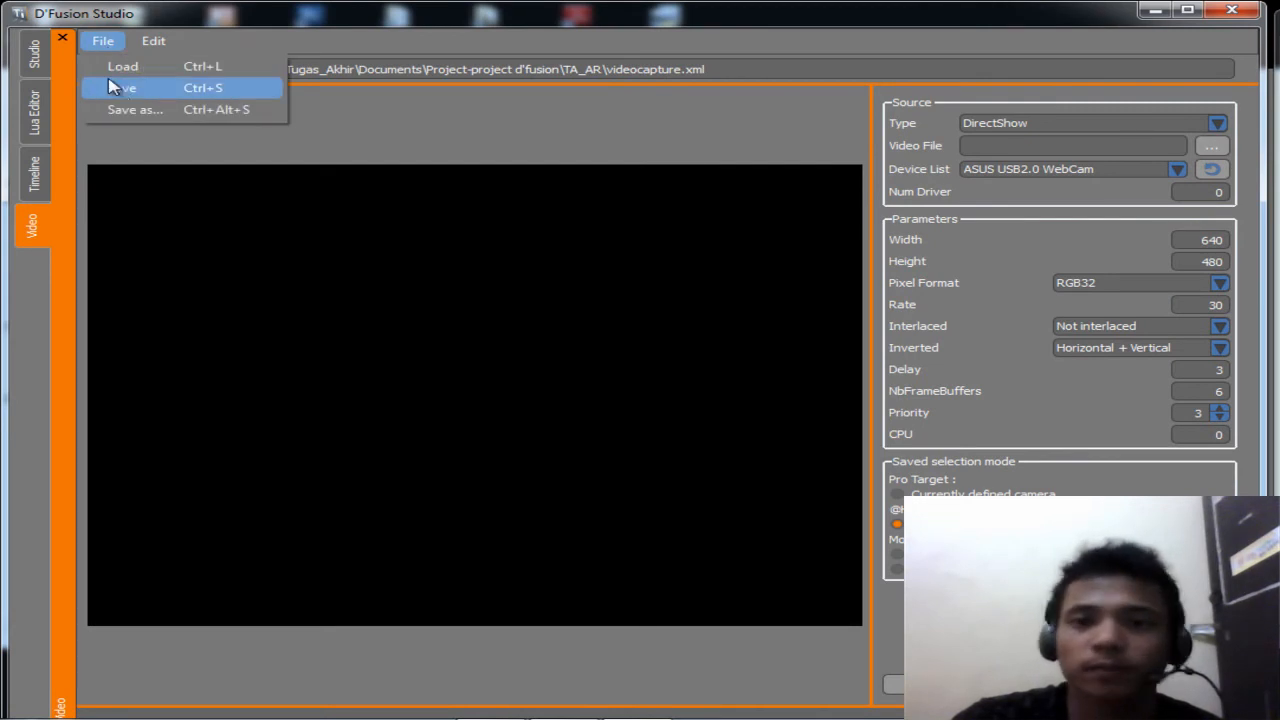
left_click(335, 135)
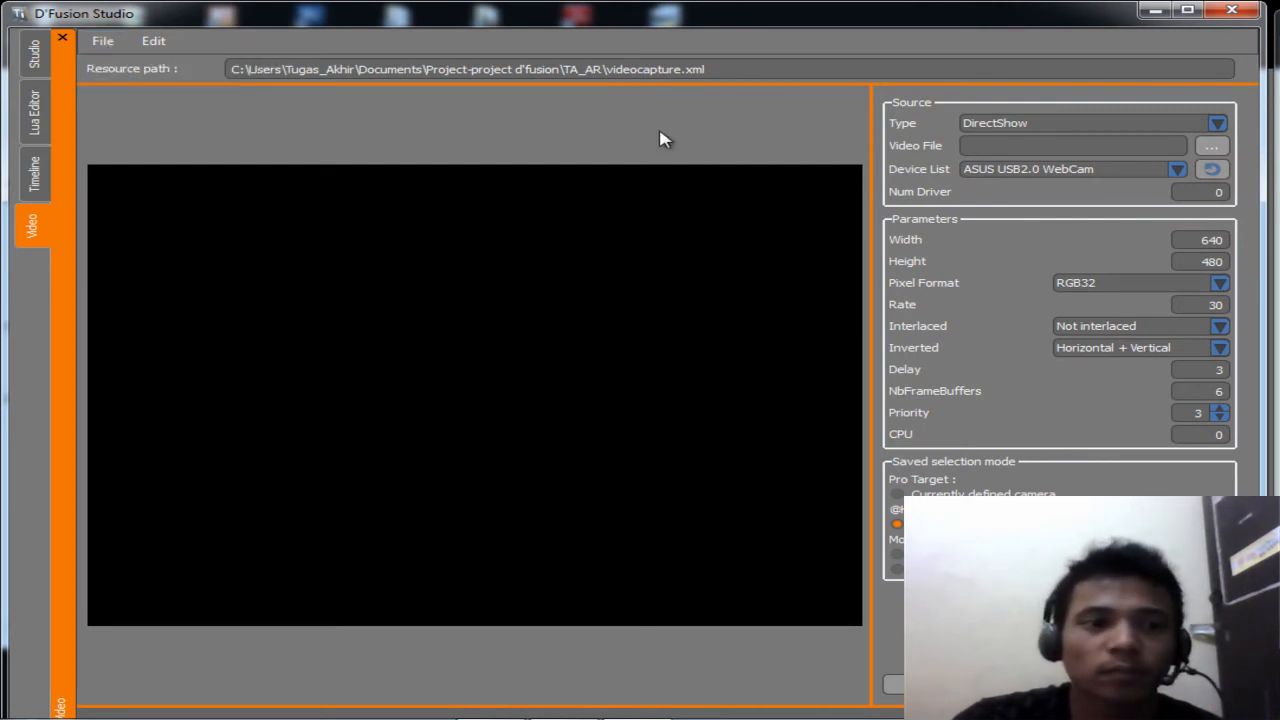
Close the Video Tool, choose ASUS Virtual Camera as the camera, and return to the Studio workspace.
left_click(63, 39)
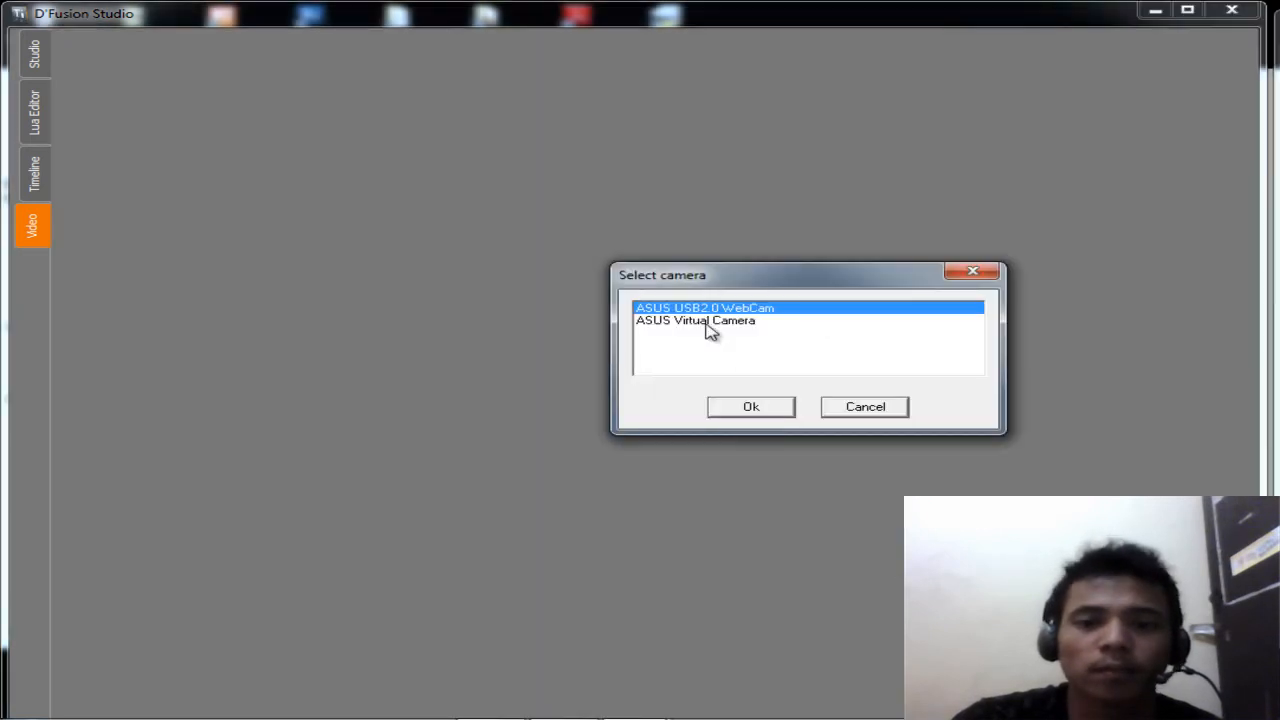
left_click(706, 321)
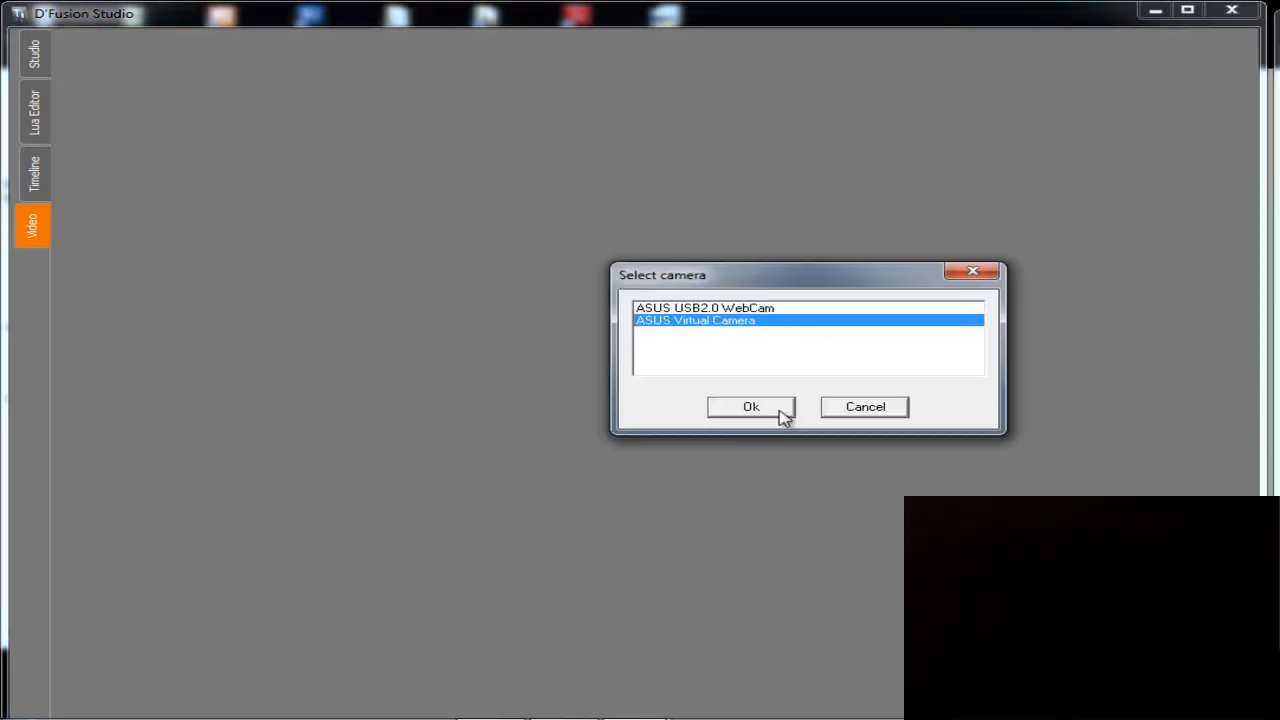
left_click(771, 407)
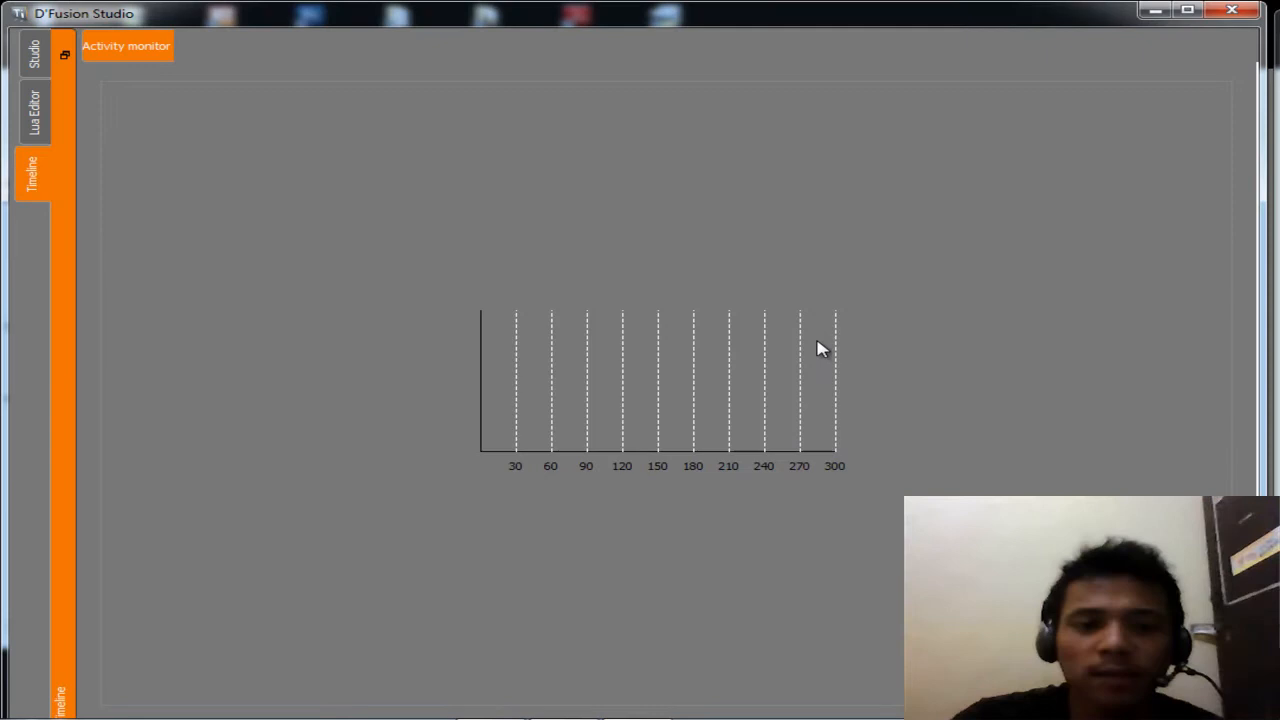
left_click(34, 55)
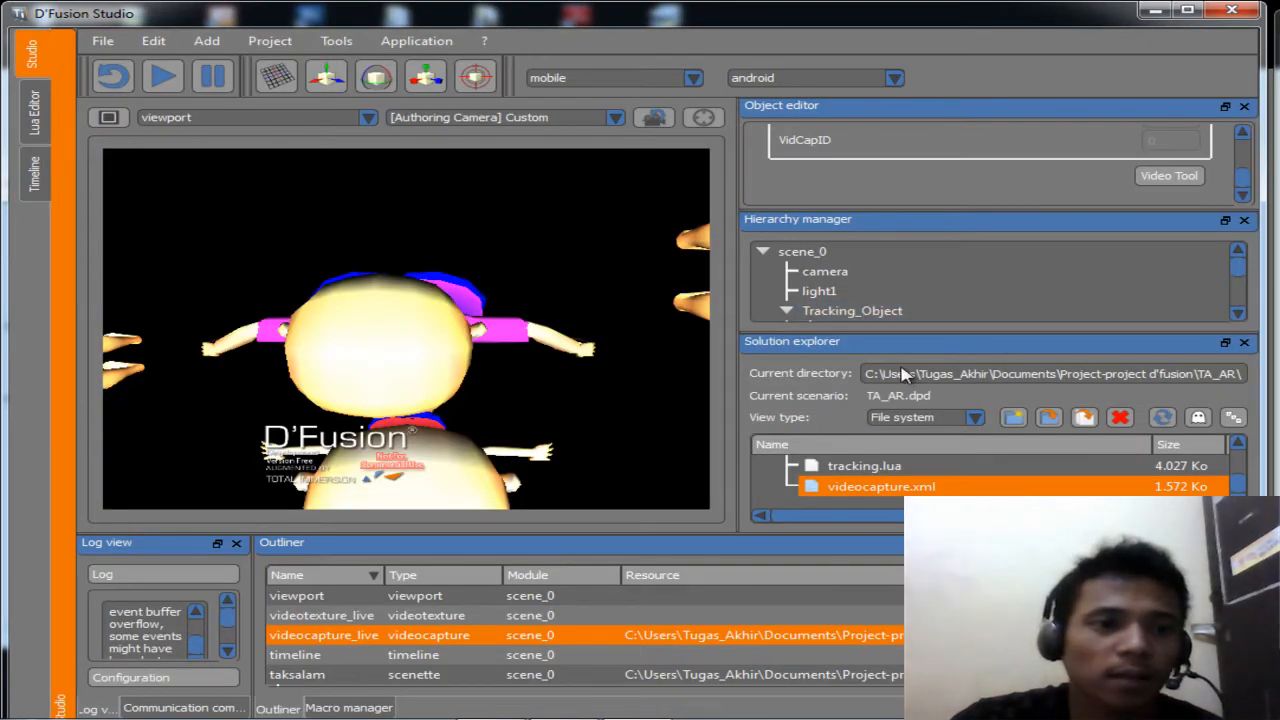
left_click(207, 41)
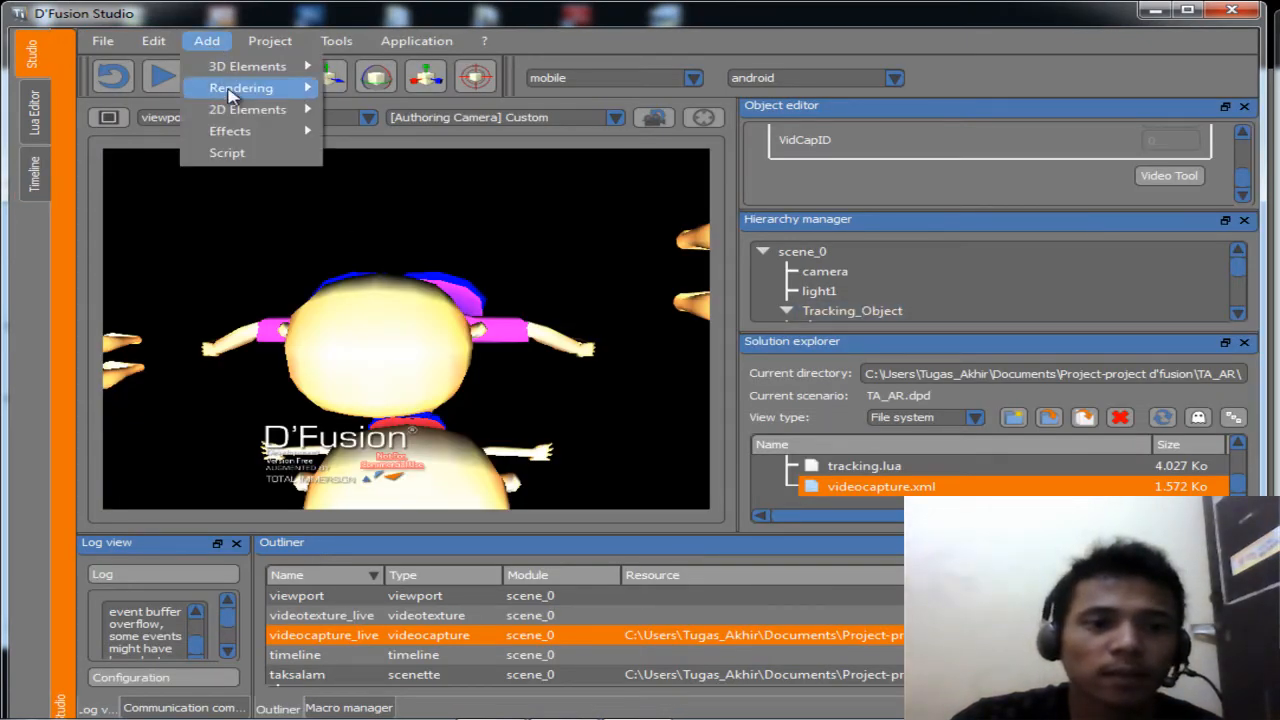
mouse_move(230, 116)
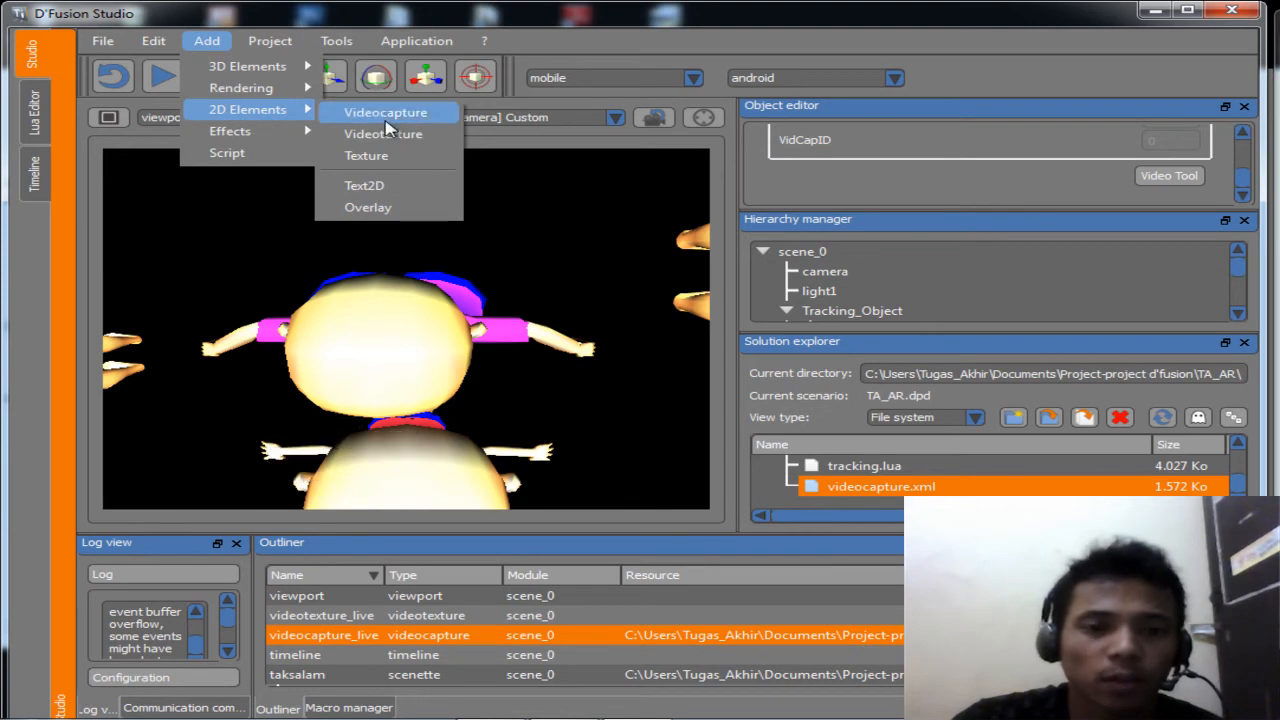
left_click(385, 134)
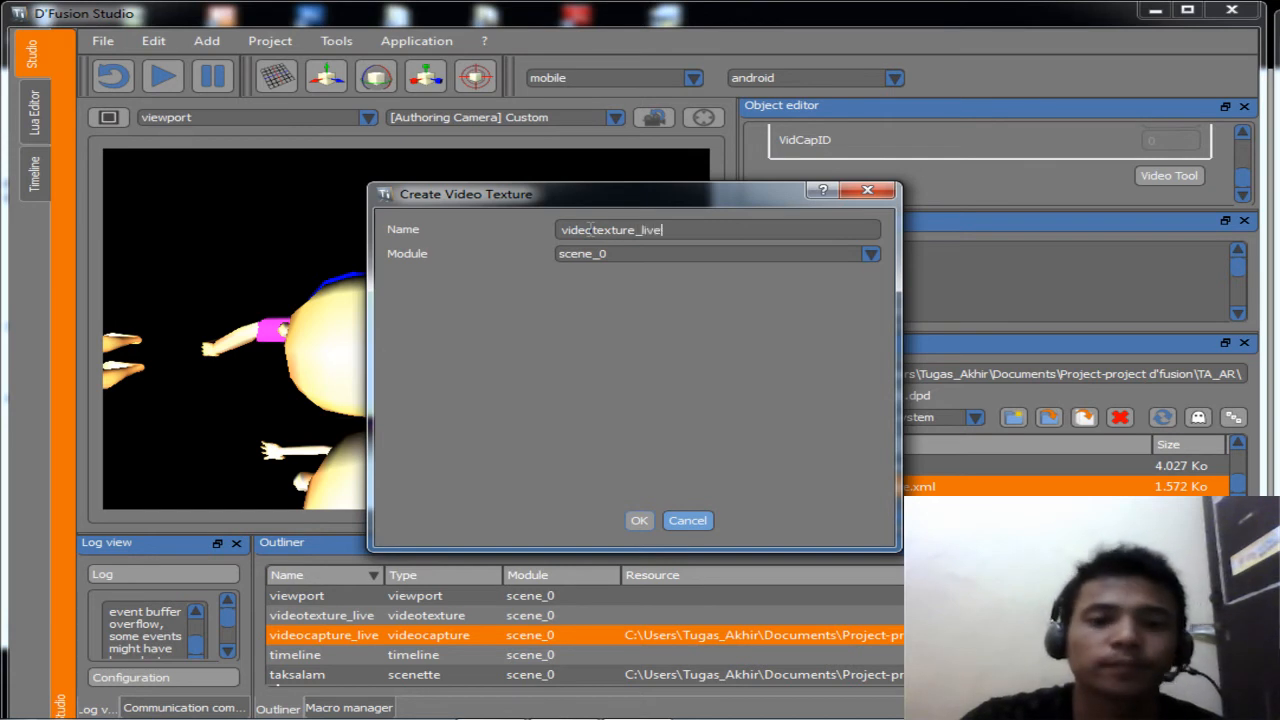
left_click(688, 521)
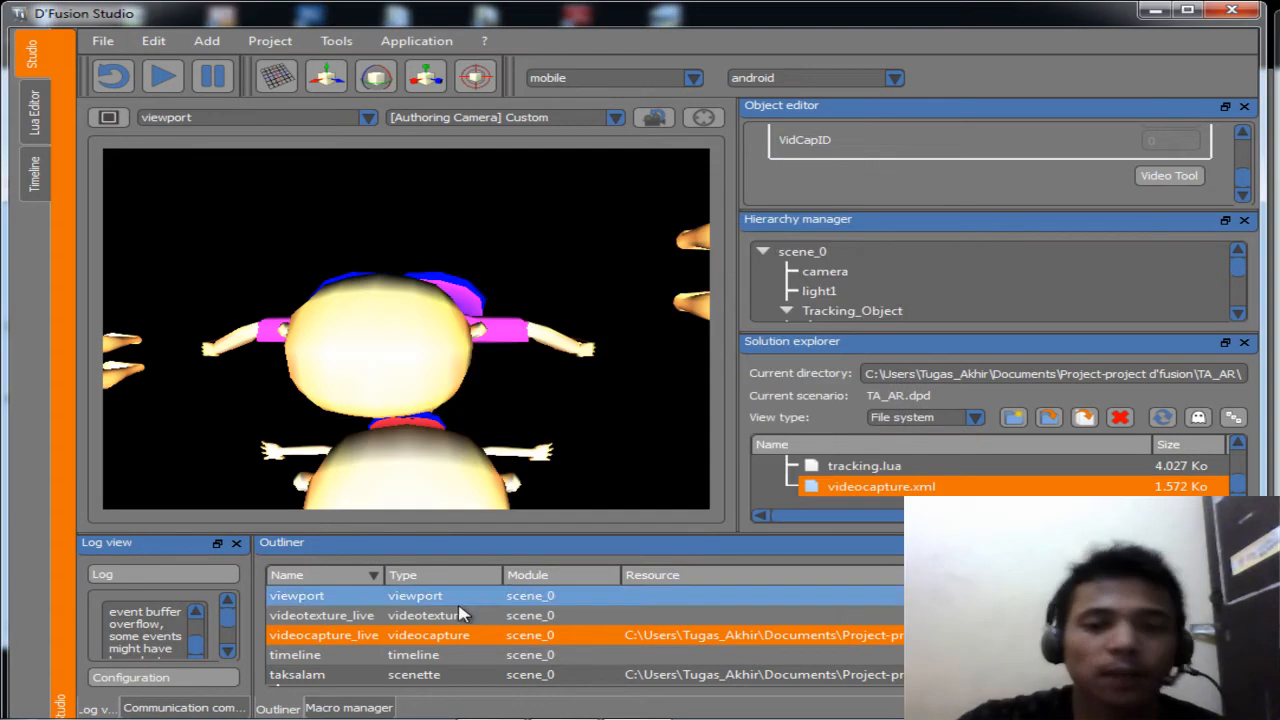
Set the video capture source of the videotexture_live object to videocapture_live.
left_click(390, 624)
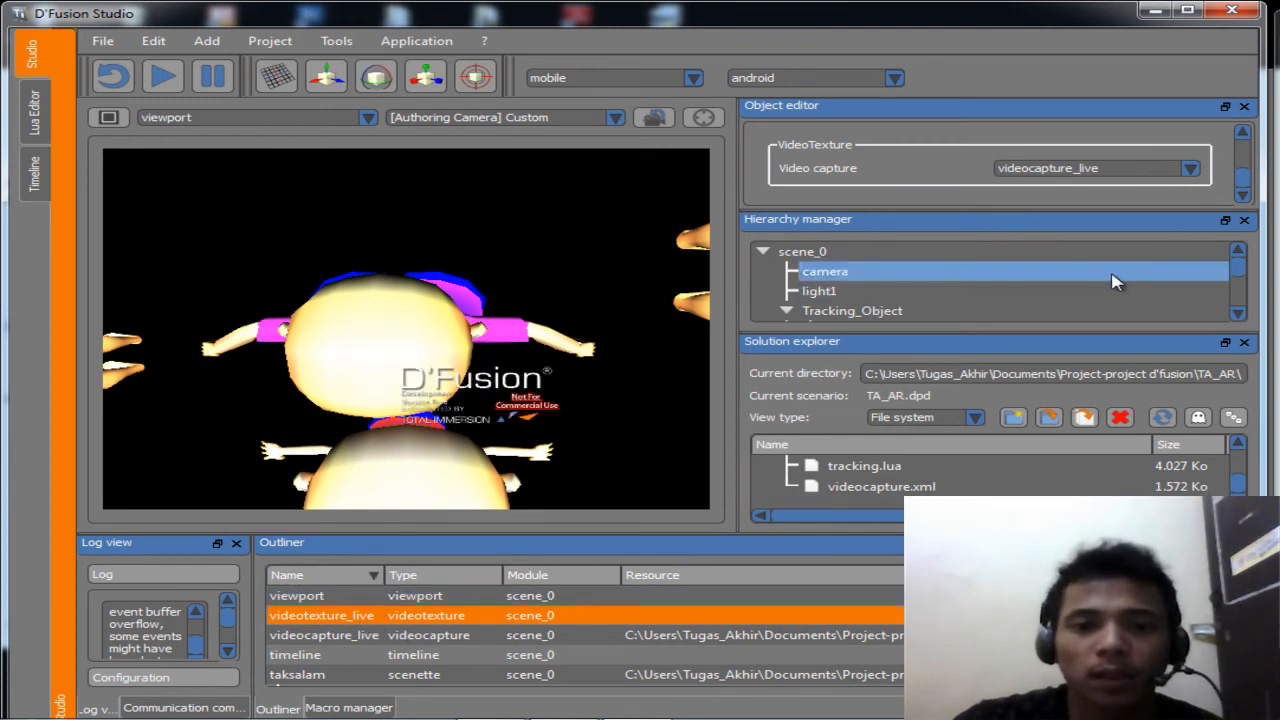
left_click(1190, 170)
left_click(1160, 190)
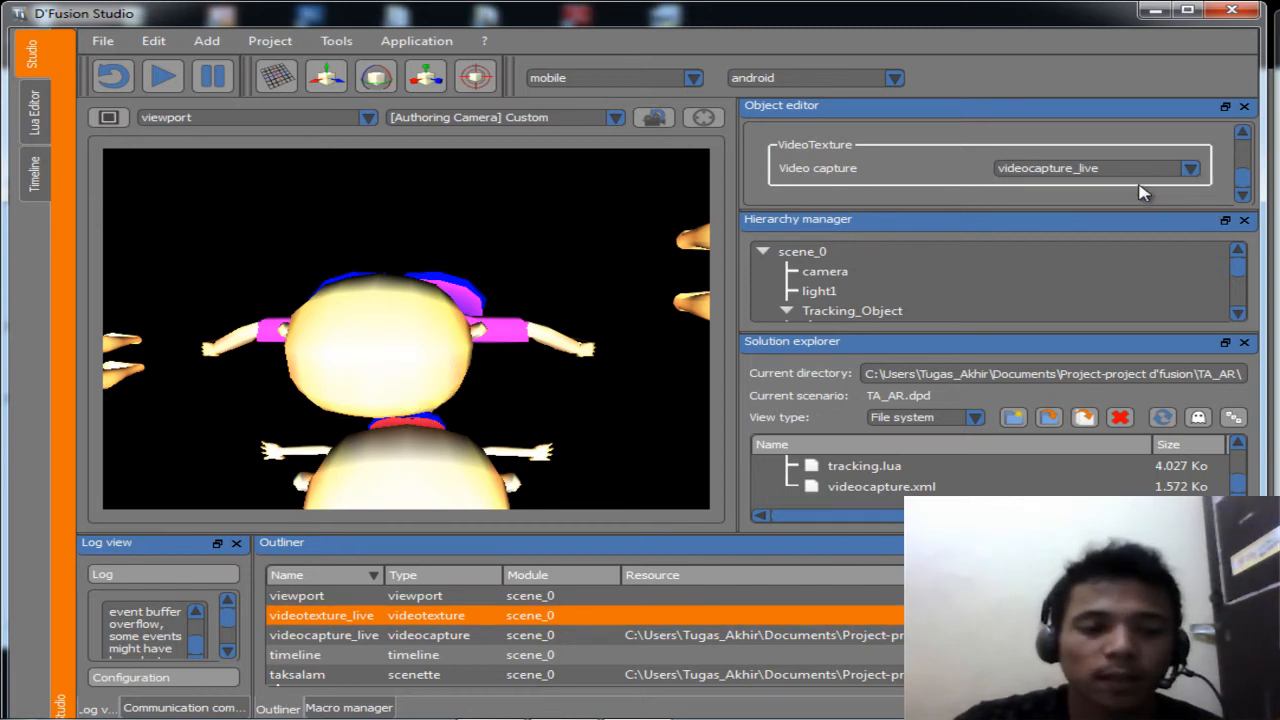
Set the background texture of the viewport object to videotexture_live.
left_click(310, 597)
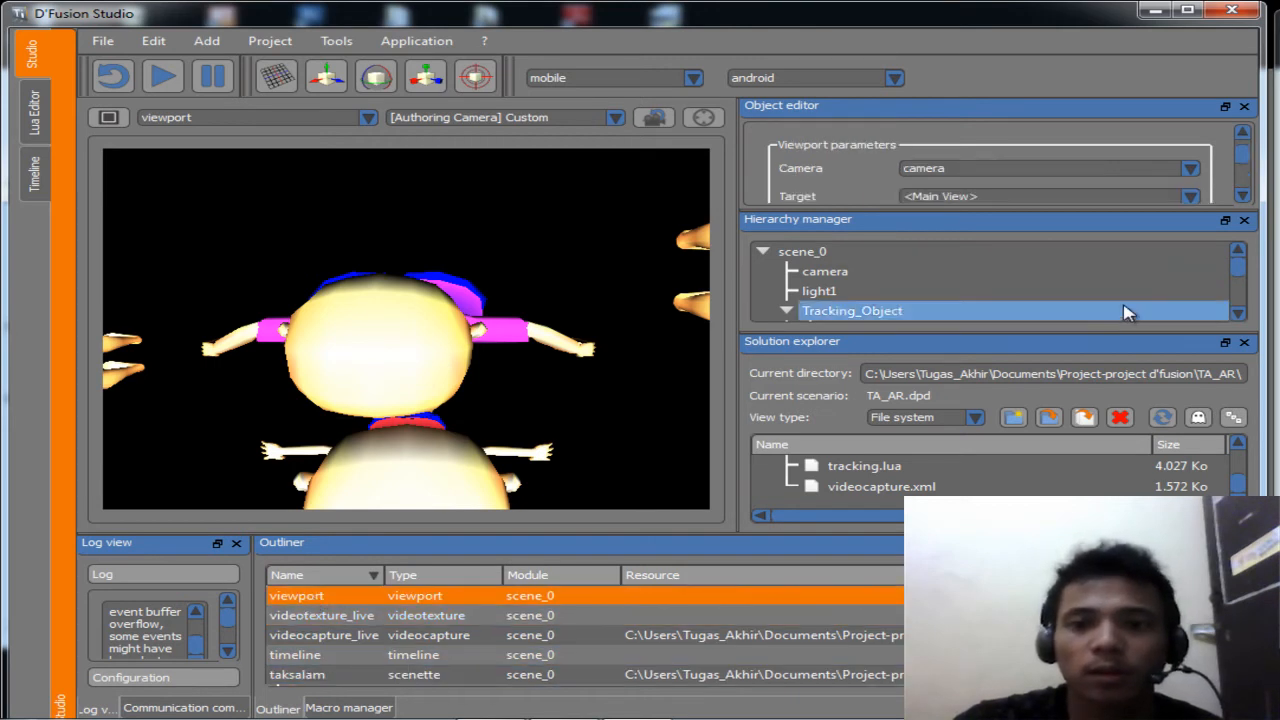
left_click(1243, 196)
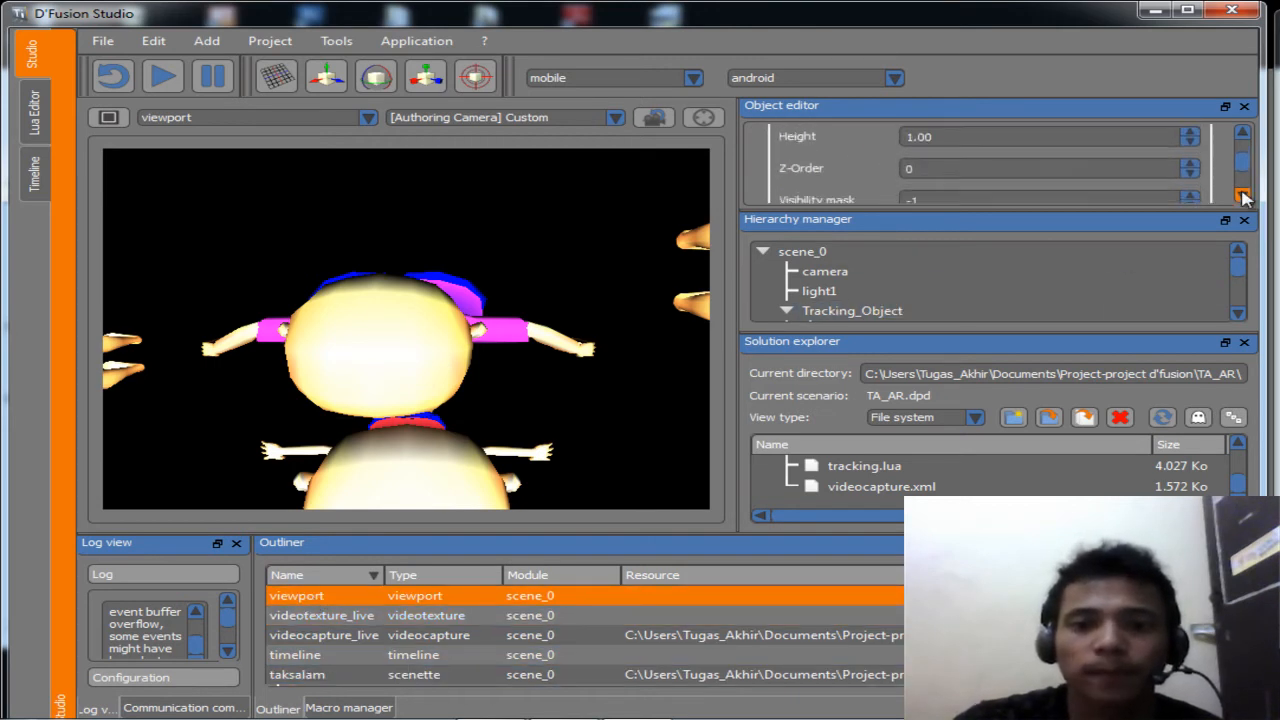
left_click(1243, 196)
left_click(1243, 196)
left_click(1243, 196)
left_click(1243, 196)
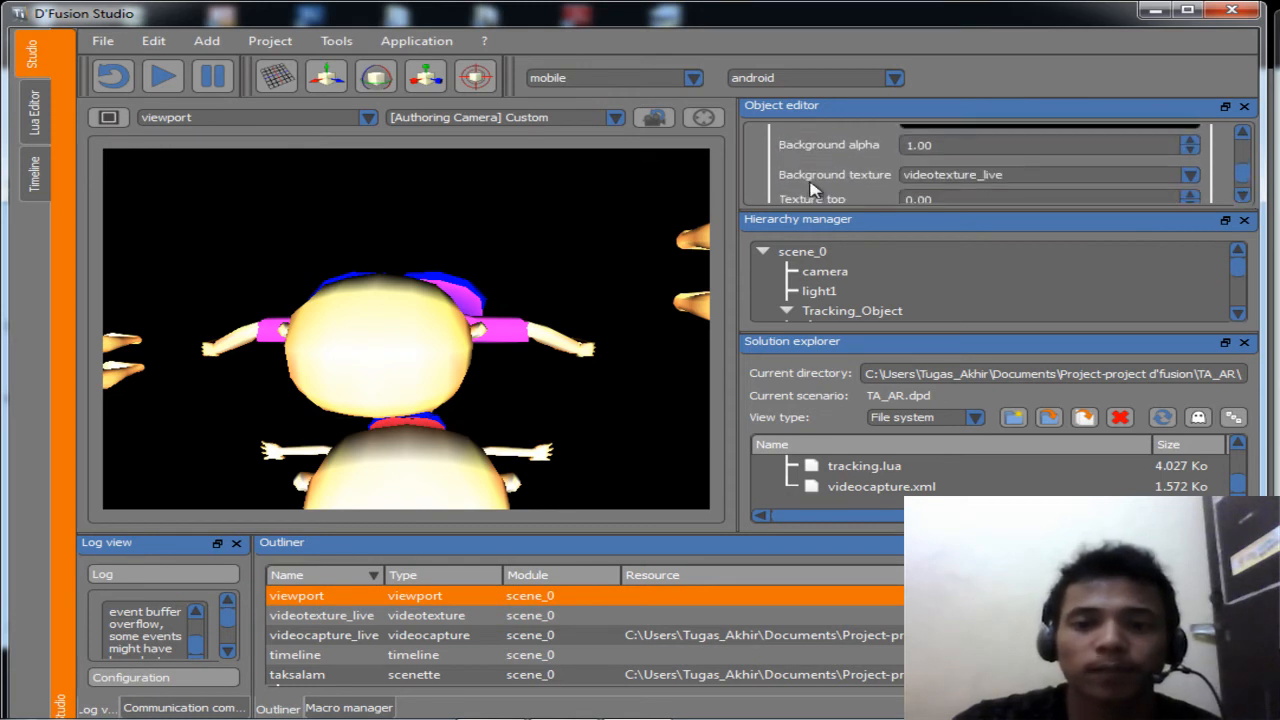
left_click(1191, 176)
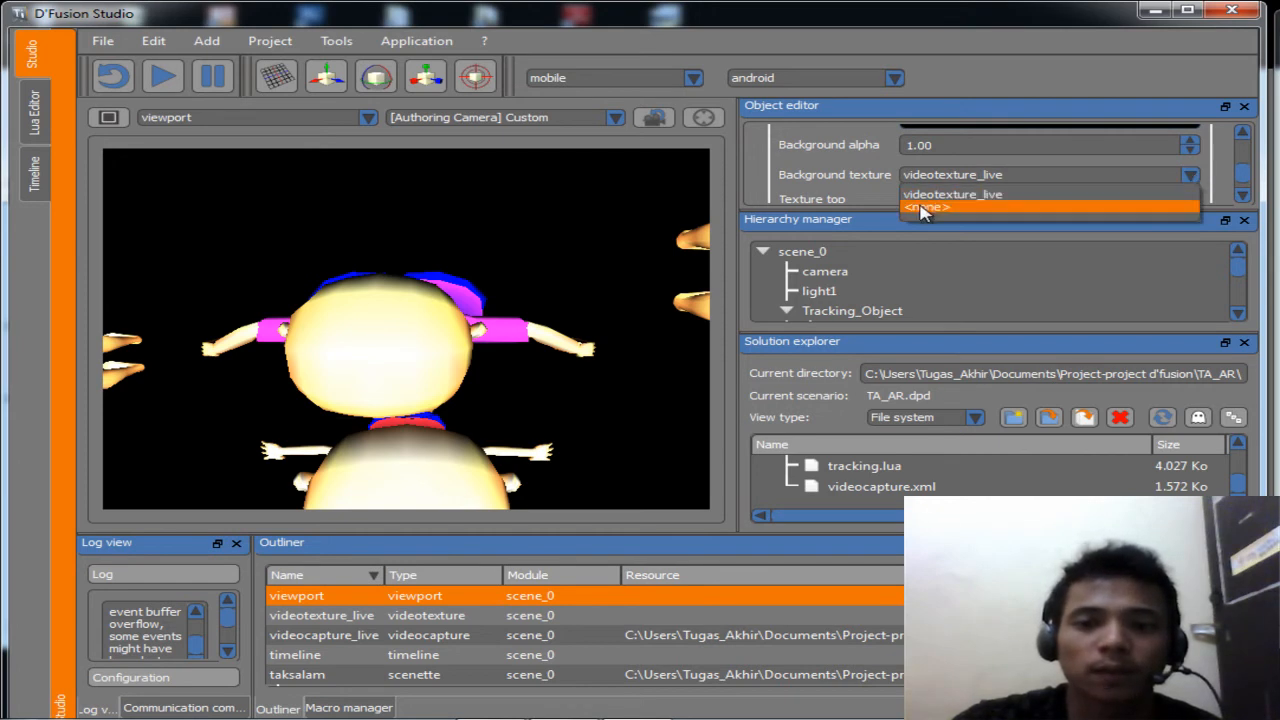
left_click(958, 195)
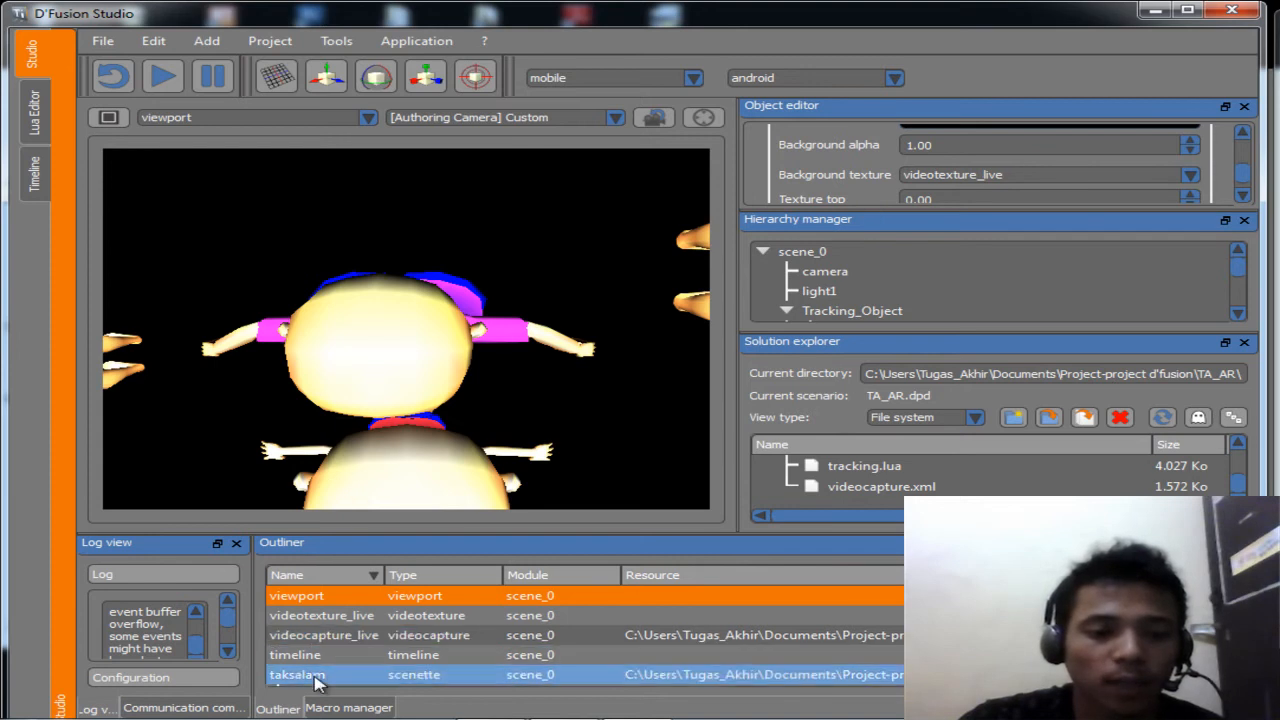
Open the calibration of the scene's camera object.
scroll(333, 667, "down", 5)
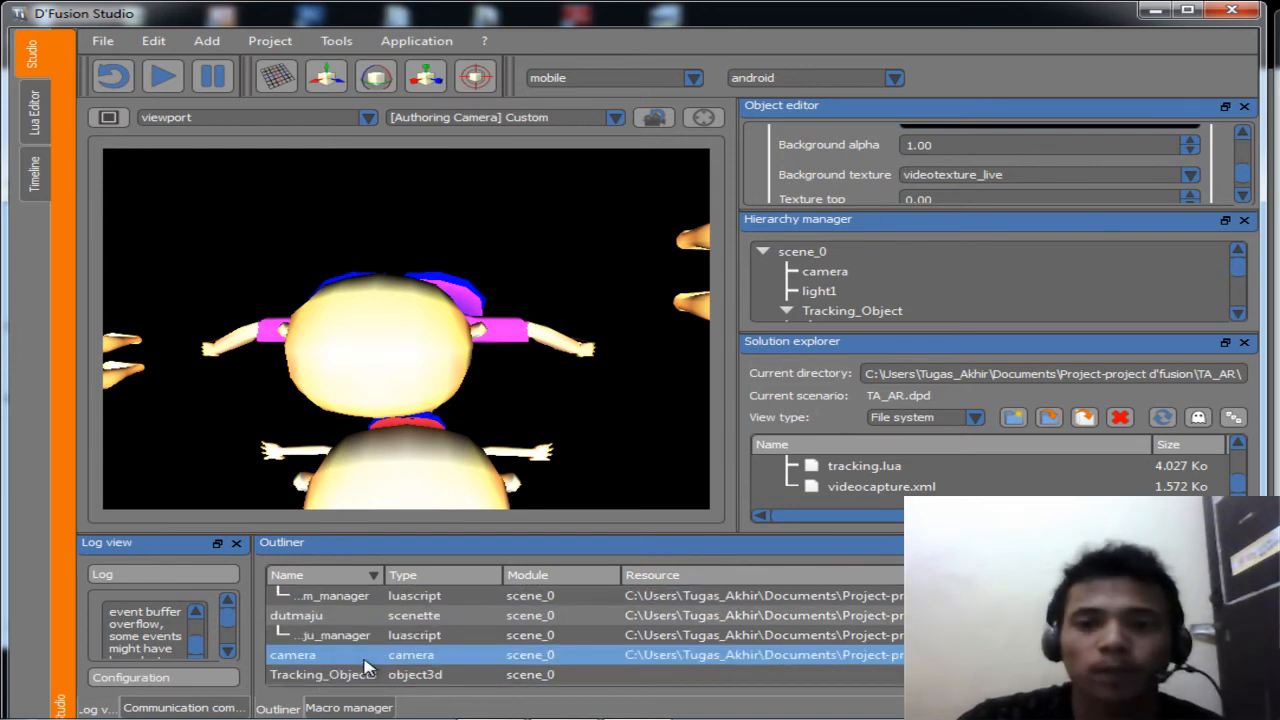
left_click(367, 666)
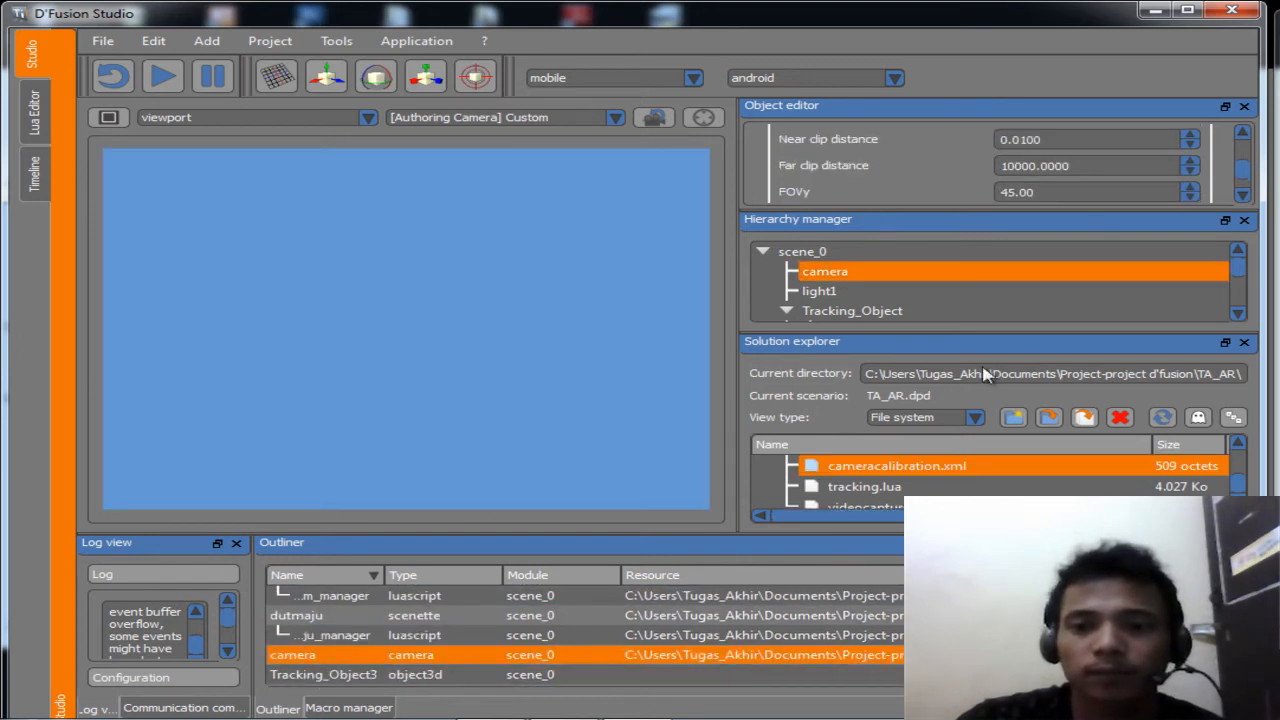
scroll(1238, 184, "down", 5)
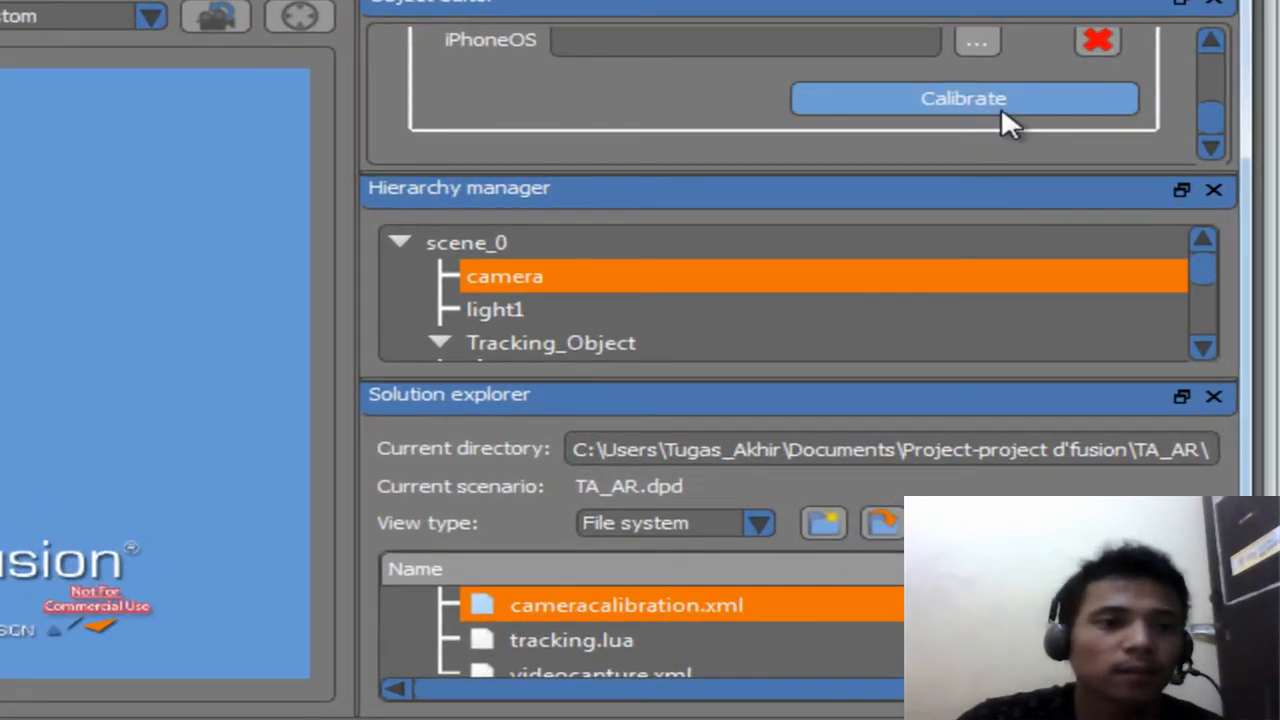
left_click(975, 100)
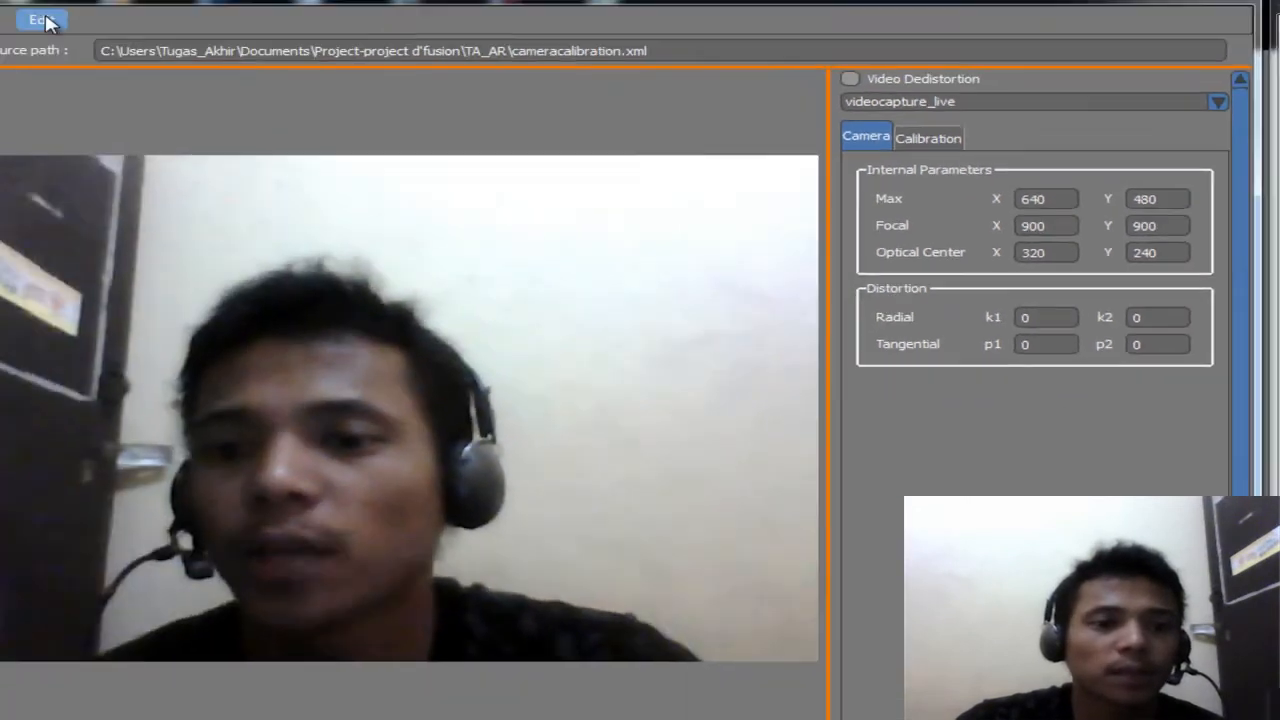
Examine the available camera calibration templates for webcam and Android without importing one.
left_click(40, 20)
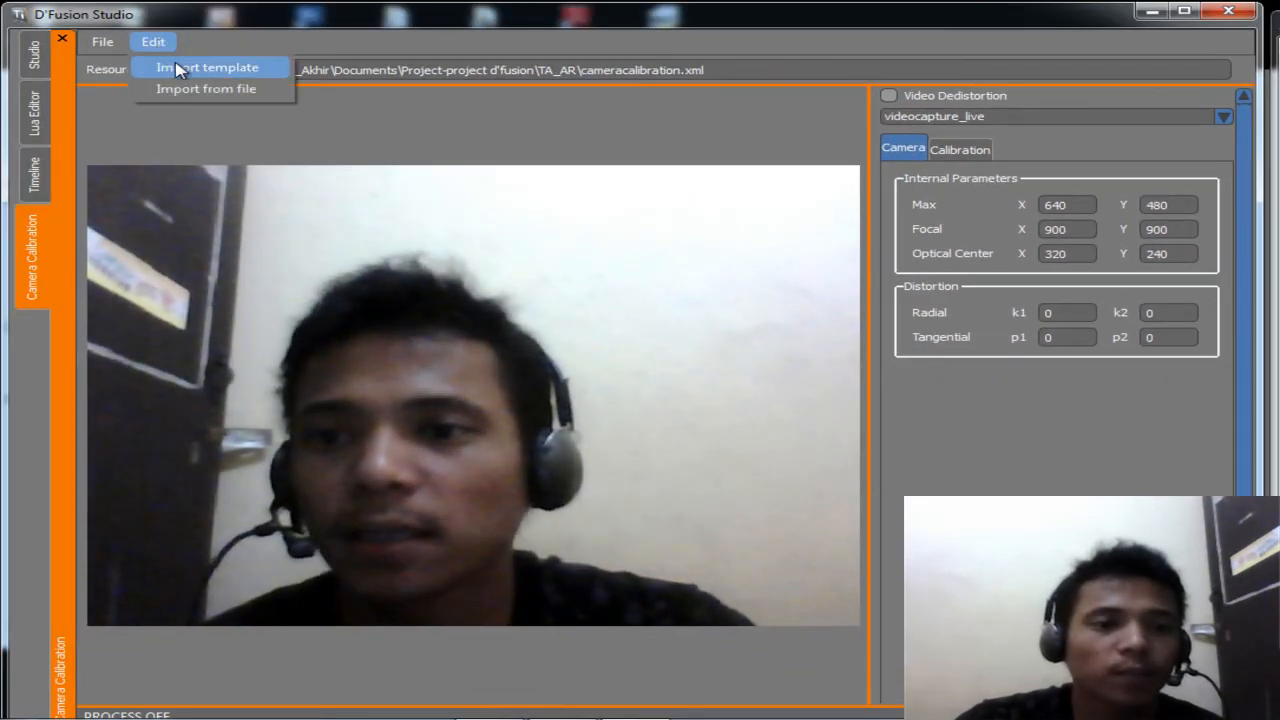
left_click(176, 69)
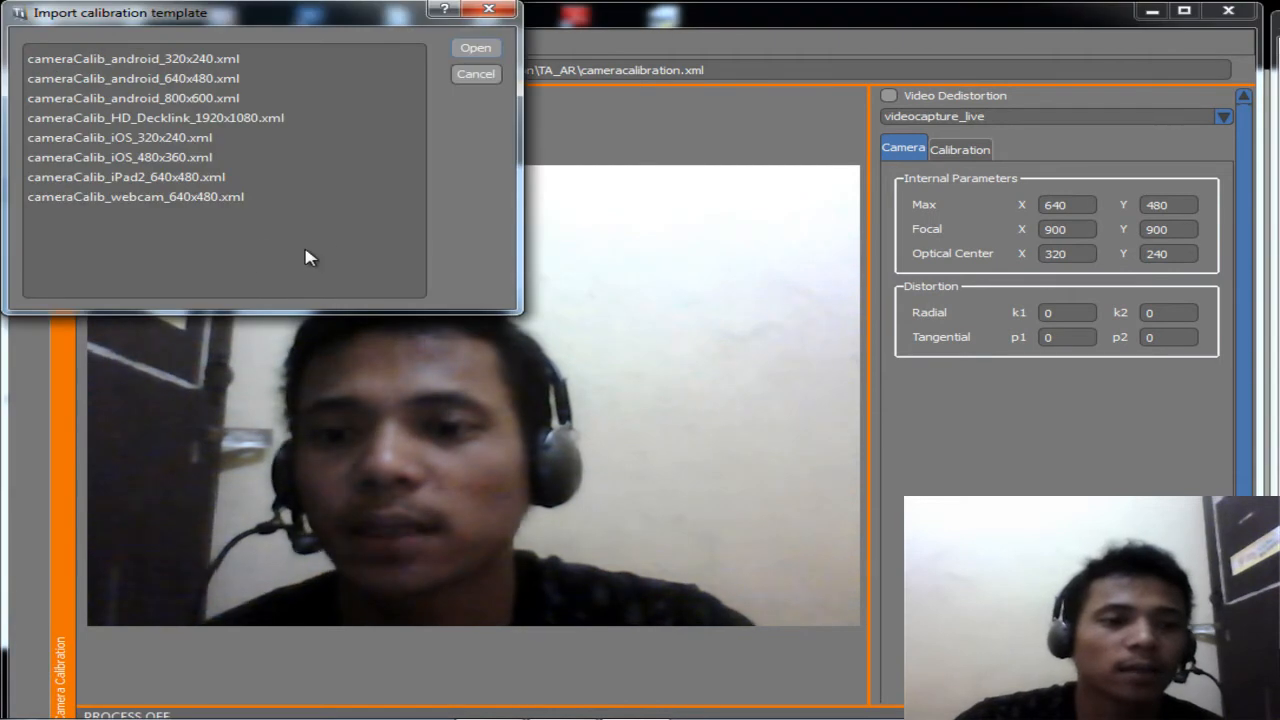
left_click(196, 202)
left_click(196, 206)
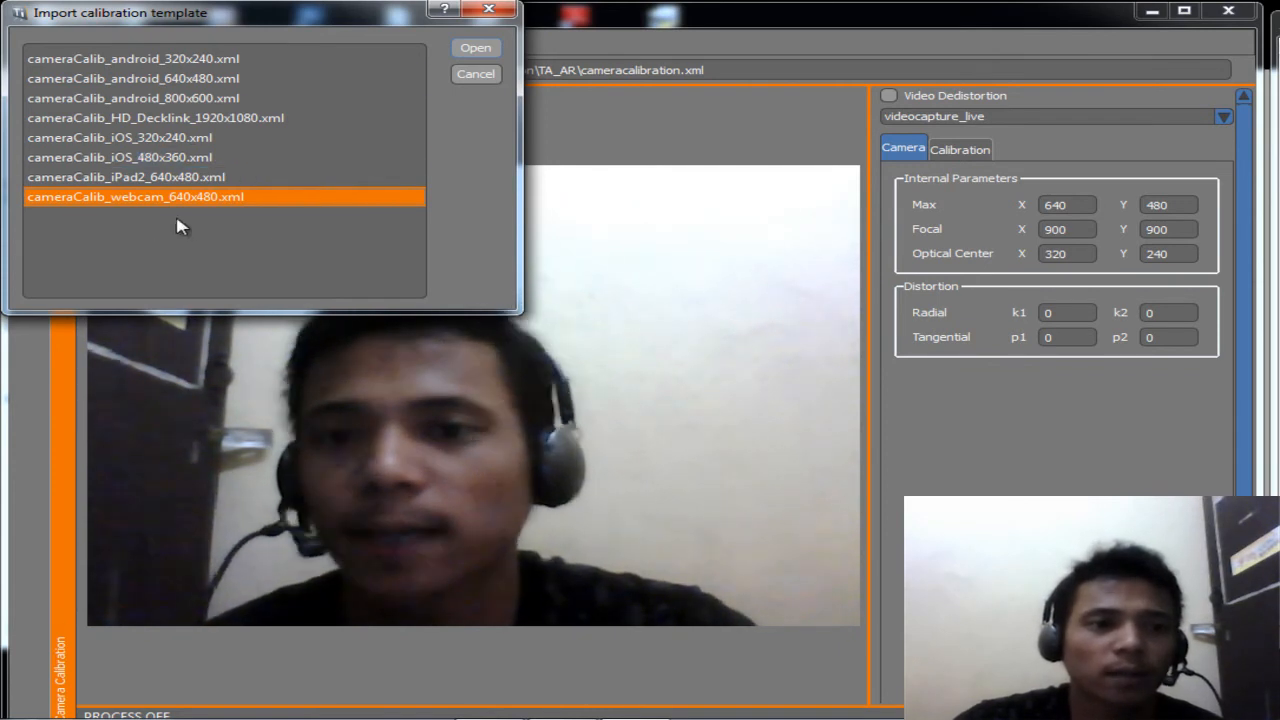
left_click(158, 64)
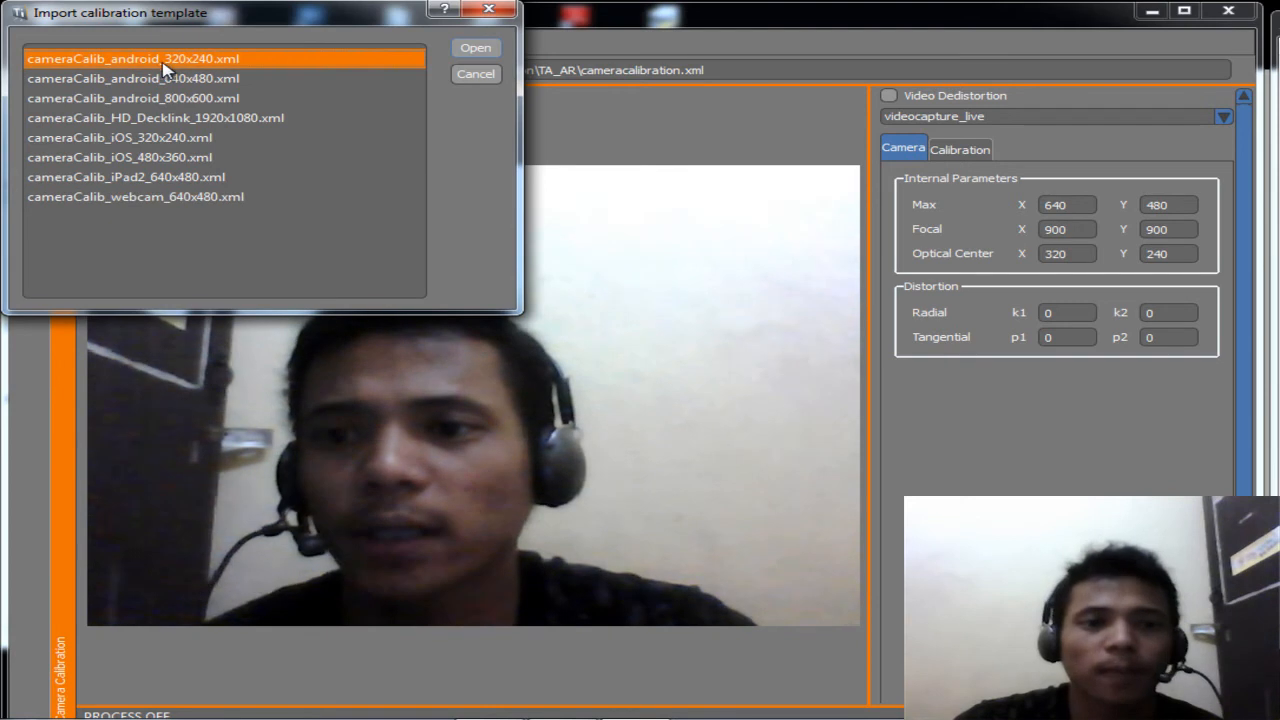
left_click(163, 80)
left_click(168, 62)
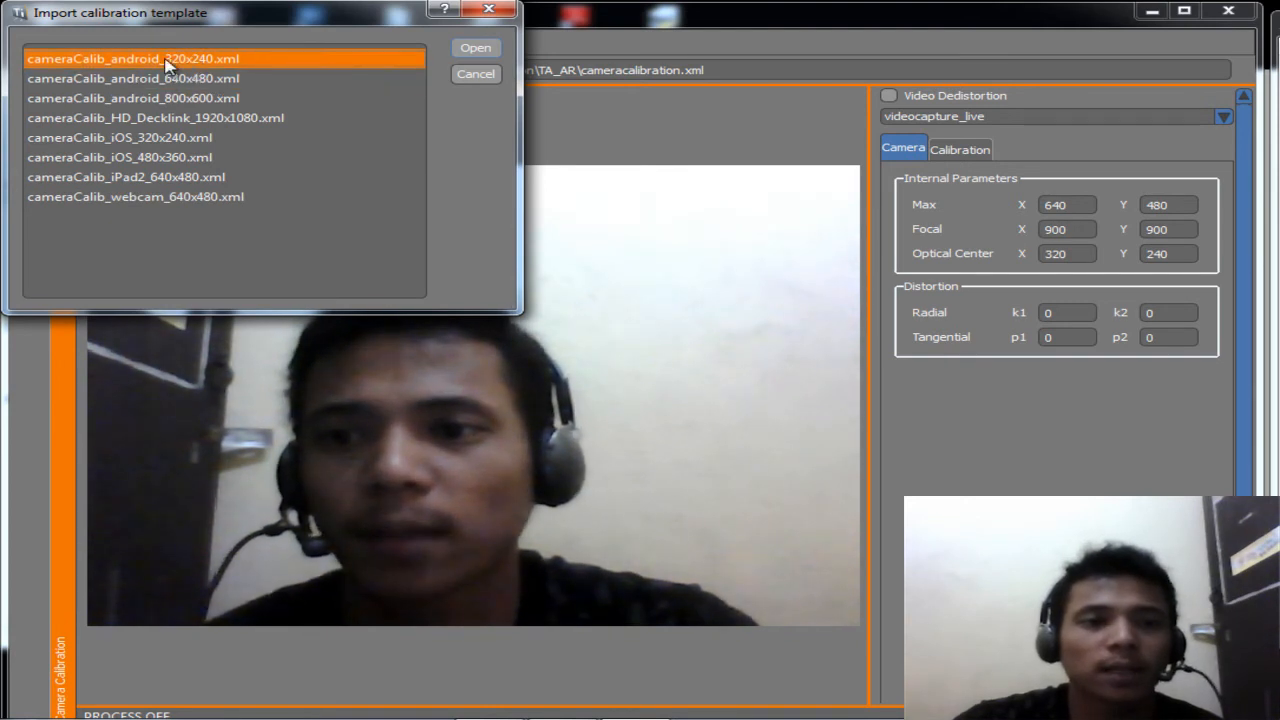
left_click(478, 75)
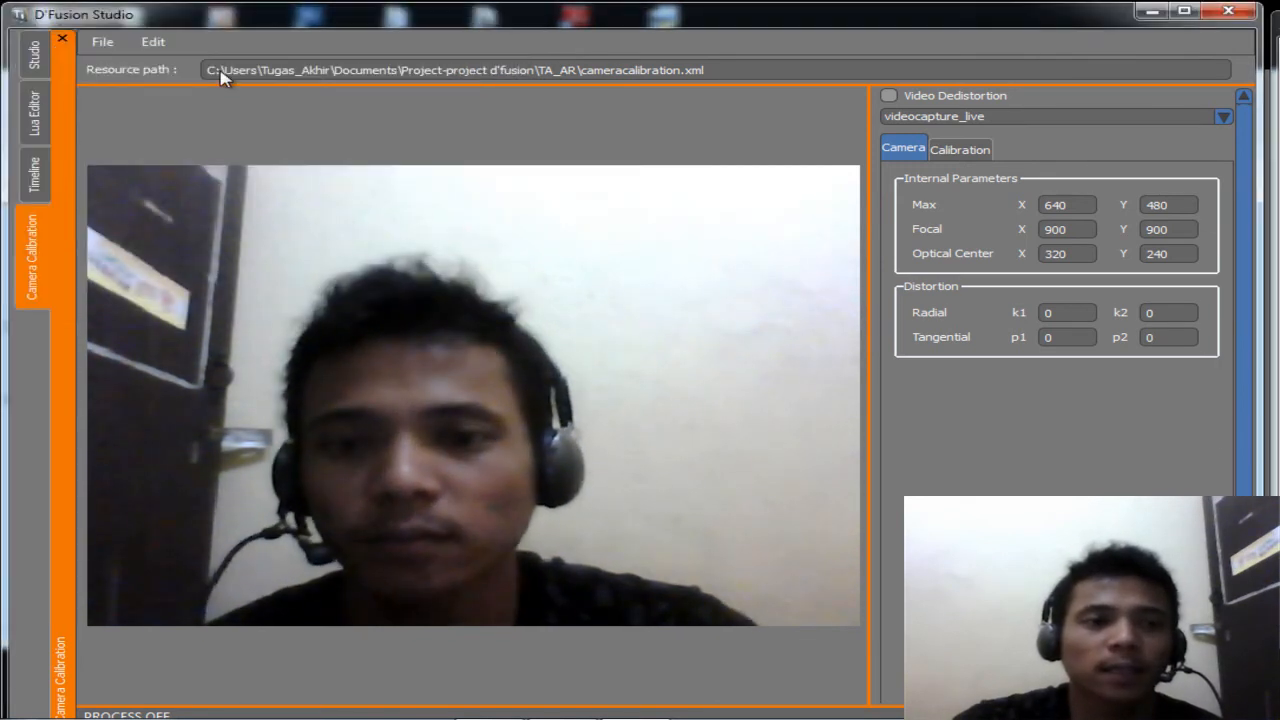
Save the camera calibration as cameracalibration in the TA_AR folder, then close Camera Calibration and return to the Studio workspace.
left_click(103, 50)
left_click(126, 110)
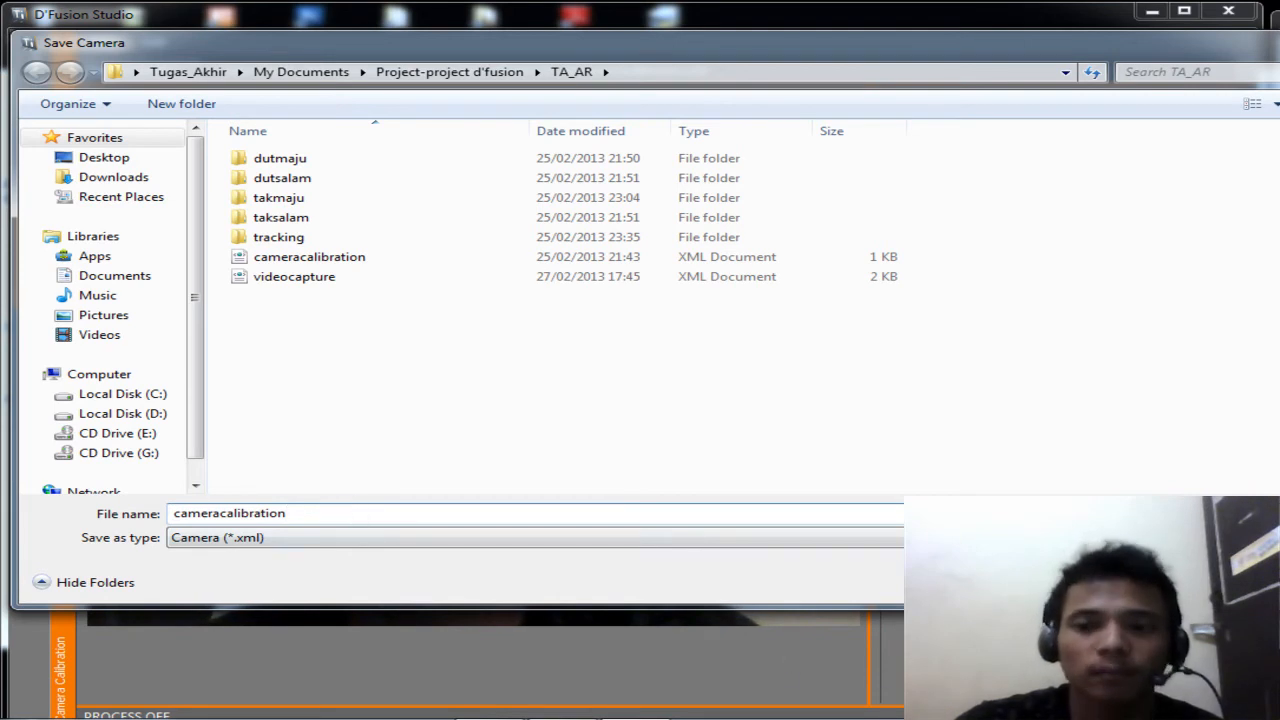
key("Return")
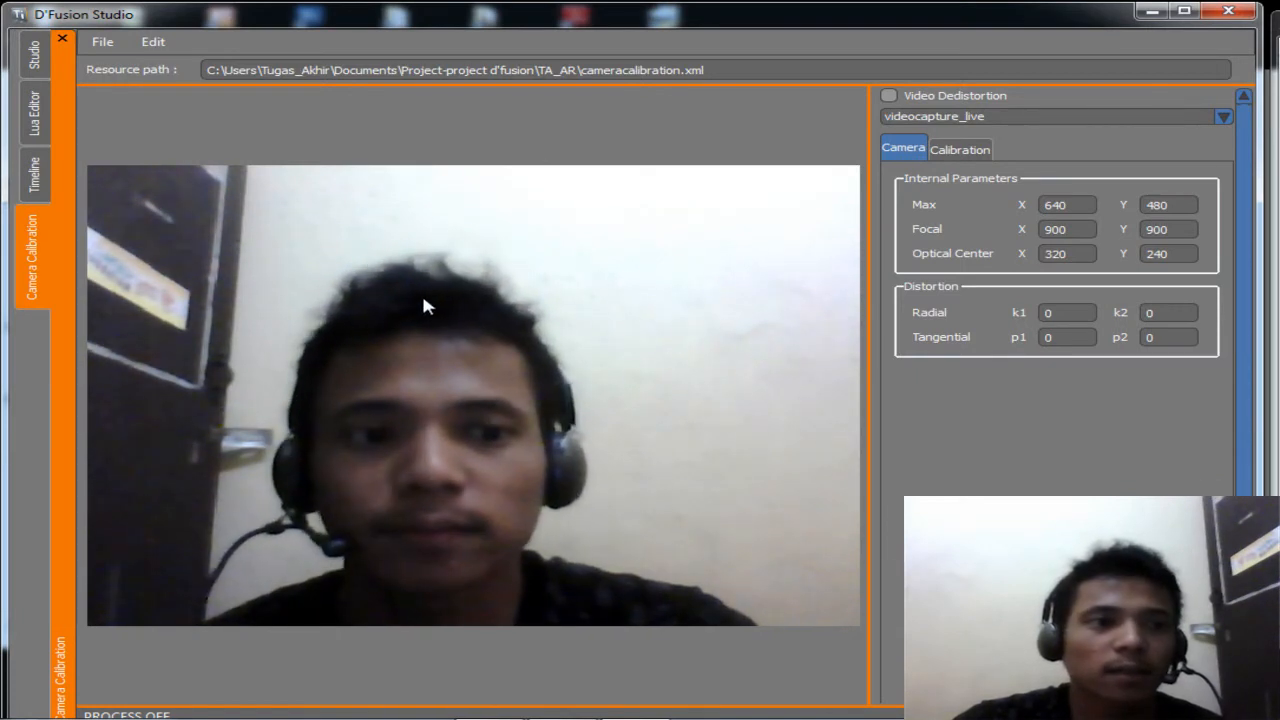
left_click(62, 38)
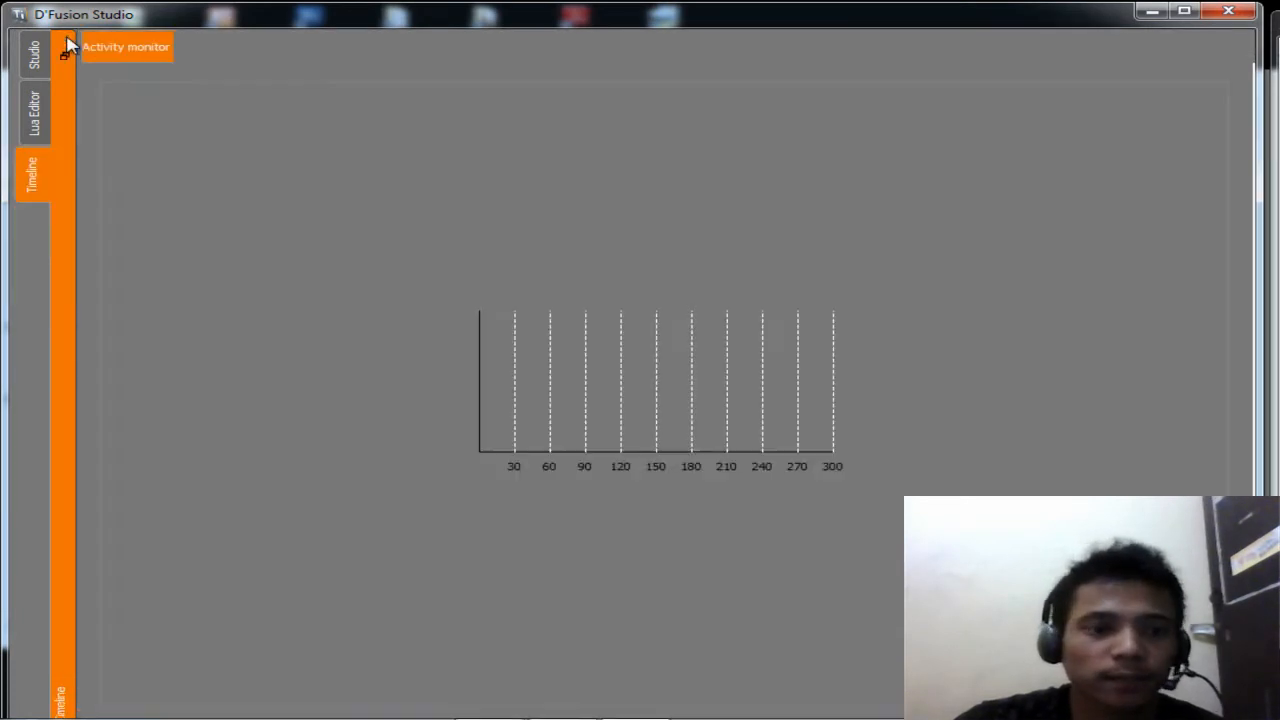
left_click(33, 55)
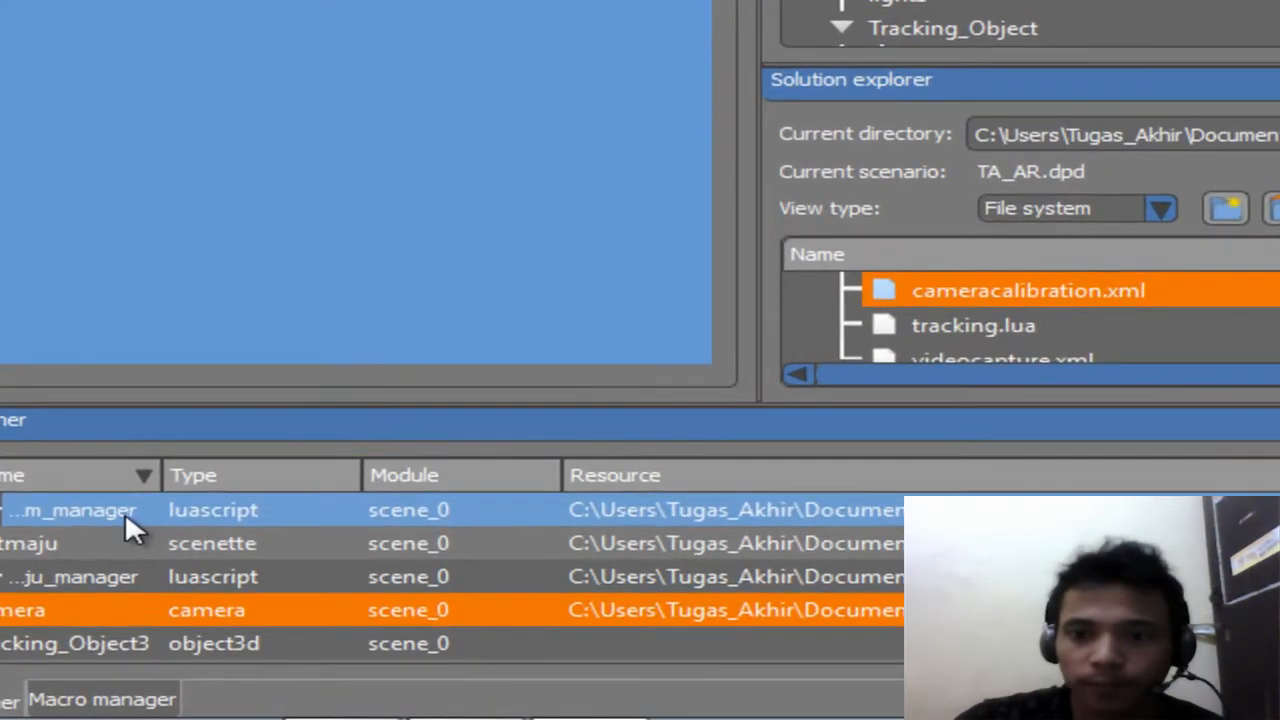
Start a directory import and browse to the export folder inside Documents\3dsMax.
left_click(180, 531)
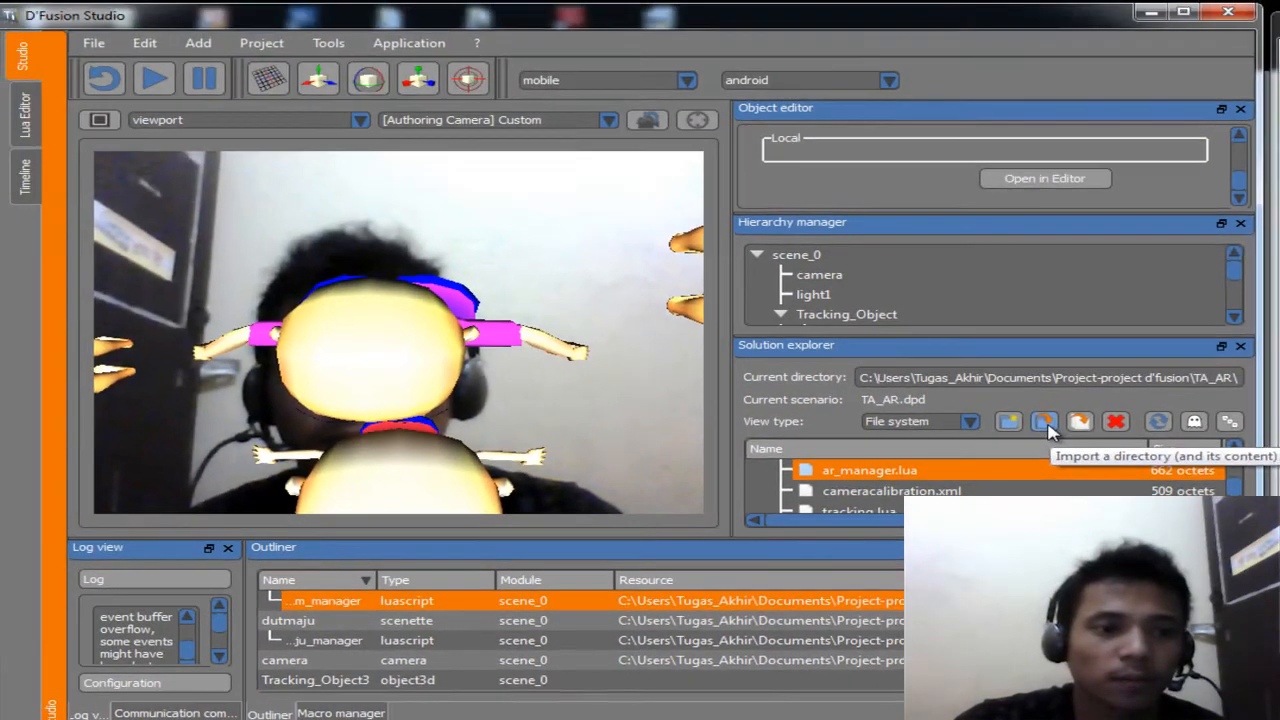
left_click(1271, 208)
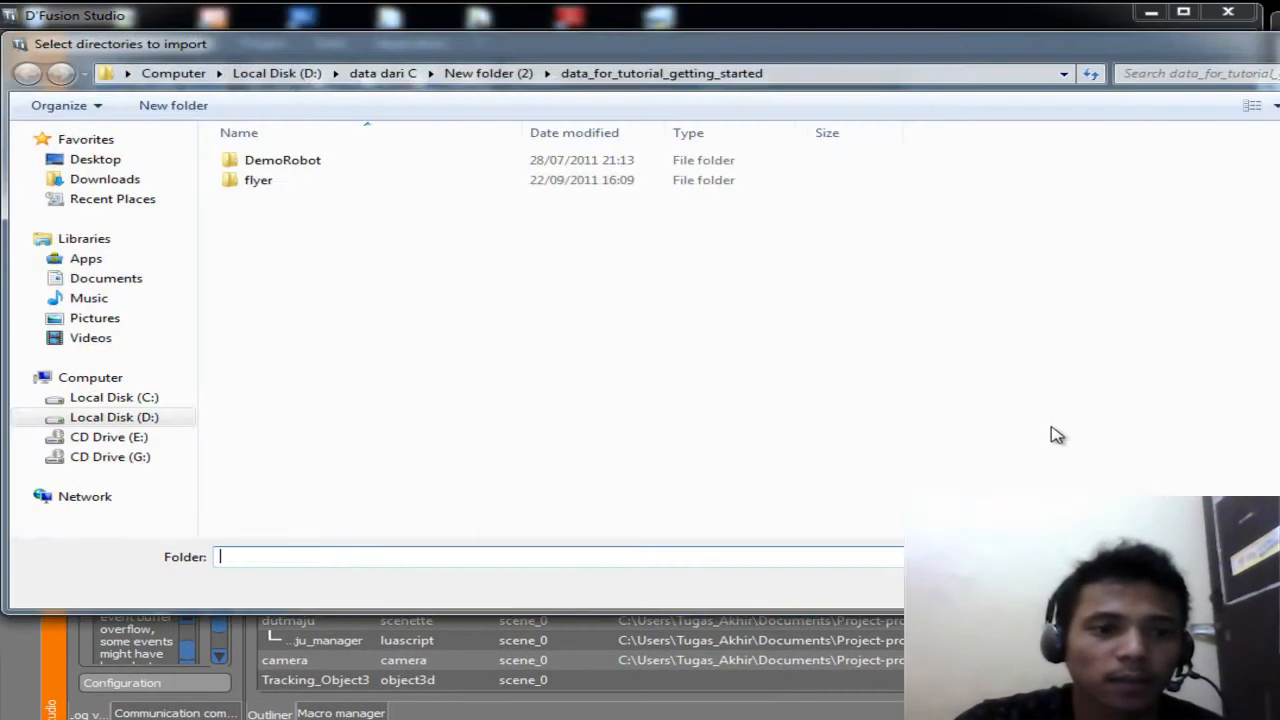
left_click(107, 282)
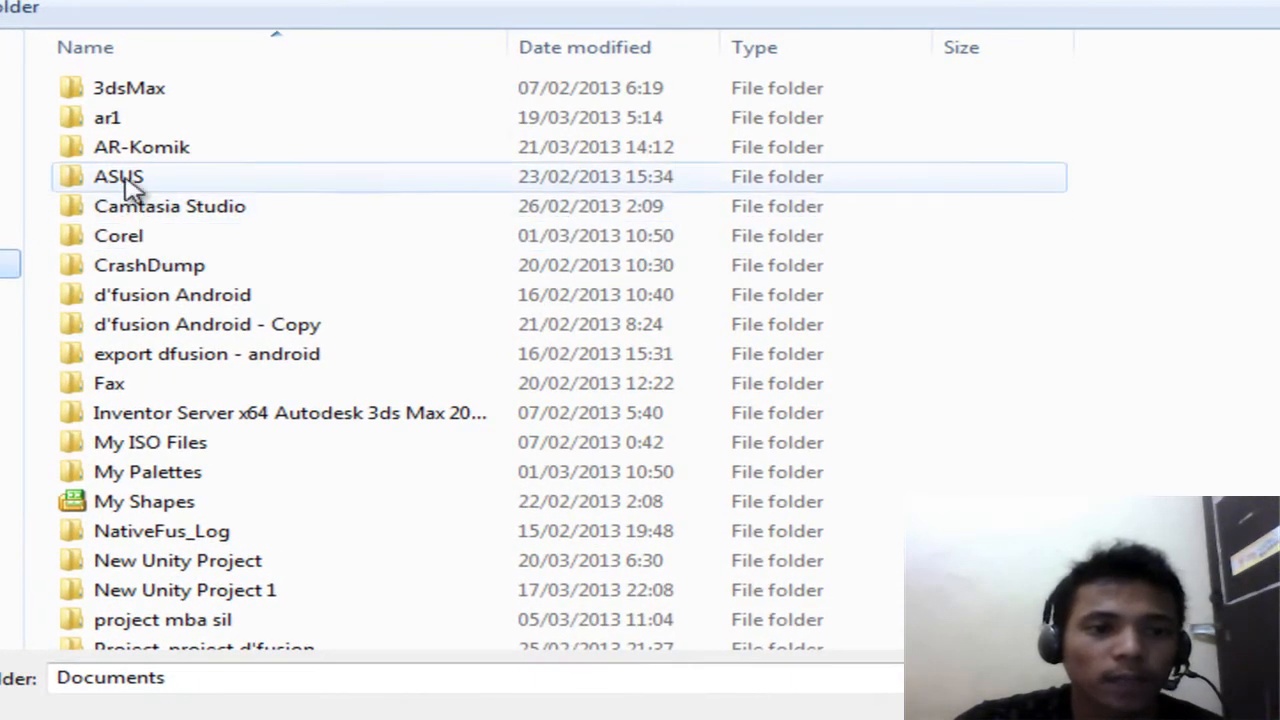
double_click(130, 92)
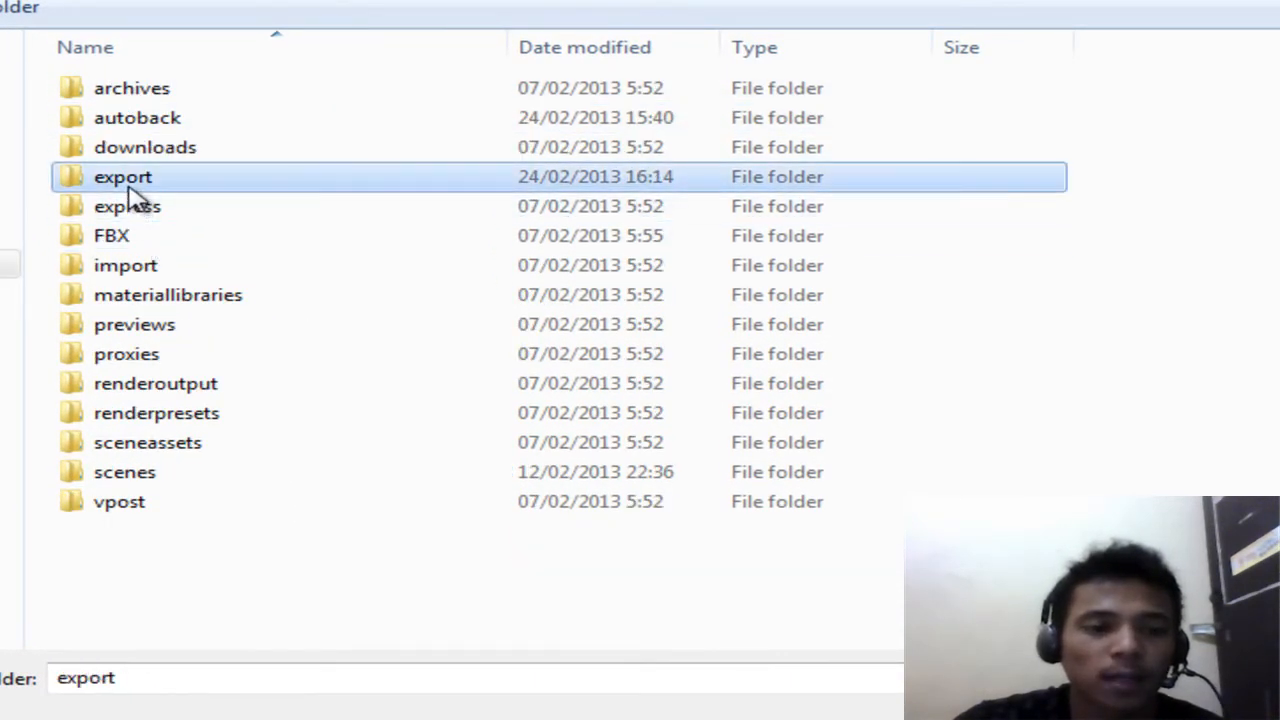
double_click(130, 182)
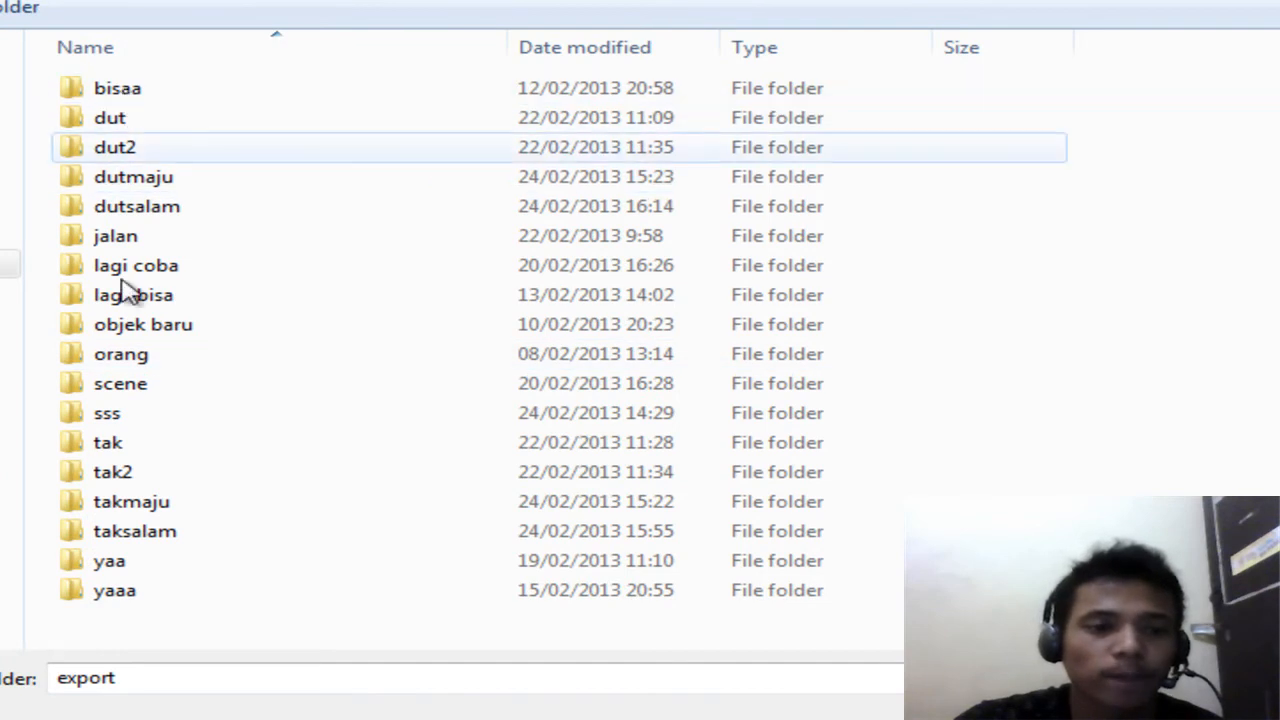
left_click_drag(117, 632, 122, 208)
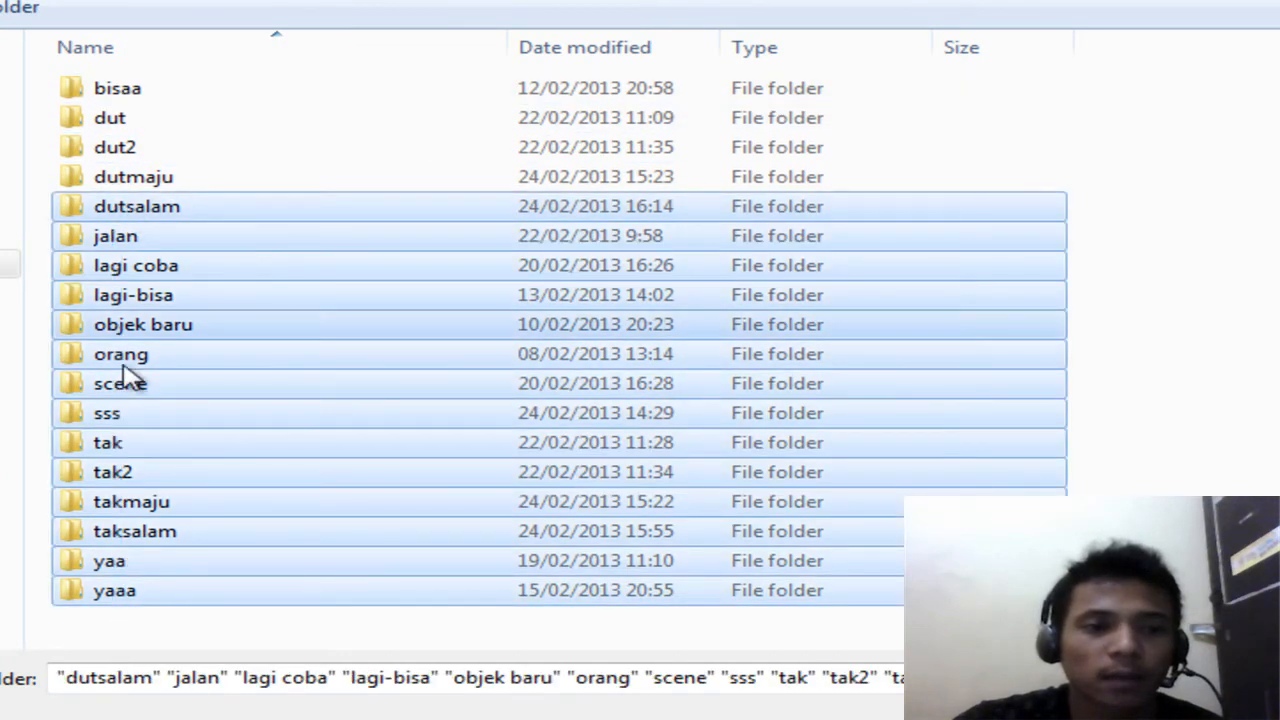
left_click(129, 645)
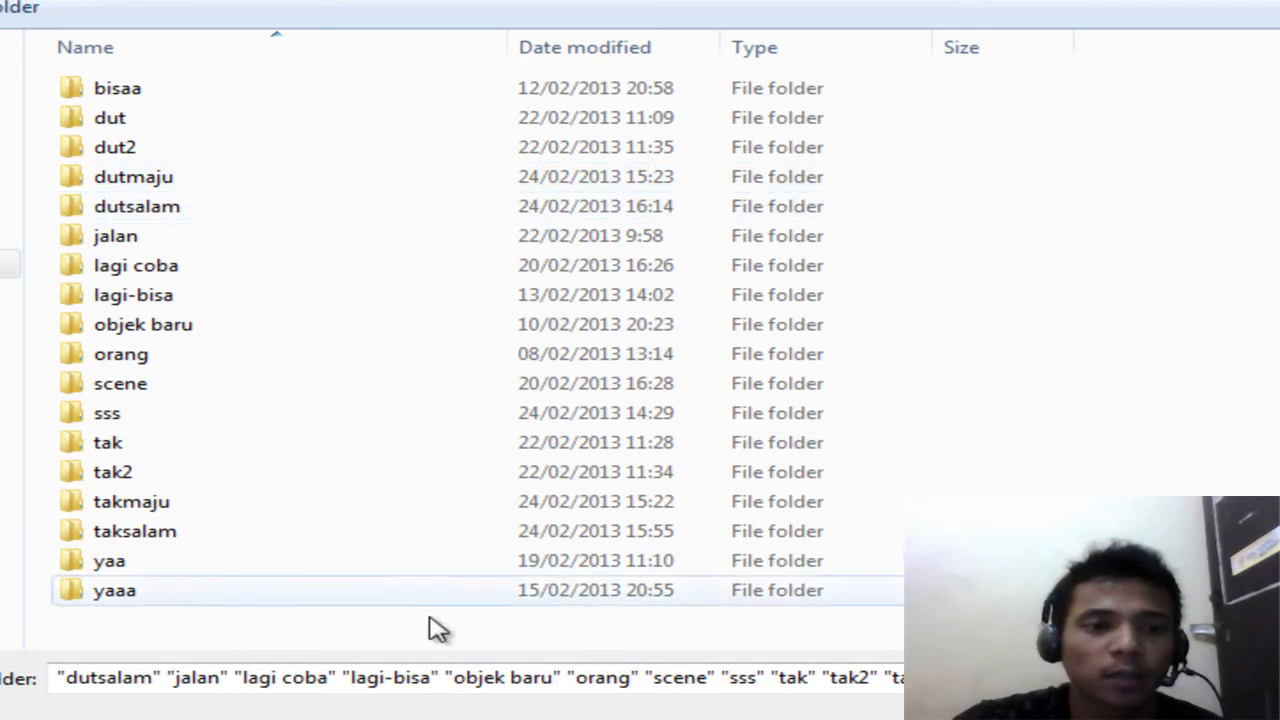
Choose the taksalam folder from the exported model folders and import it into the project.
left_click(131, 180)
left_click(137, 212)
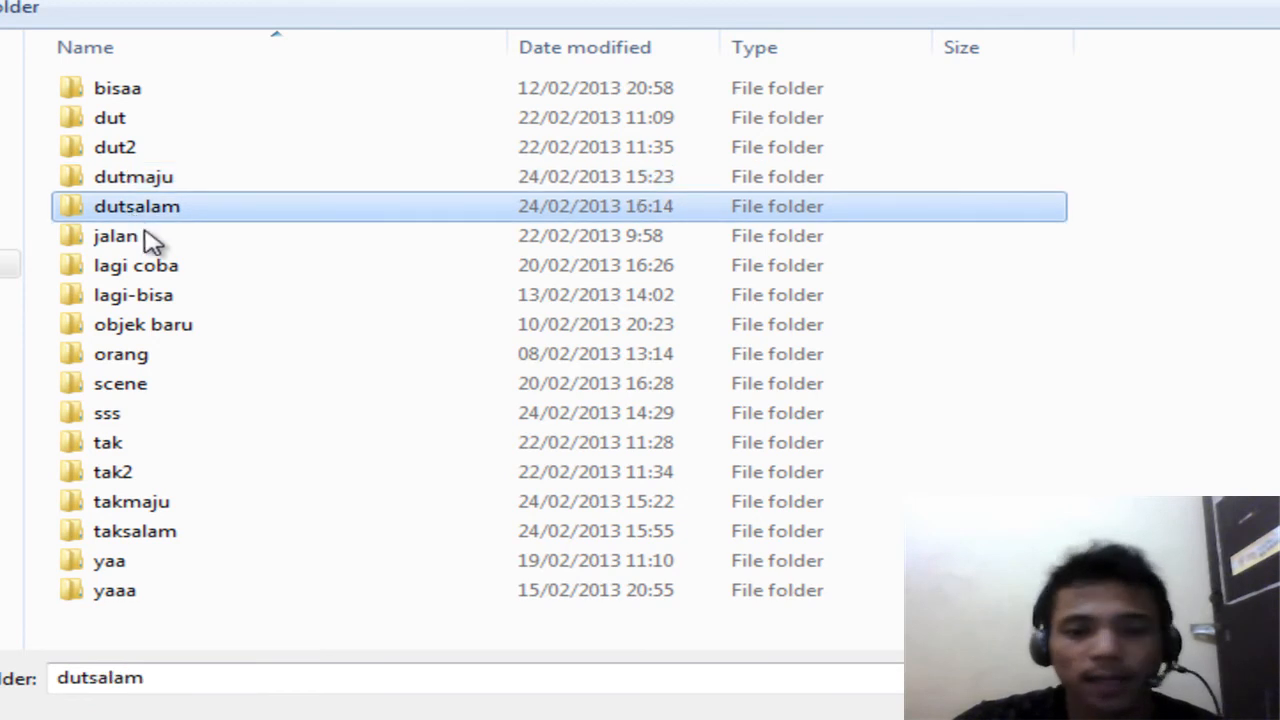
left_click(140, 501)
left_click(140, 531)
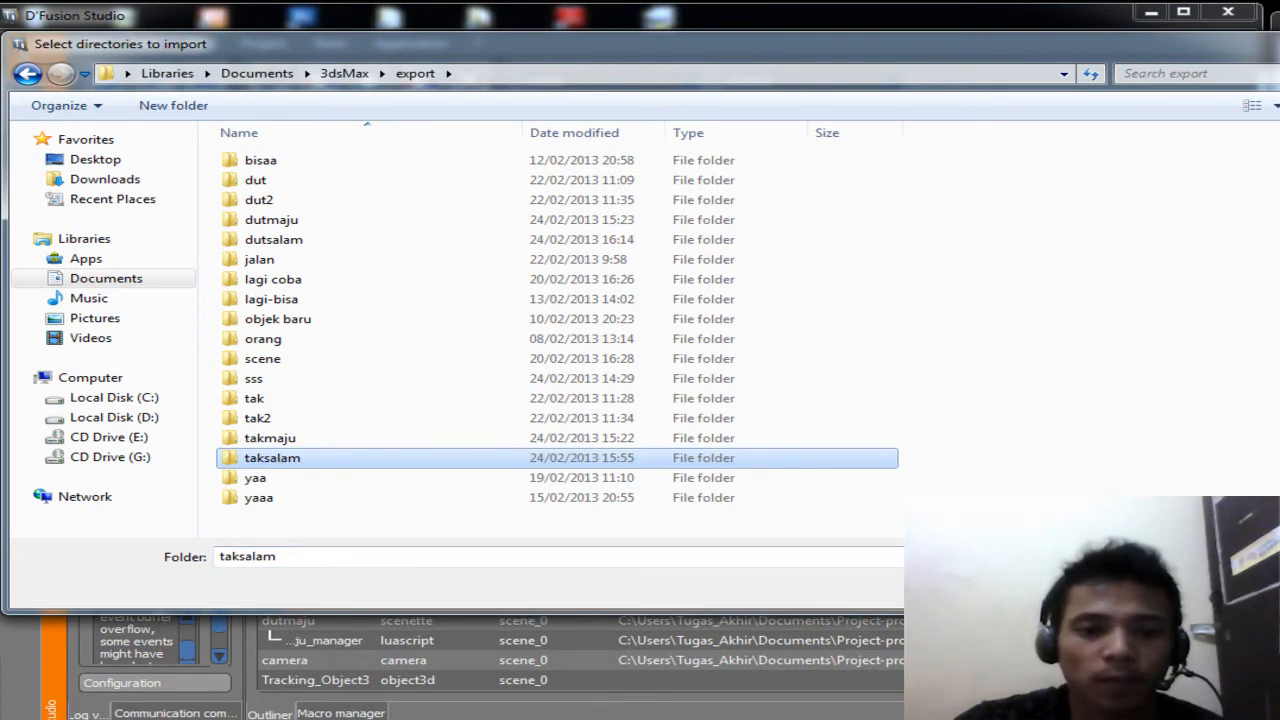
key("Return")
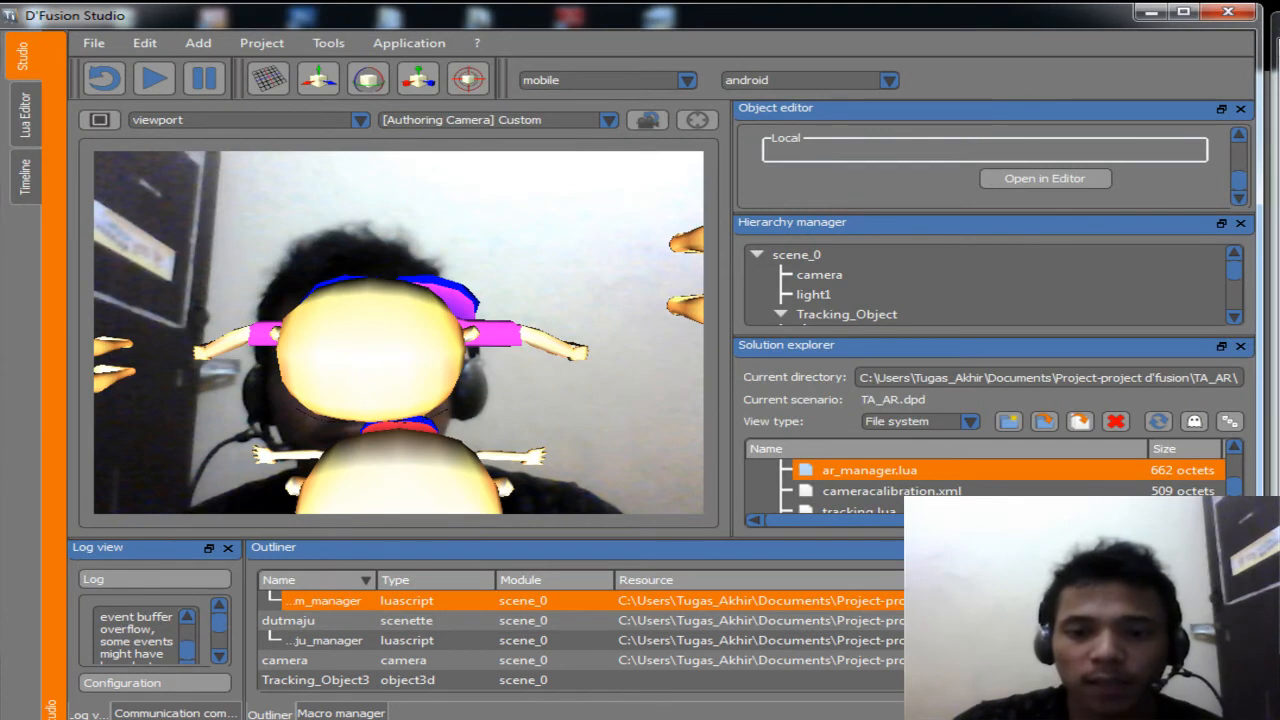
Locate the dutmaju folder in the project files and select its dutmaju.scene file.
left_click_drag(1233, 489, 1245, 470)
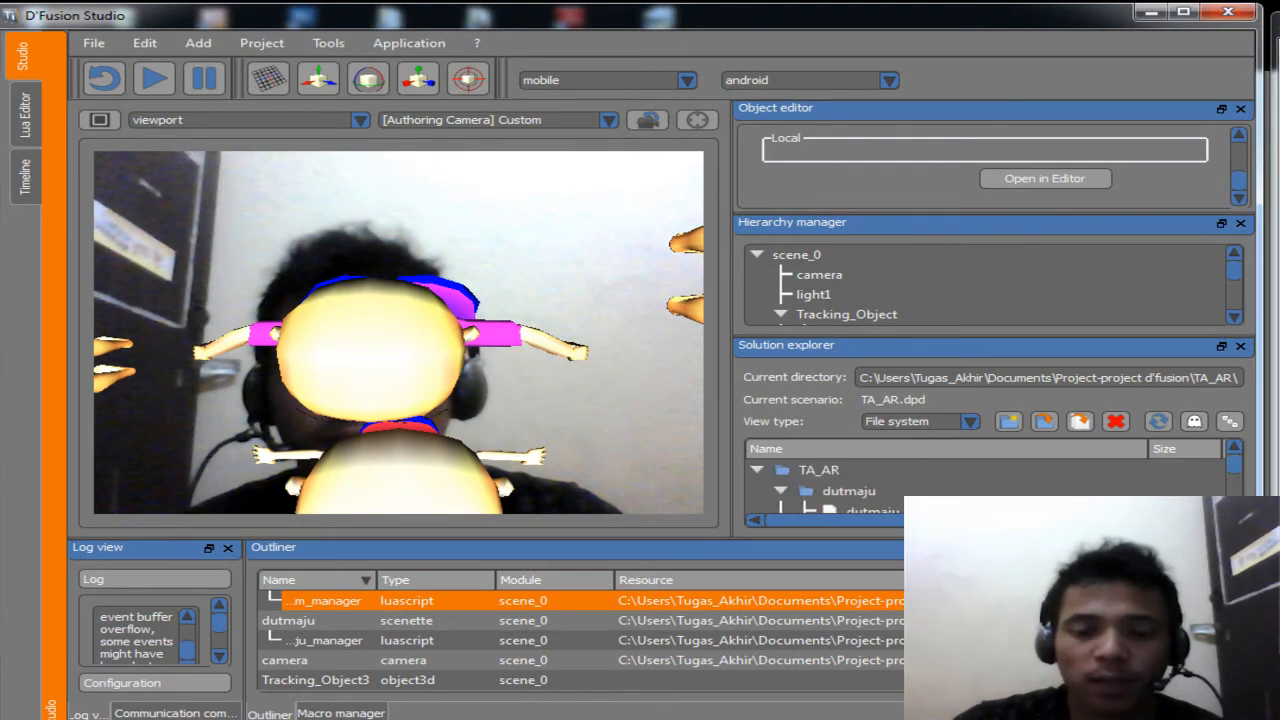
scroll(1190, 504, "down", 2)
double_click(1234, 449)
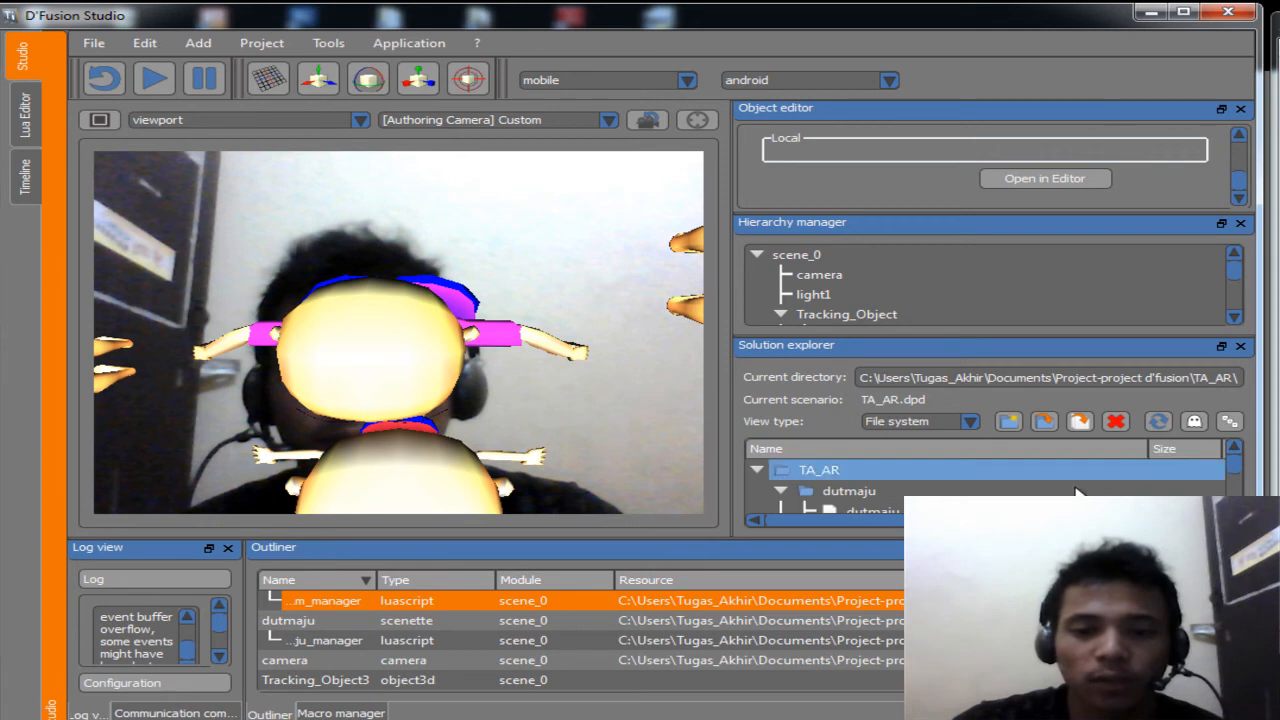
left_click(848, 491)
scroll(848, 500, "down", 1)
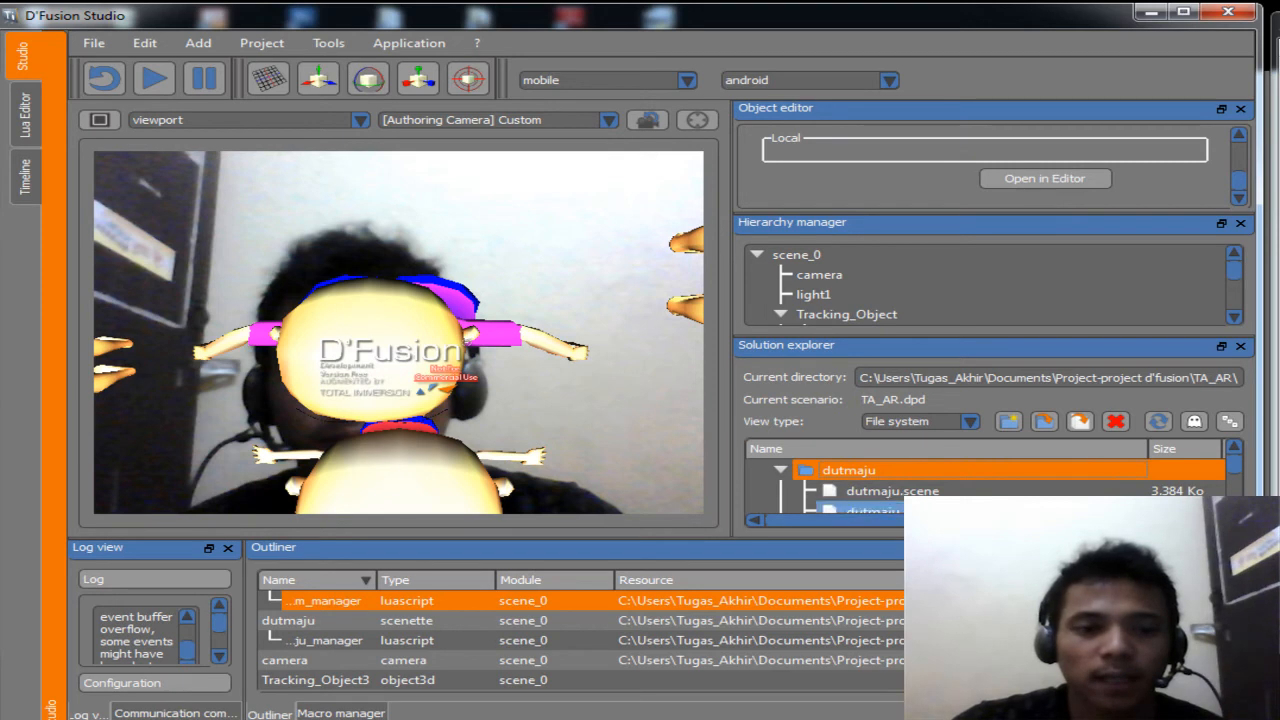
left_click(866, 491)
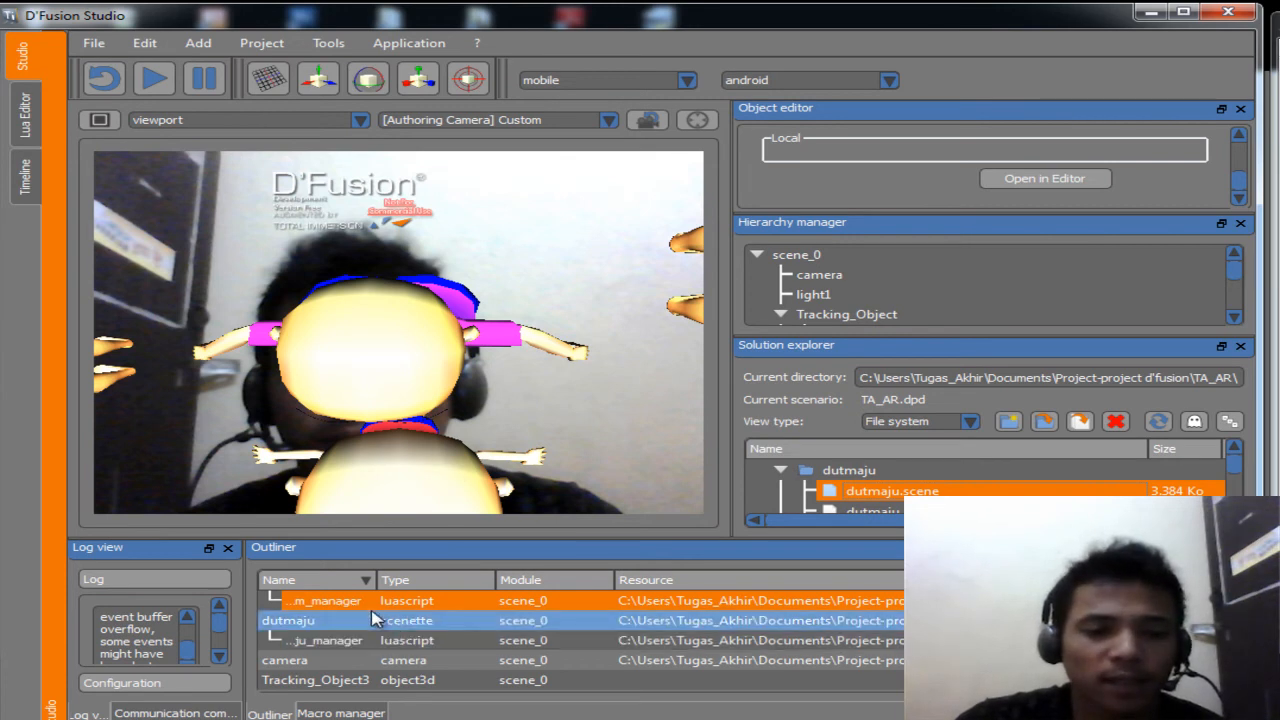
Find the dutsalam scenette in the outliner and open it in the 3D Viewer.
scroll(330, 610, "up", 2)
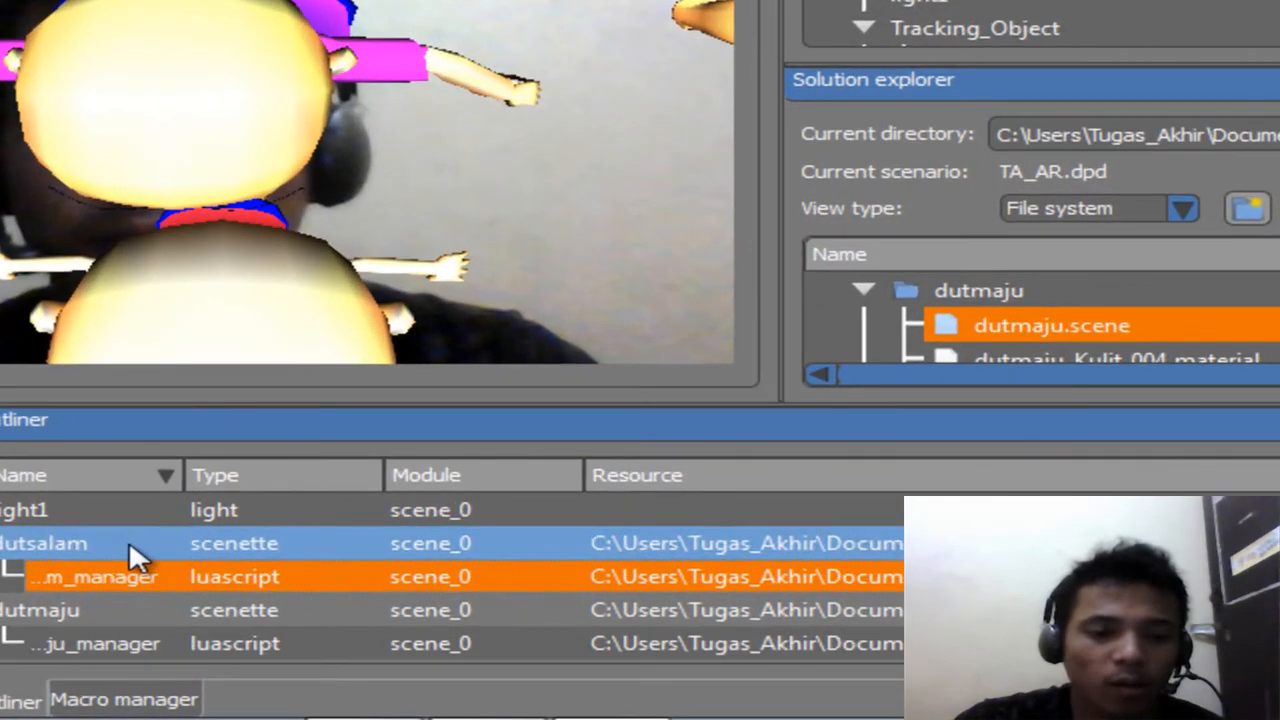
left_click(343, 622)
right_click(129, 540)
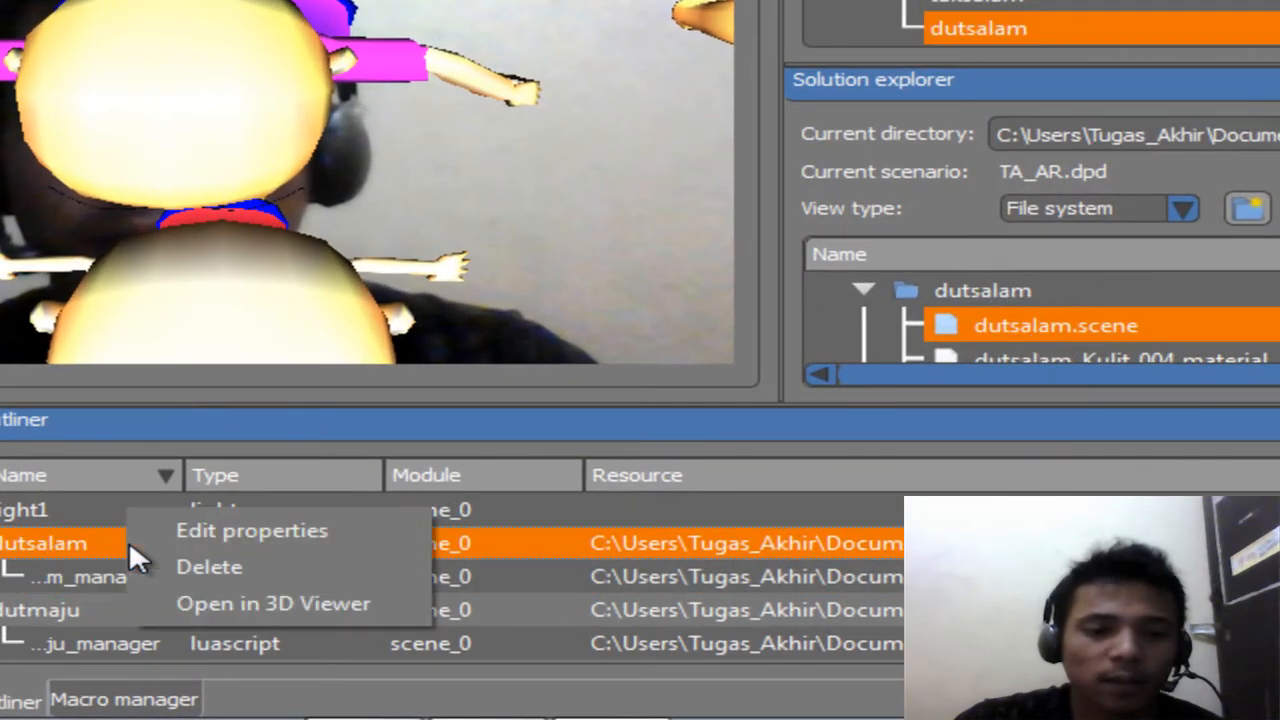
left_click(282, 614)
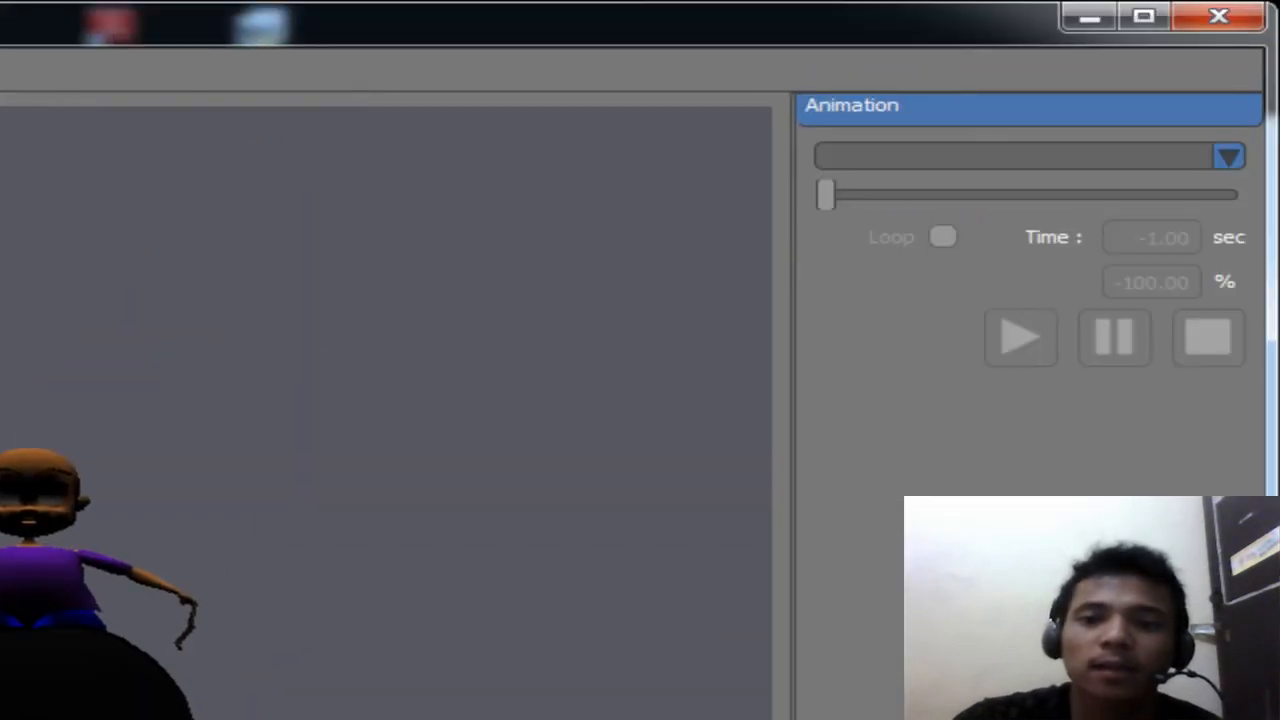
Preview the model's Timeline animation with looping enabled, and close the viewer to return to the Studio workspace.
left_click(880, 210)
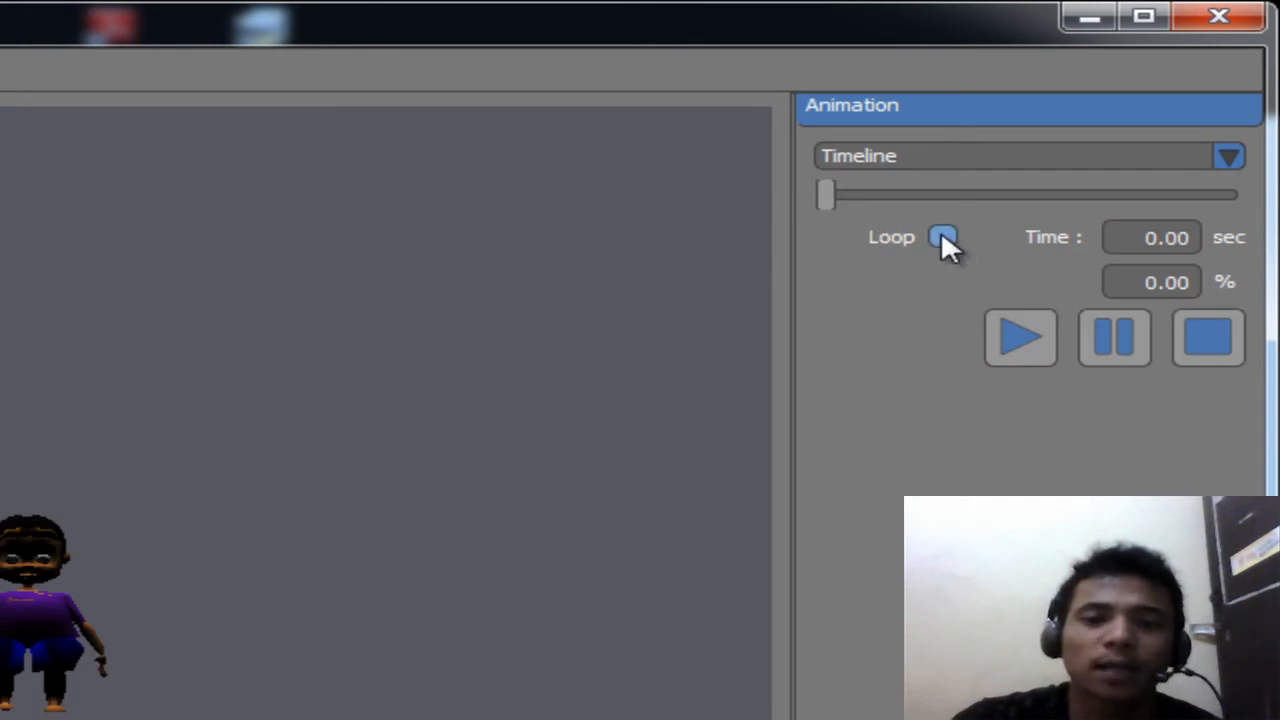
left_click(1015, 340)
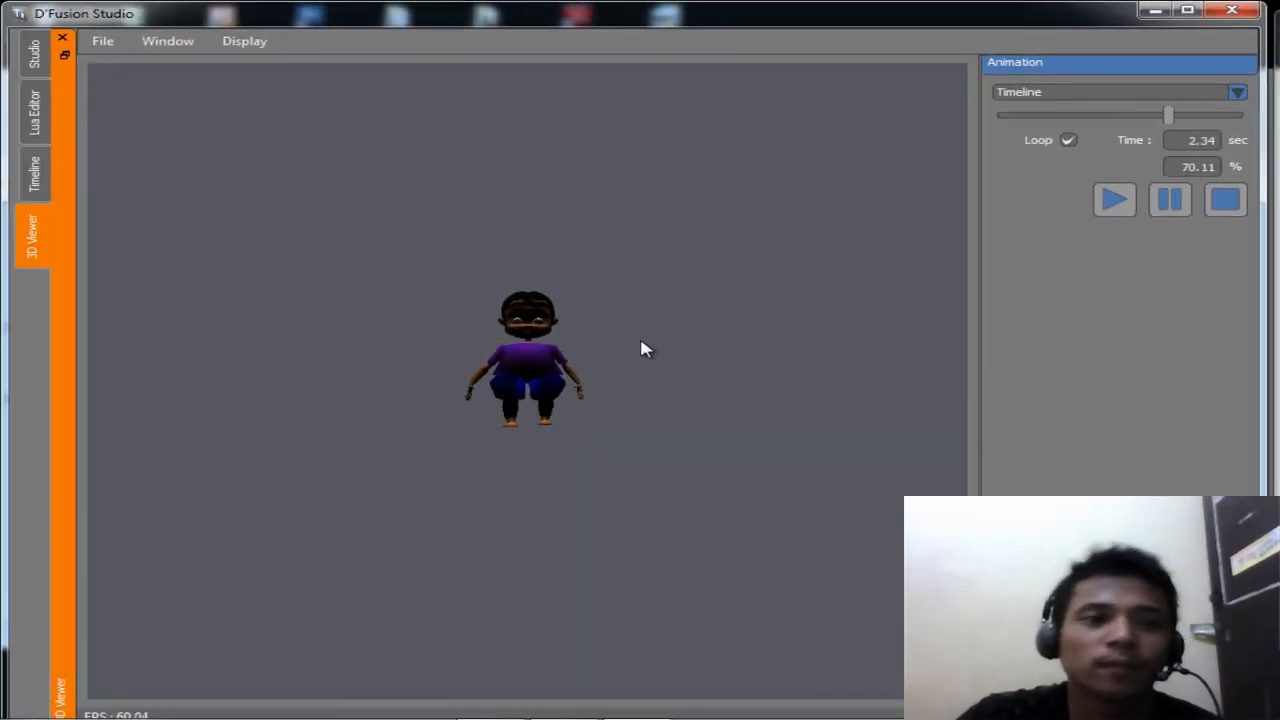
left_click(1237, 208)
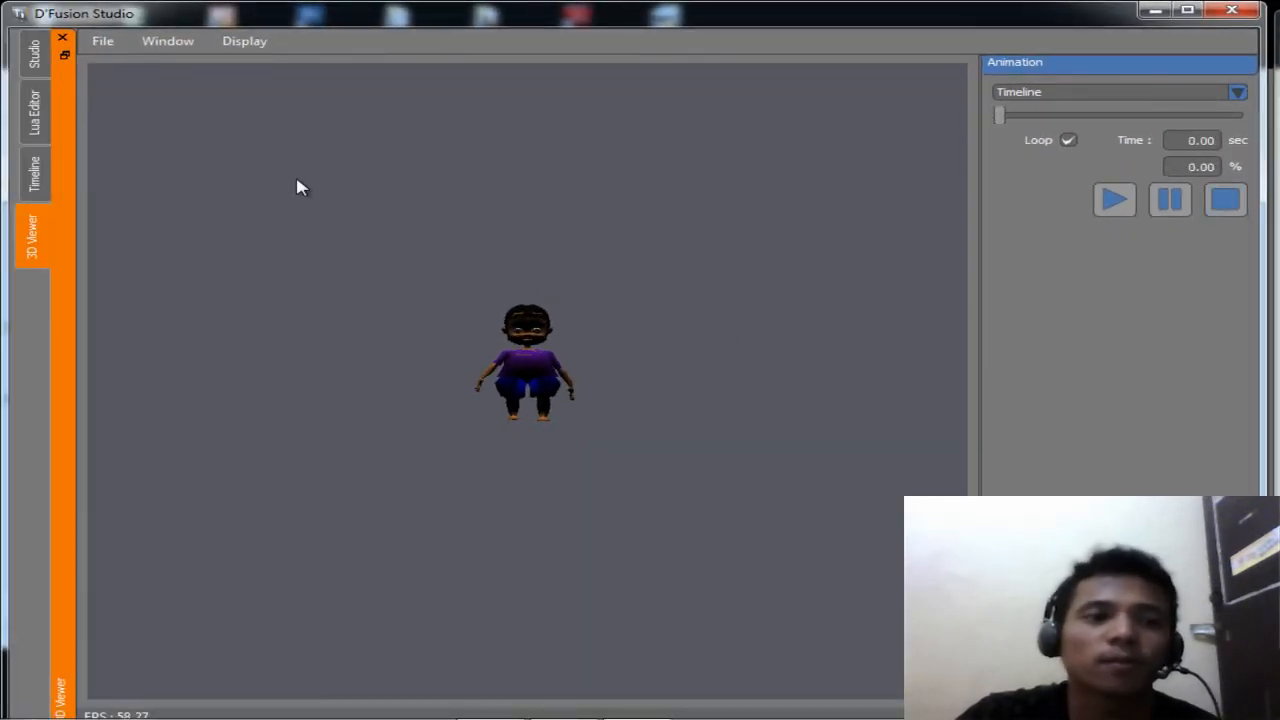
left_click(62, 42)
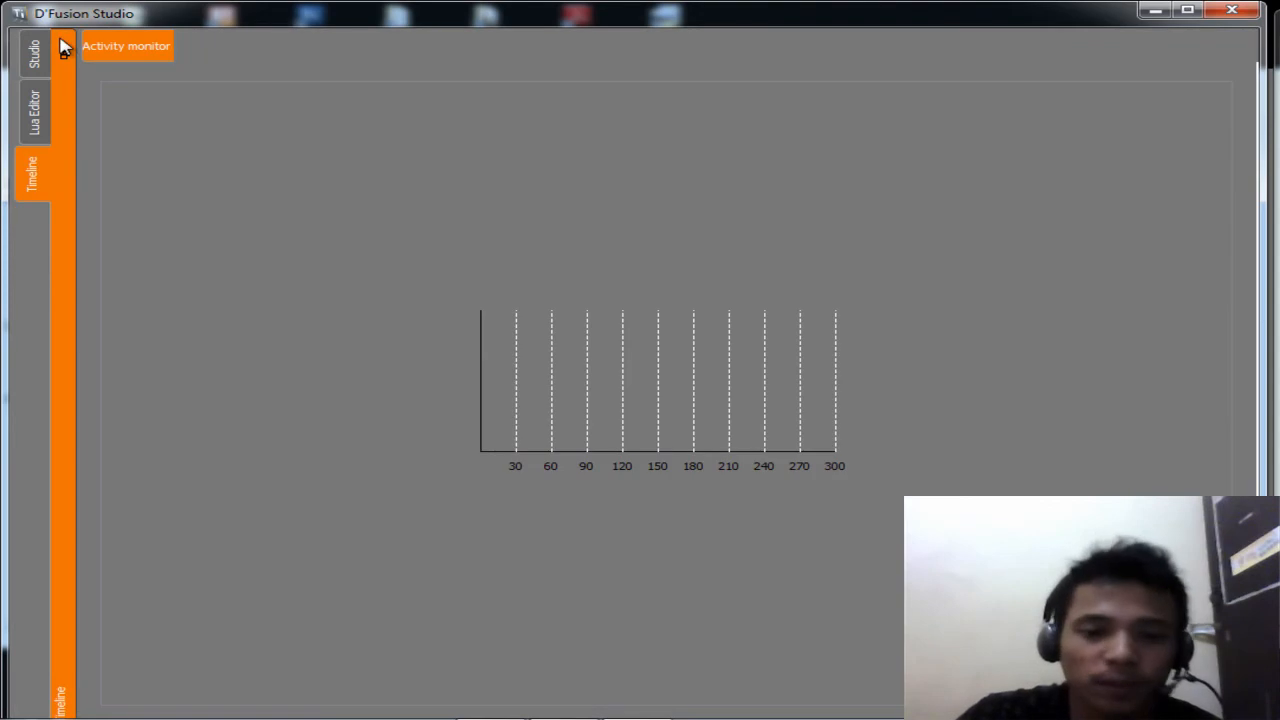
left_click(40, 68)
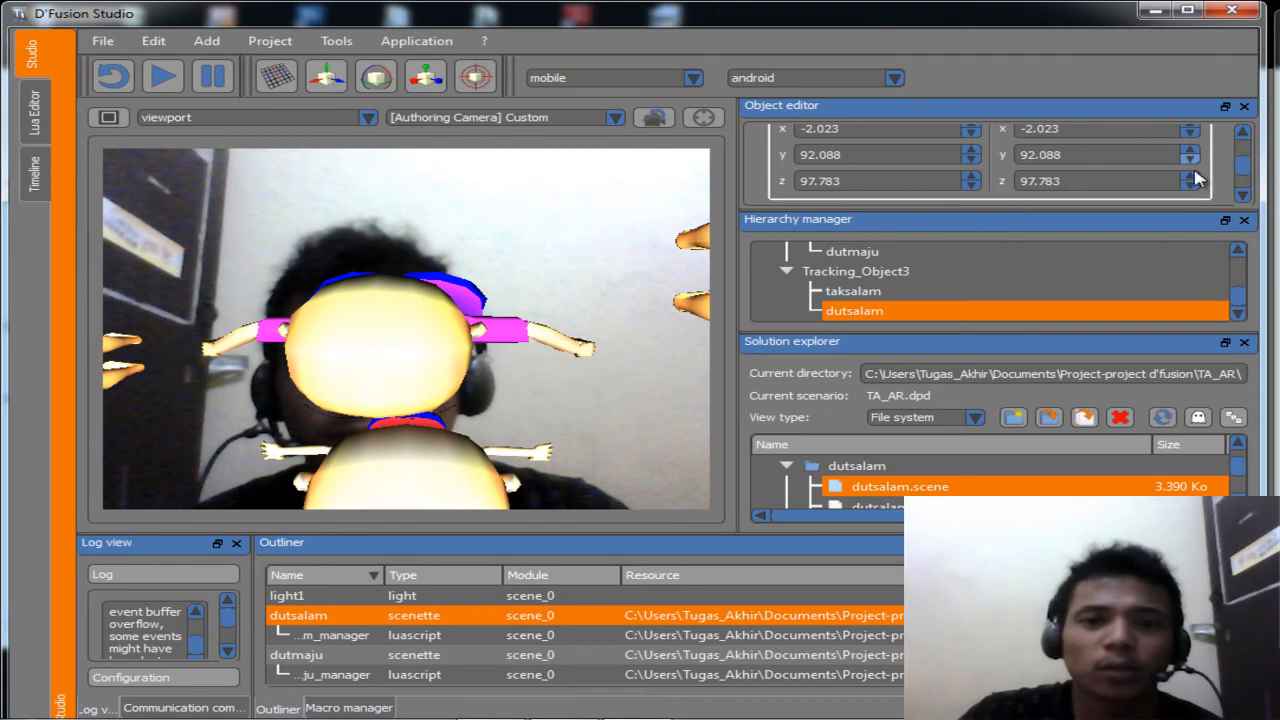
Examine dutsalam's resource file, scale, orientation, position and parent settings in the object editor.
scroll(1244, 166, "up", 4)
scroll(1245, 170, "down", 3)
scroll(1245, 170, "up", 4)
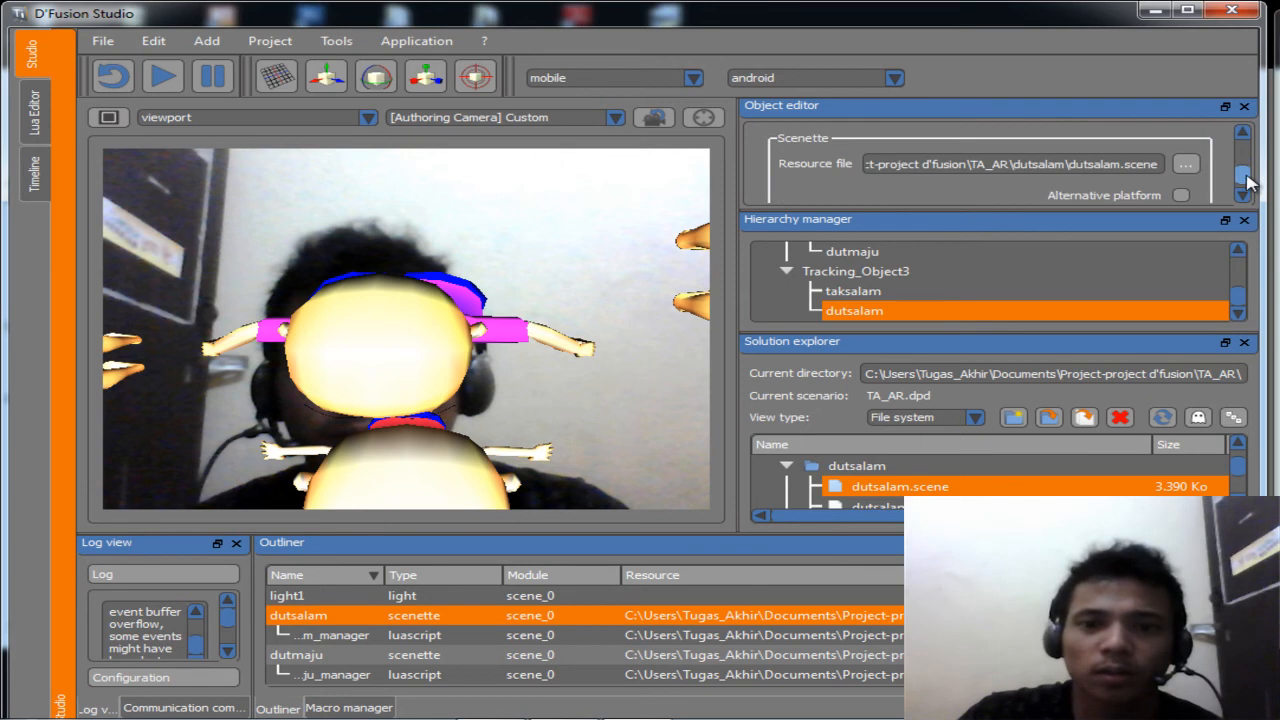
scroll(1245, 172, "down", 2)
left_click(1243, 133)
left_click(1243, 133)
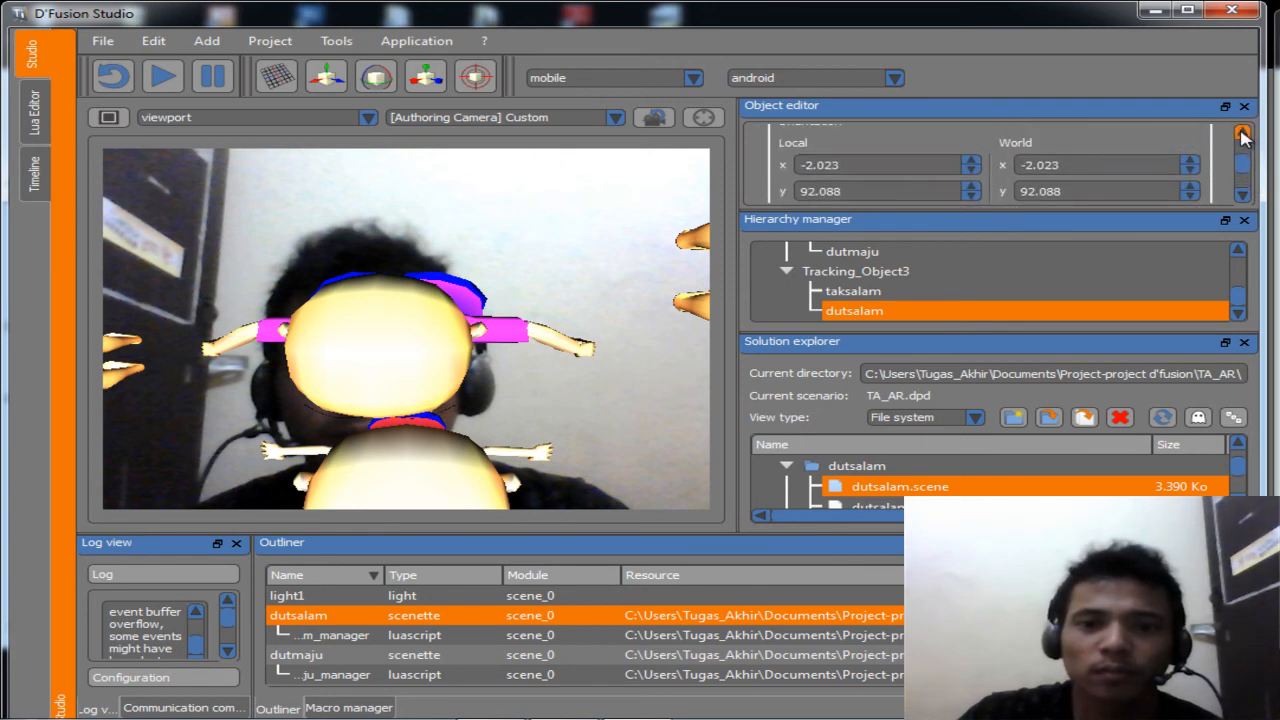
left_click(1240, 191)
left_click(1240, 191)
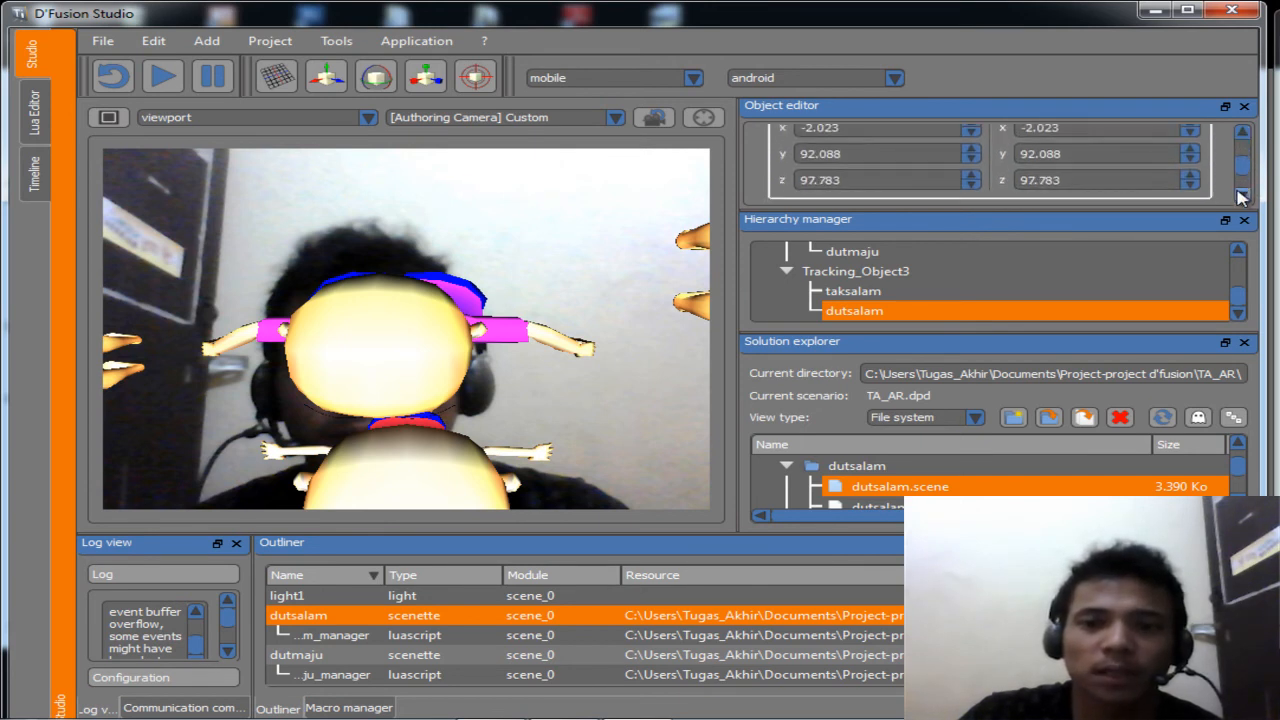
left_click(1240, 191)
left_click(1240, 191)
left_click(1240, 191)
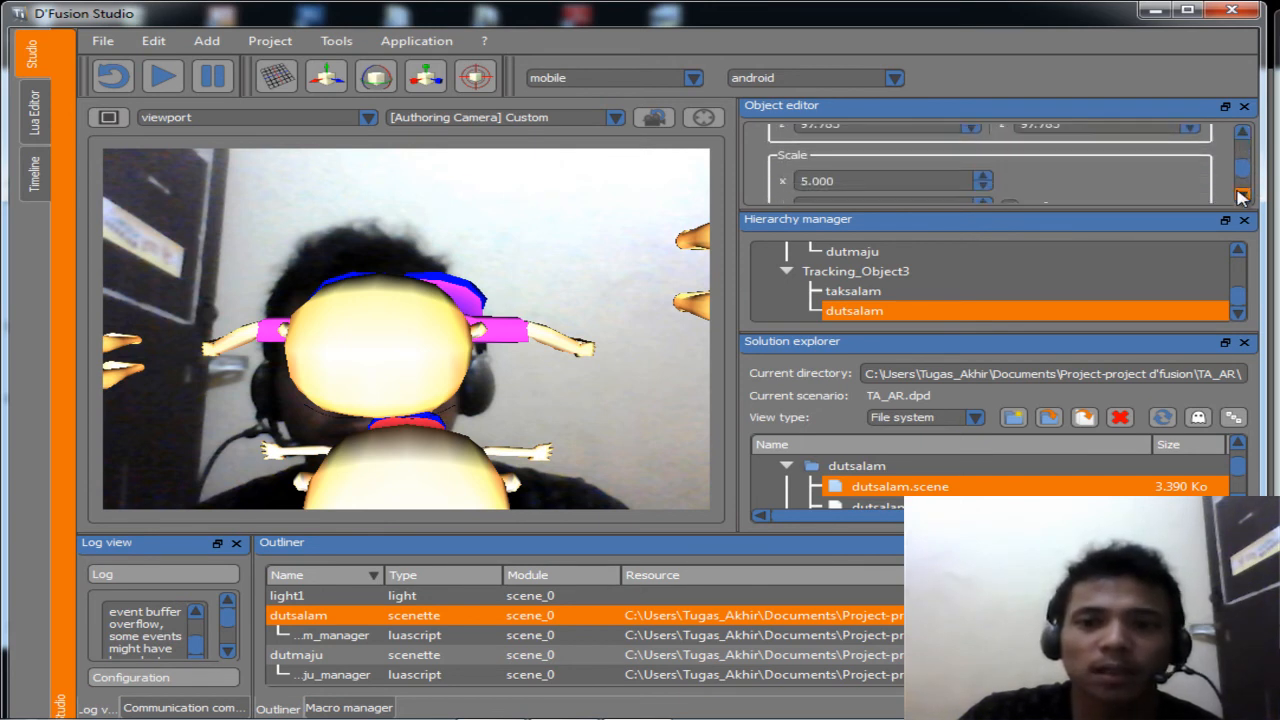
left_click(1243, 133)
left_click(1243, 133)
left_click(1243, 133)
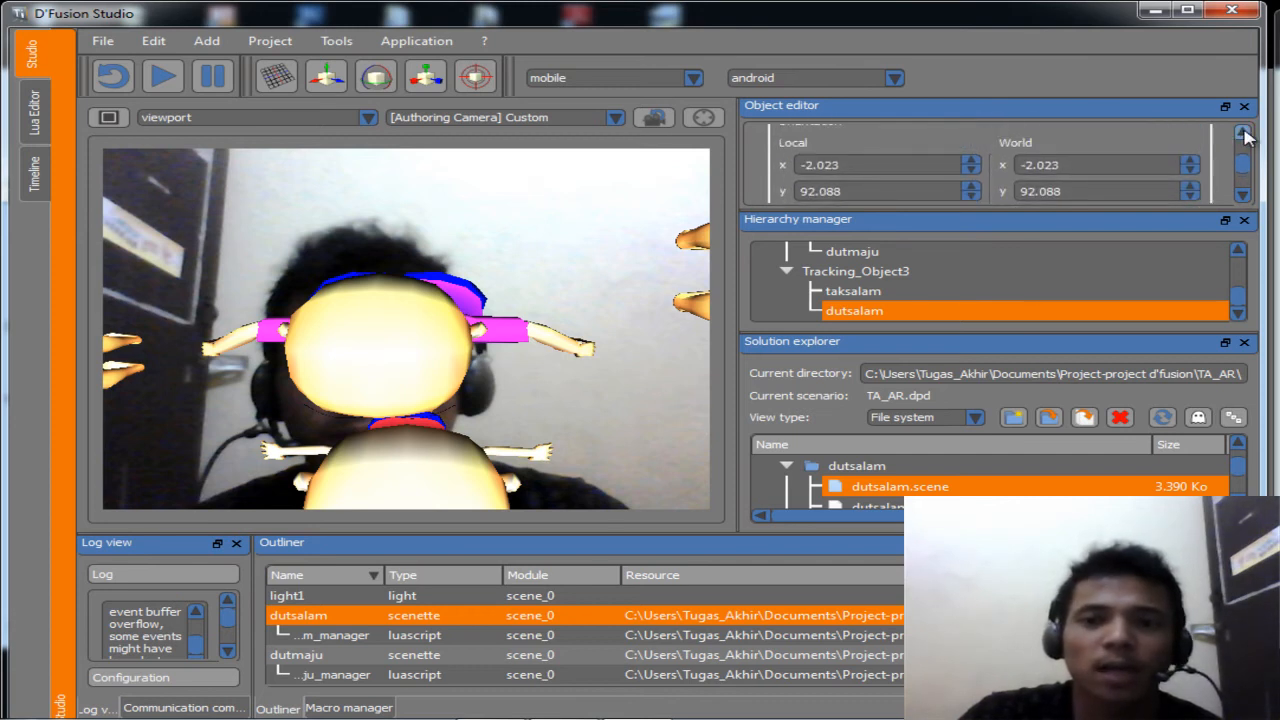
left_click(1243, 133)
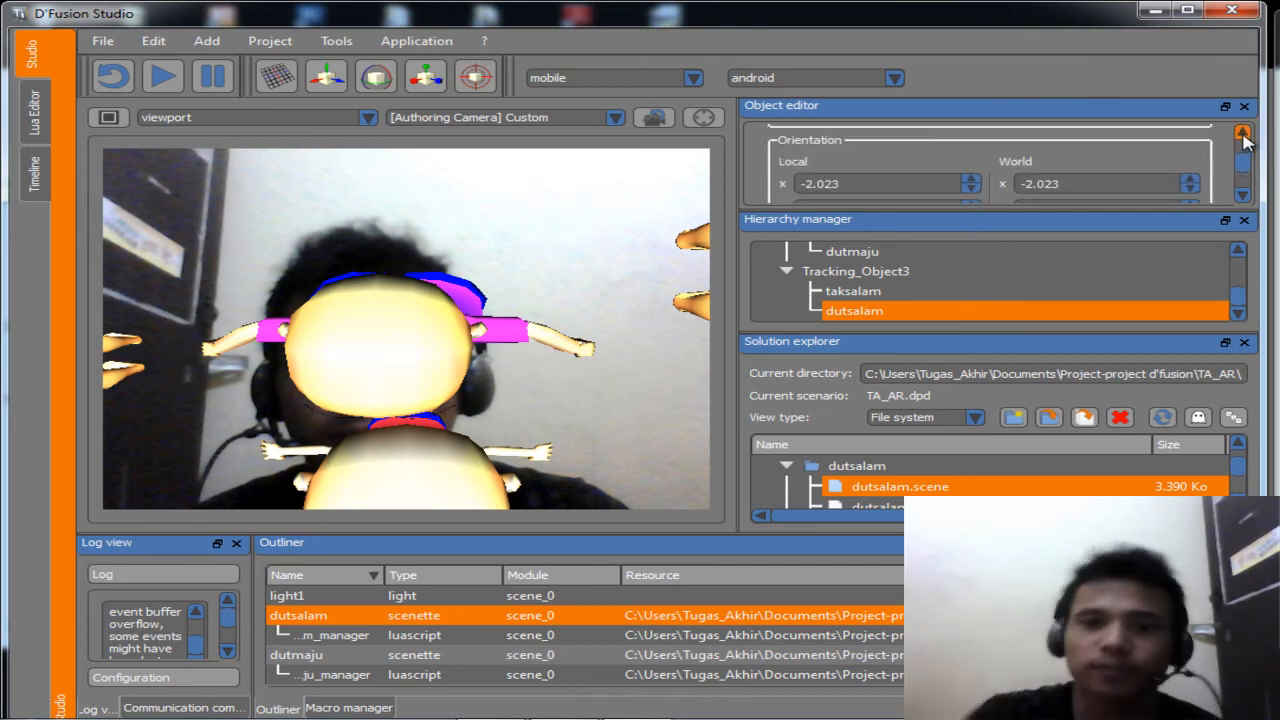
left_click(1243, 133)
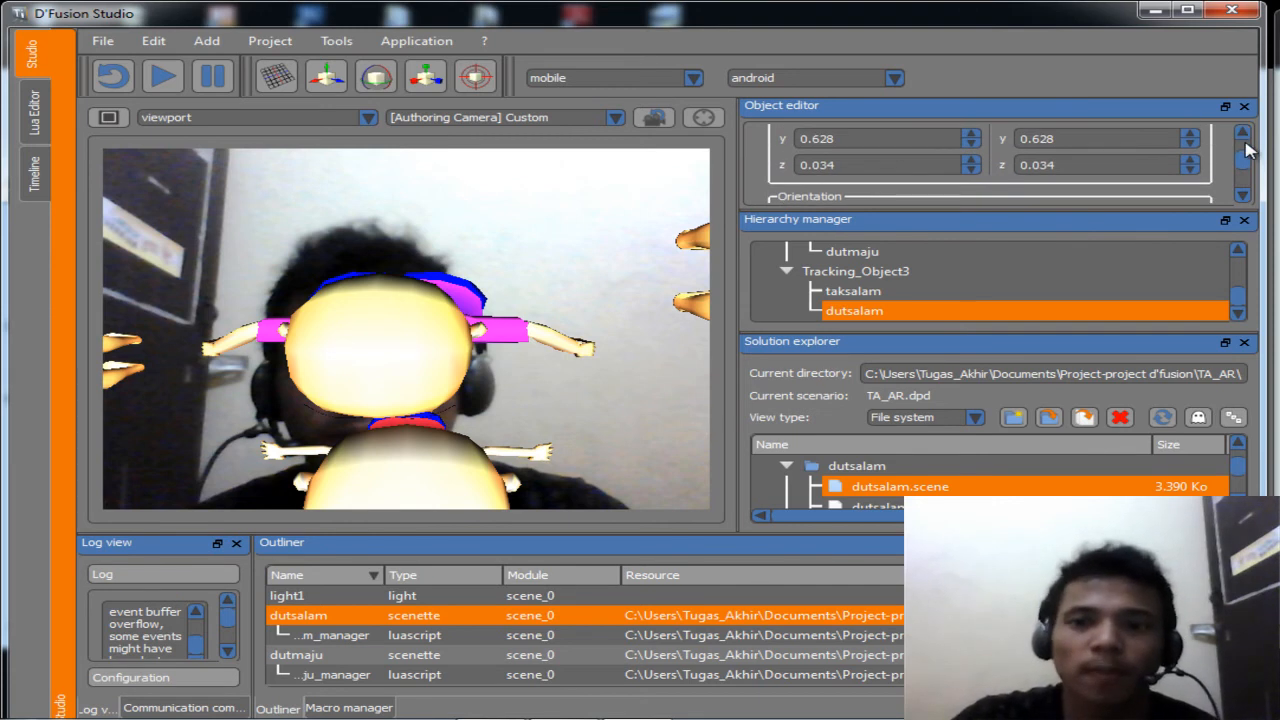
left_click(1243, 133)
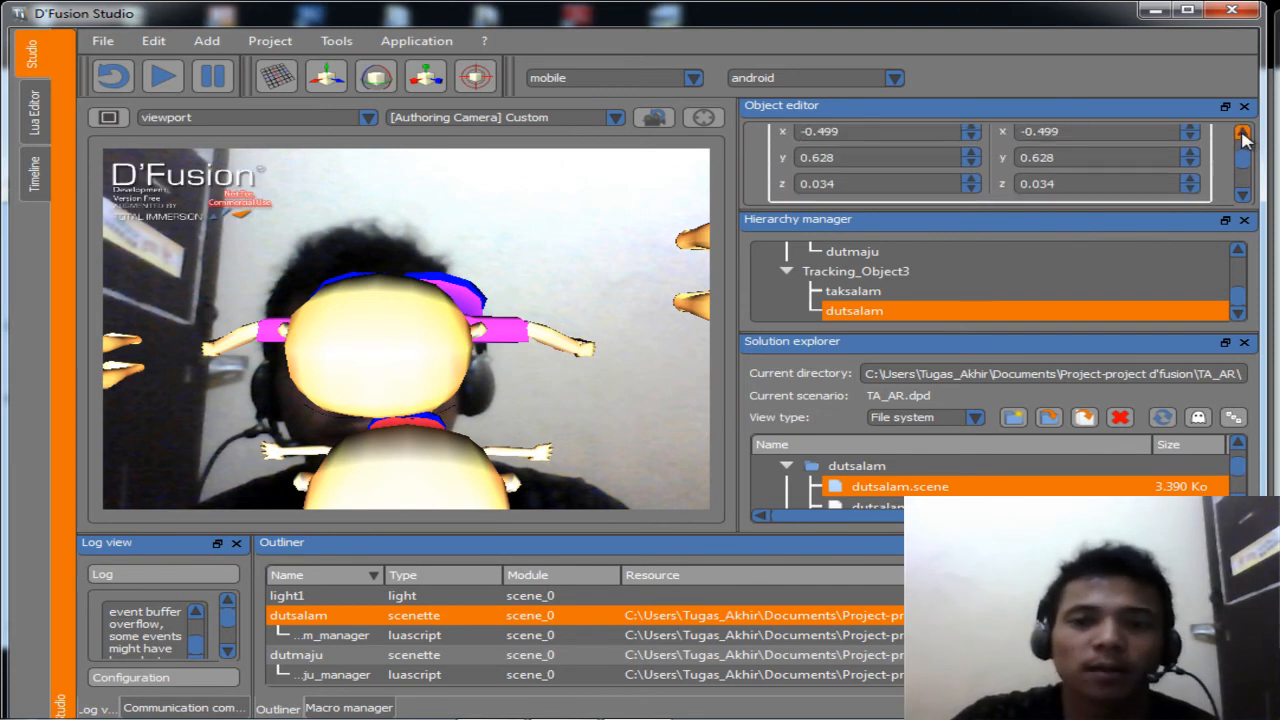
left_click(1243, 133)
left_click(1243, 133)
left_click(1243, 133)
left_click(1243, 133)
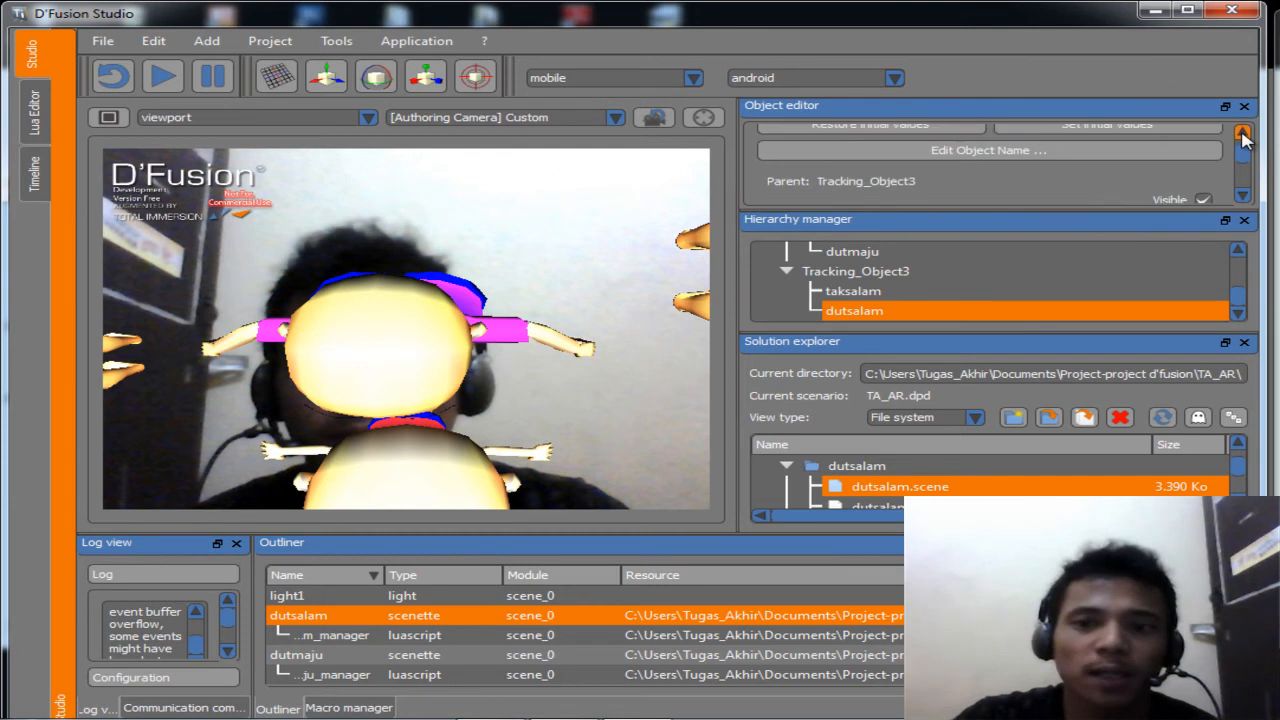
left_click(1243, 133)
left_click(1243, 133)
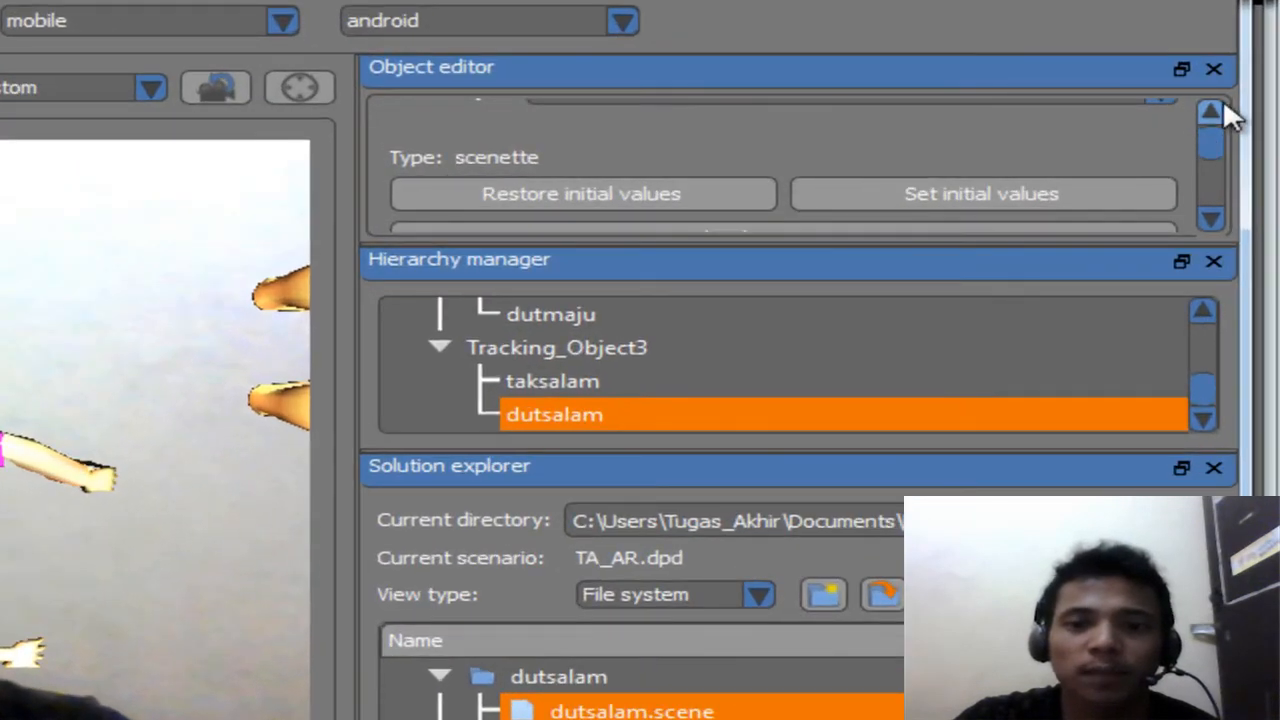
Switch the object editor from dutsalam to the dutmaju scenette.
left_click(1211, 113)
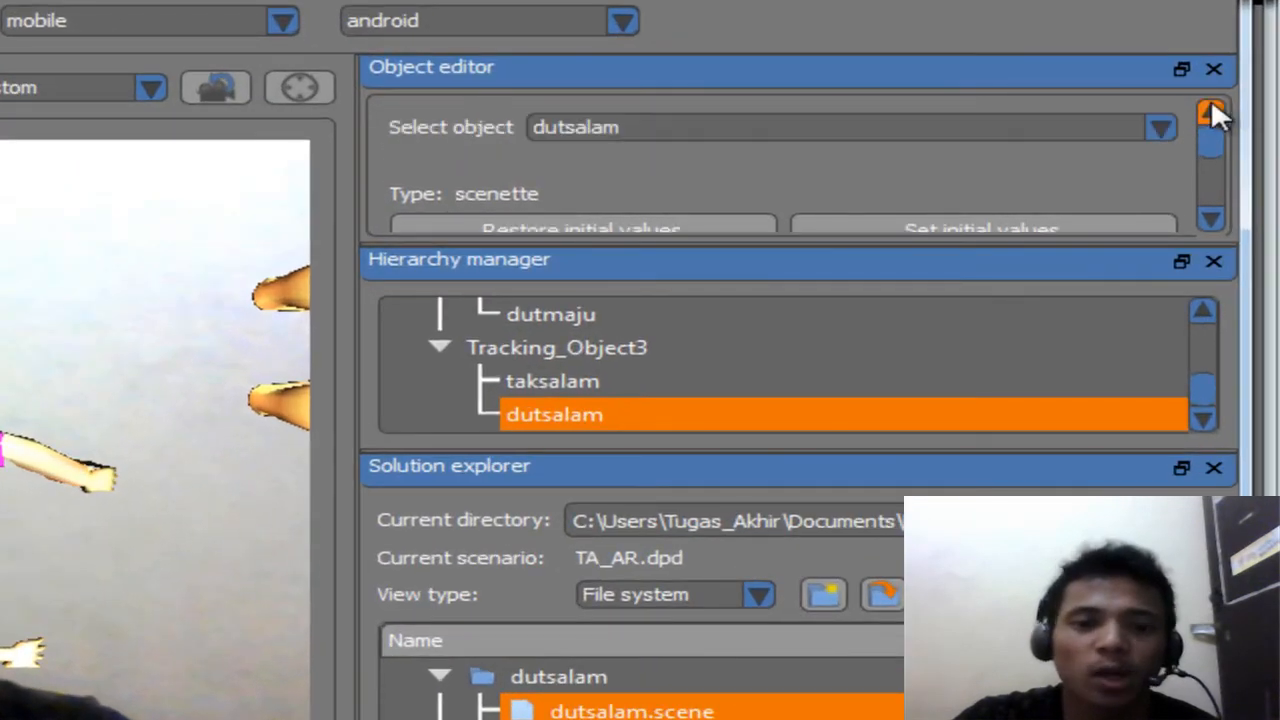
left_click(1159, 127)
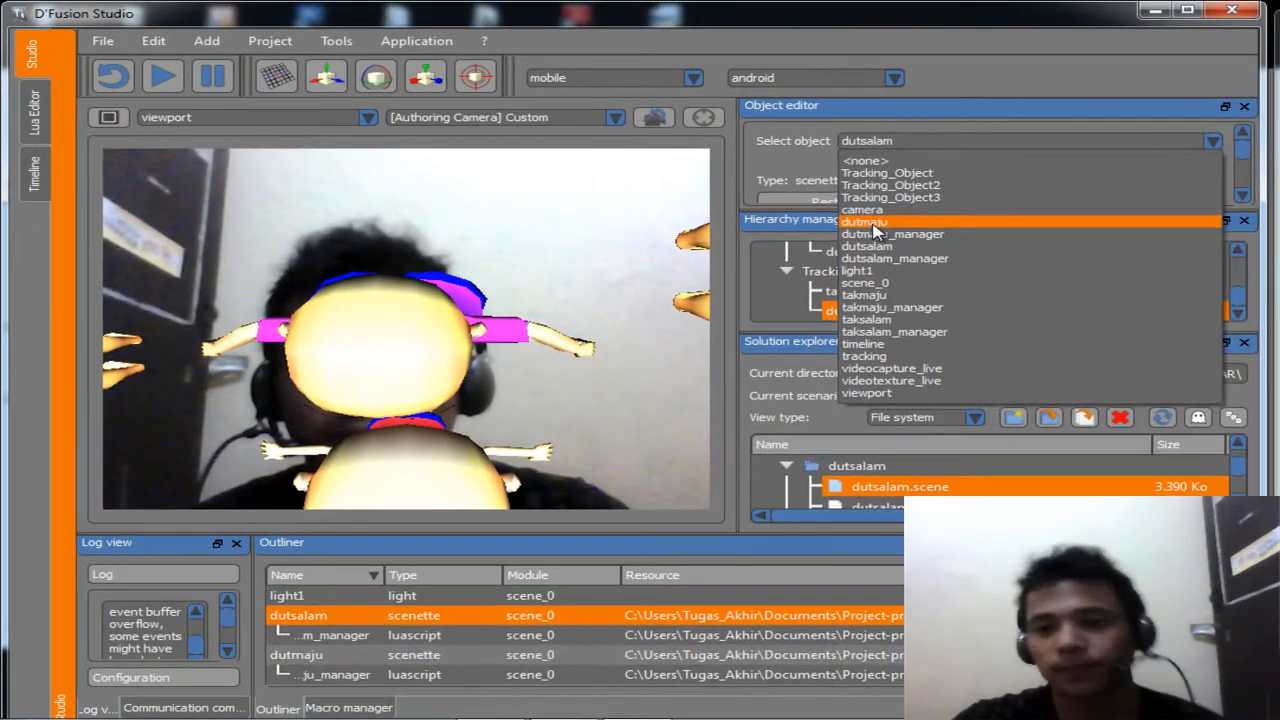
left_click(588, 265)
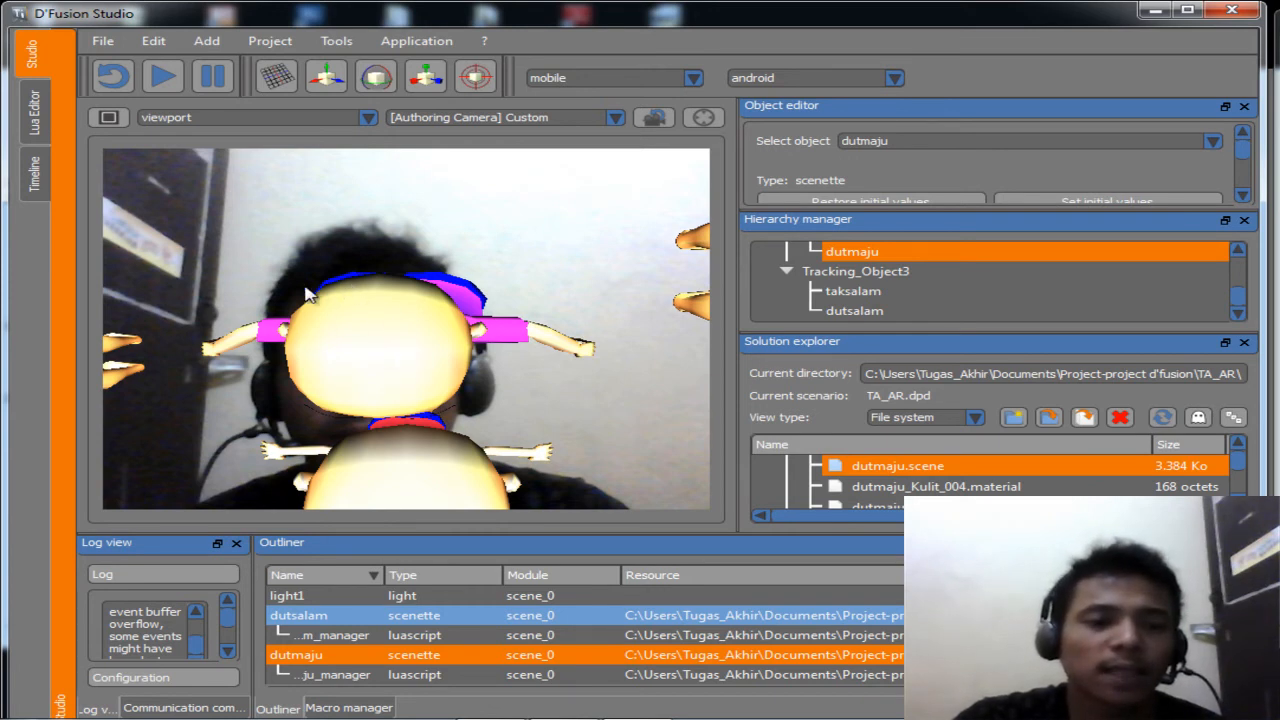
Open ar_manager.lua in the Lua Editor and review the animation code blocks for the four scenettes.
left_click(35, 128)
left_click(121, 72)
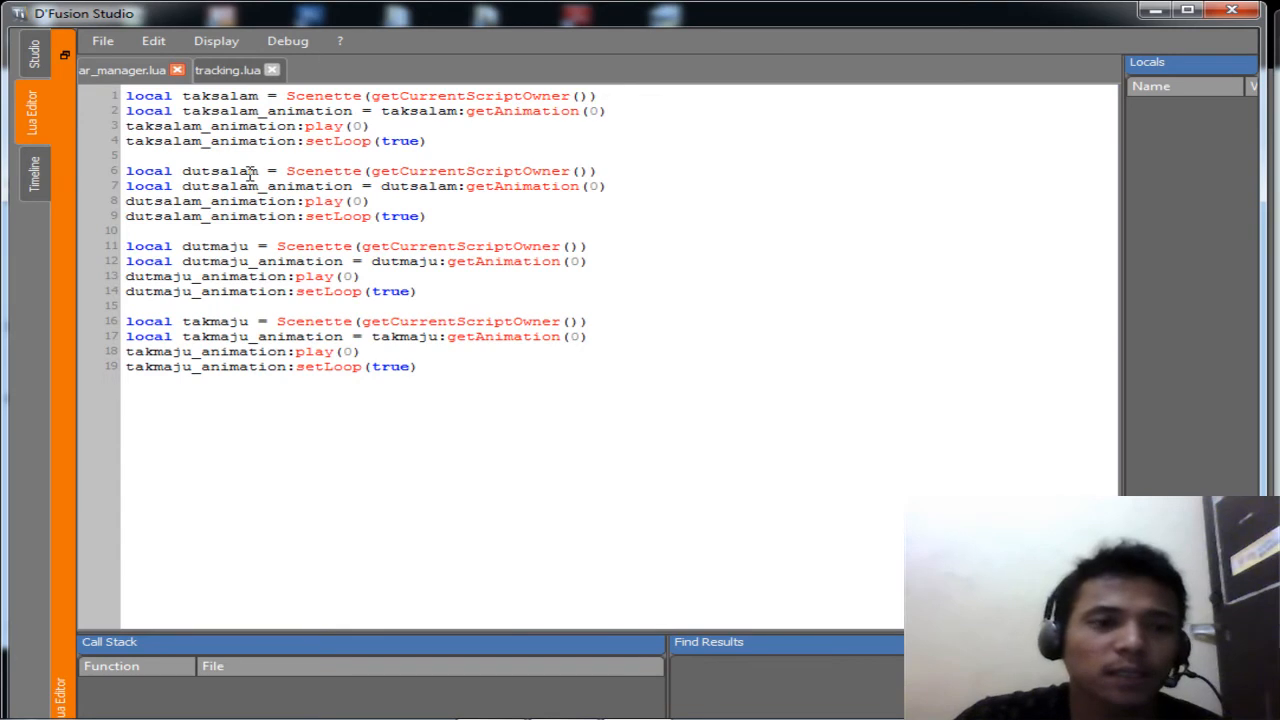
left_click_drag(471, 388, 115, 92)
left_click(441, 427)
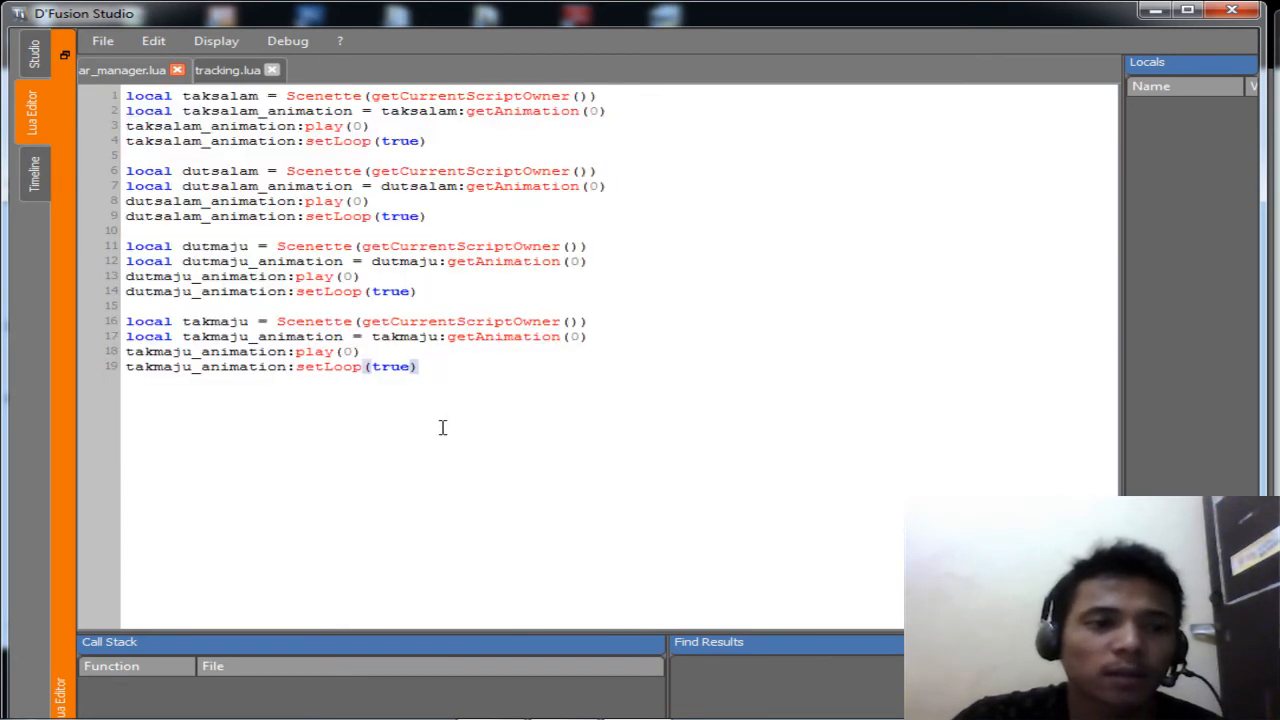
left_click_drag(520, 385, 72, 122)
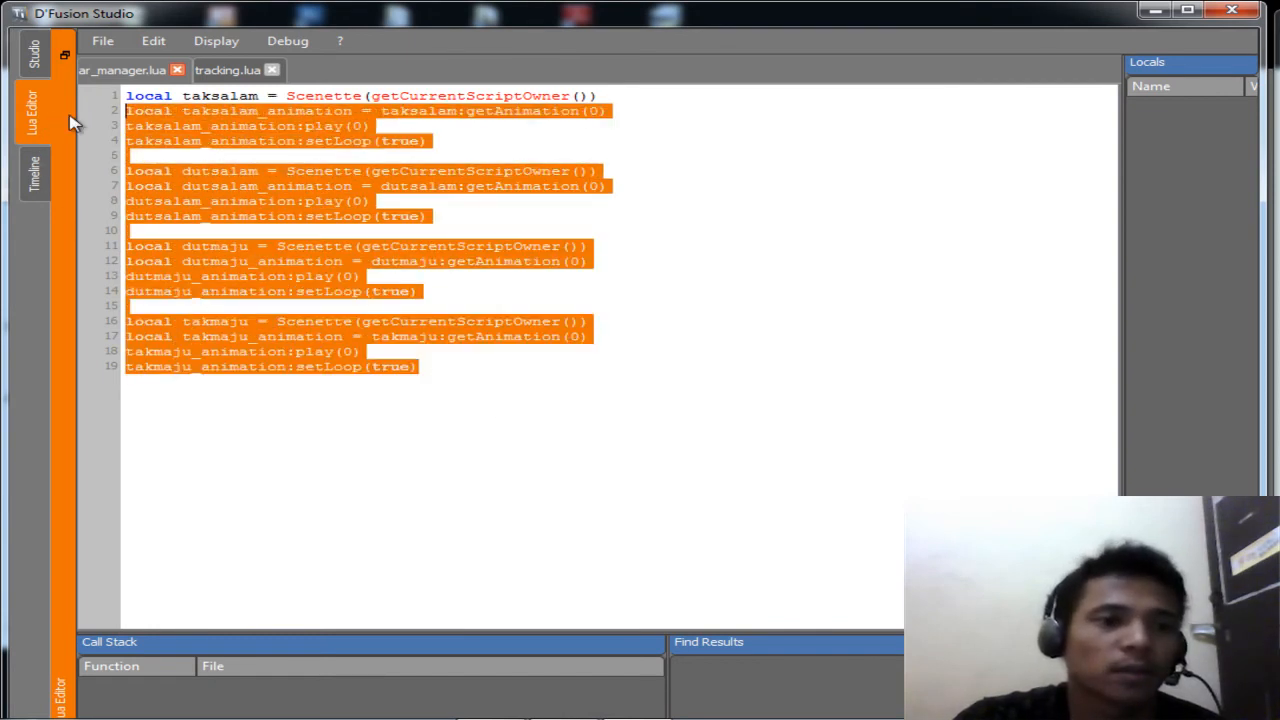
left_click(526, 147)
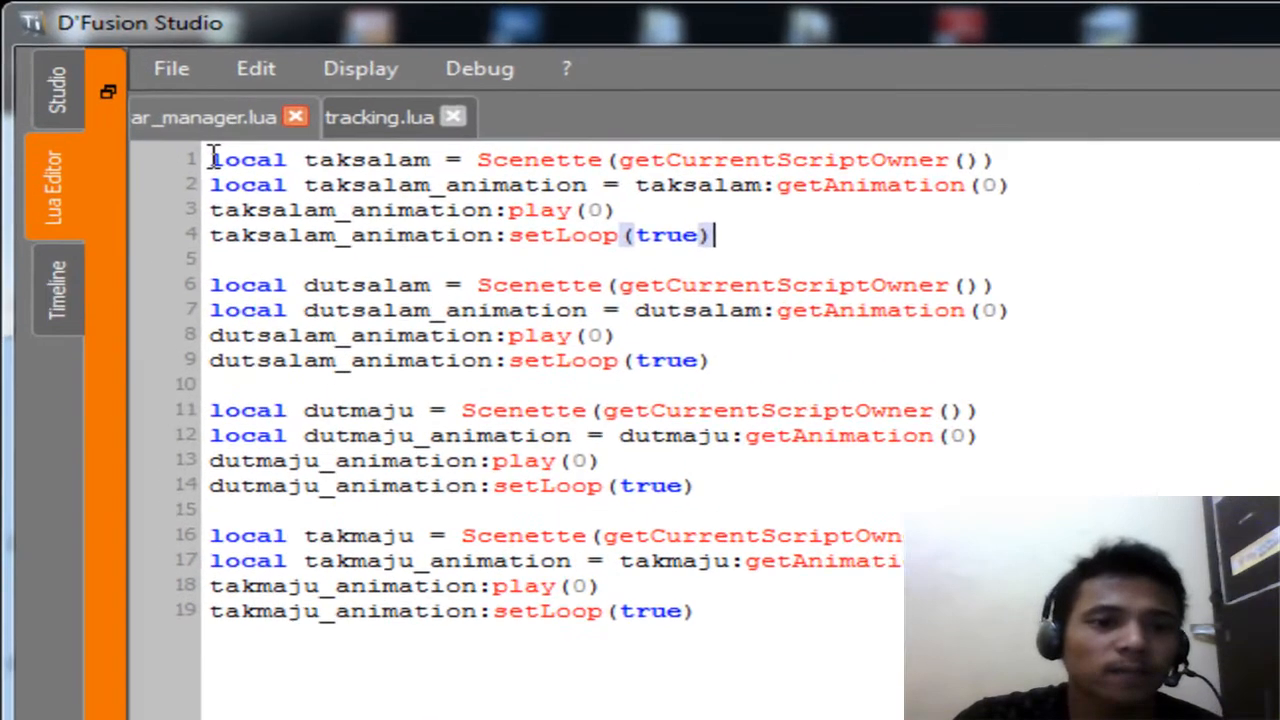
Examine the taksalam block's scenette declaration, play(0) and setLoop(true) lines, and return to the Studio workspace.
left_click_drag(124, 96, 223, 95)
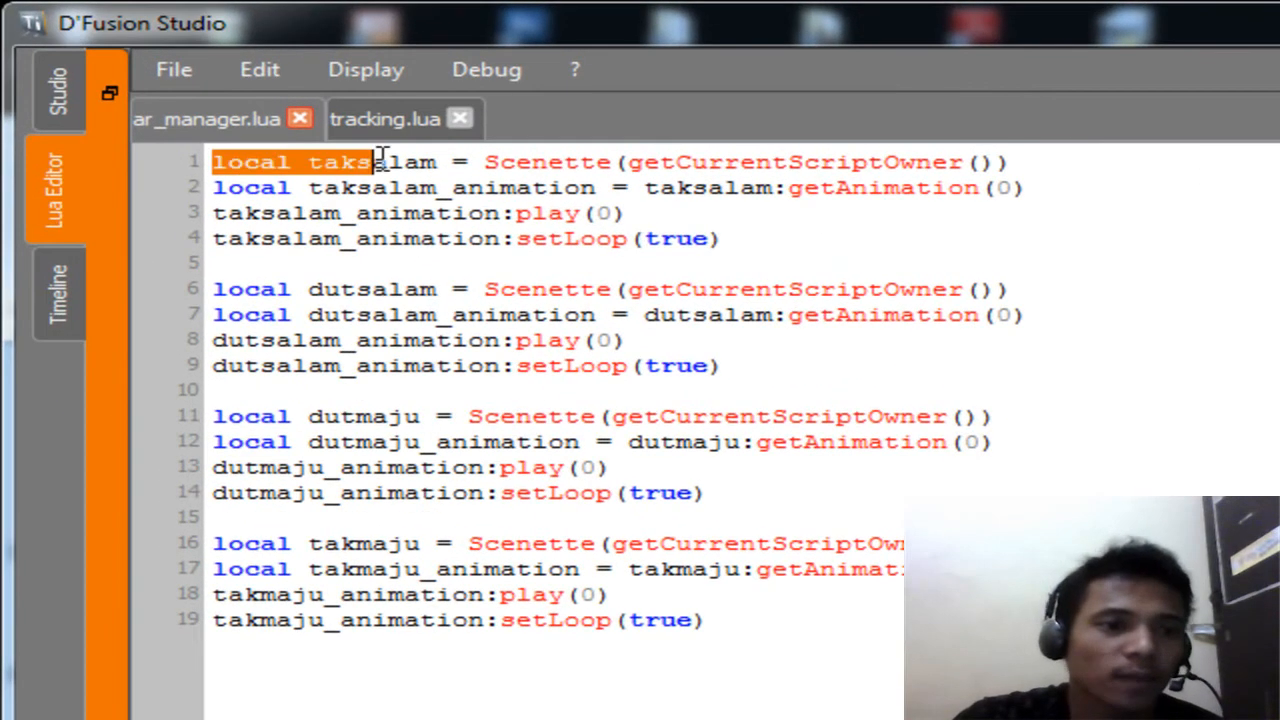
left_click(433, 162)
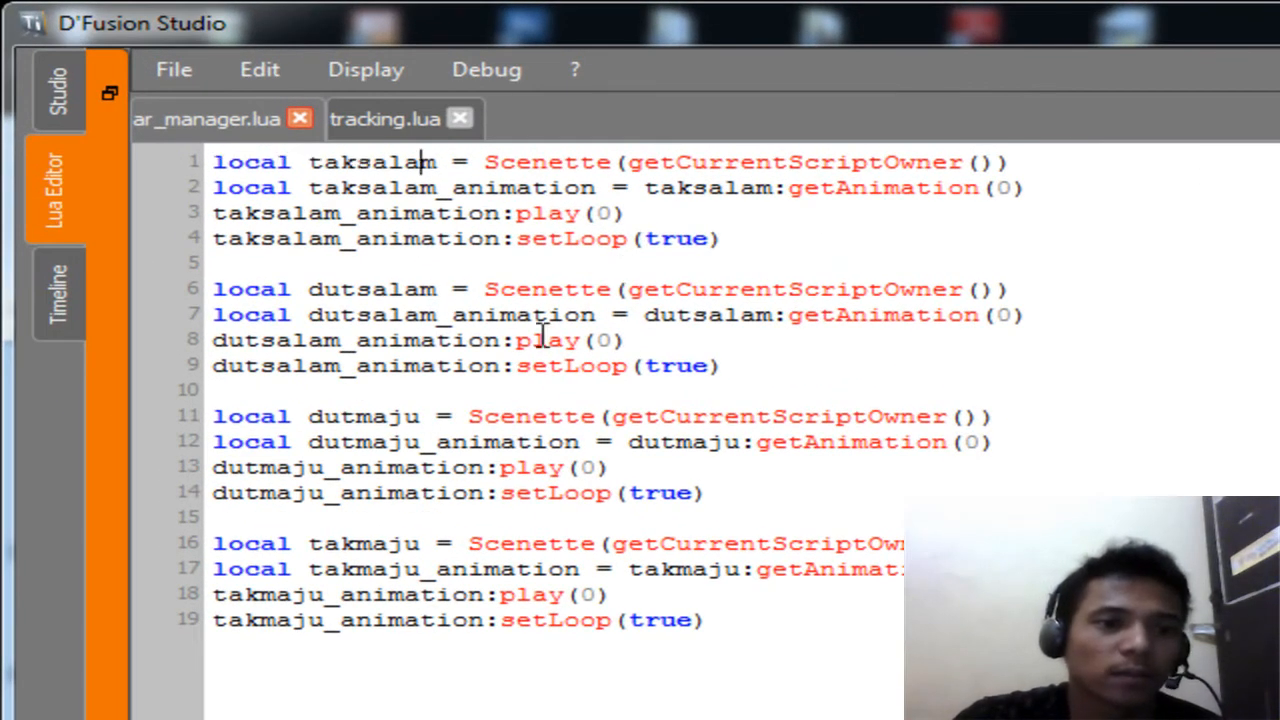
left_click_drag(213, 213, 517, 192)
left_click(670, 215)
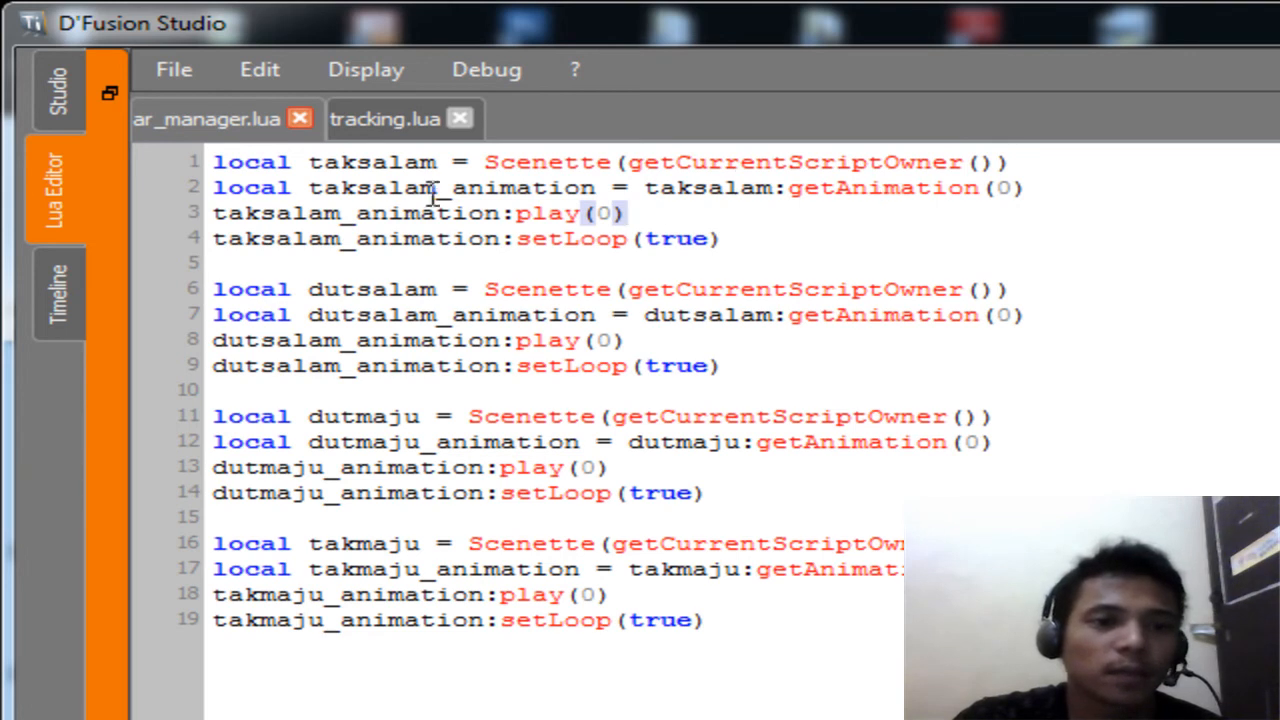
left_click_drag(215, 240, 664, 240)
left_click(783, 240)
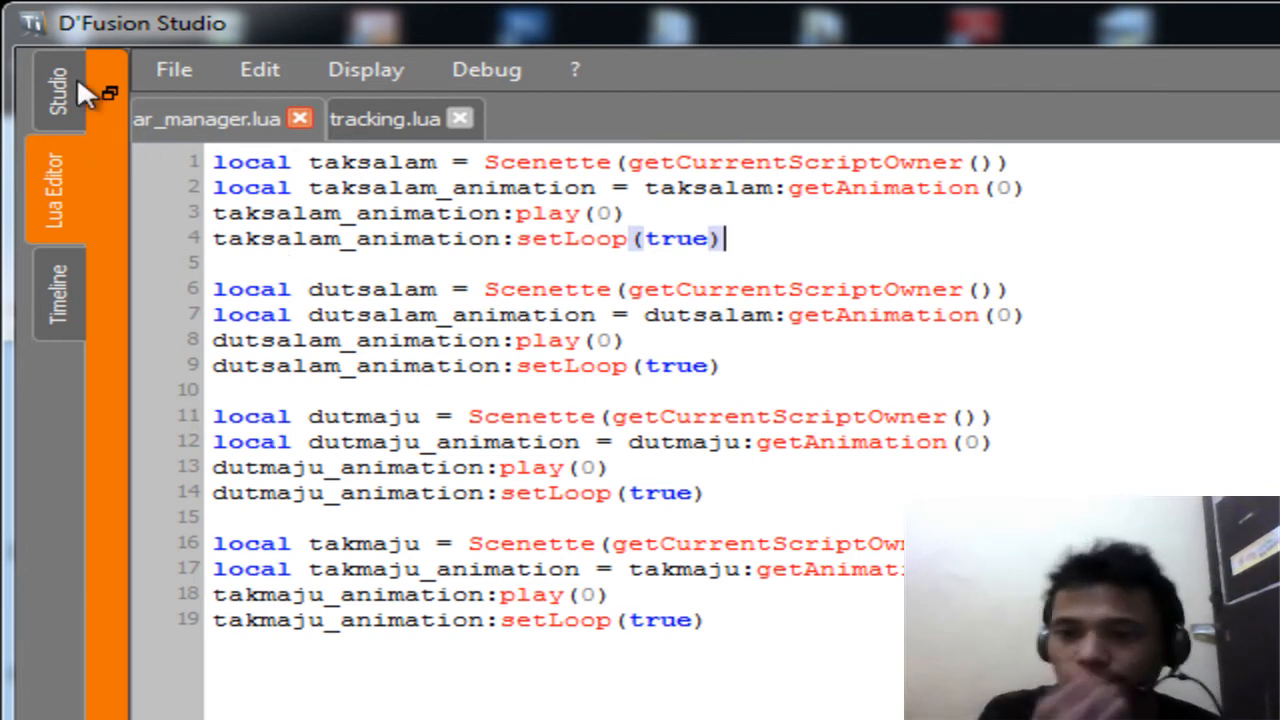
left_click(59, 94)
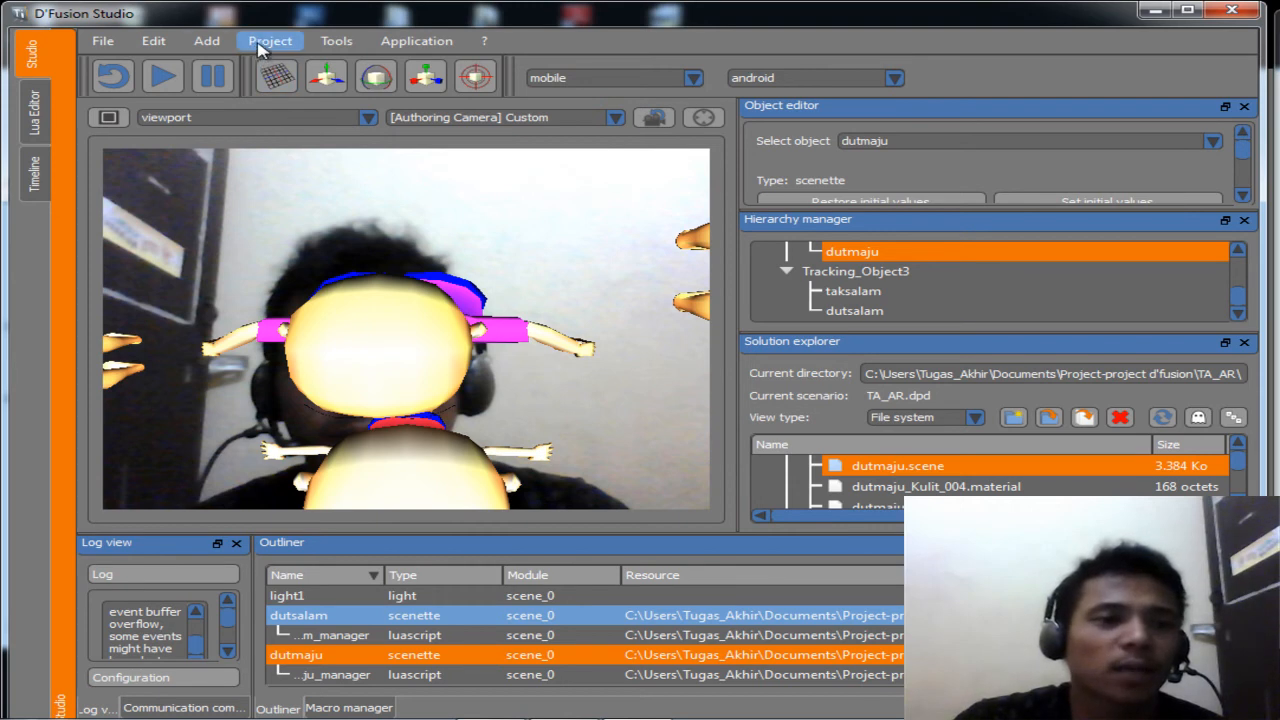
left_click(205, 43)
mouse_move(250, 140)
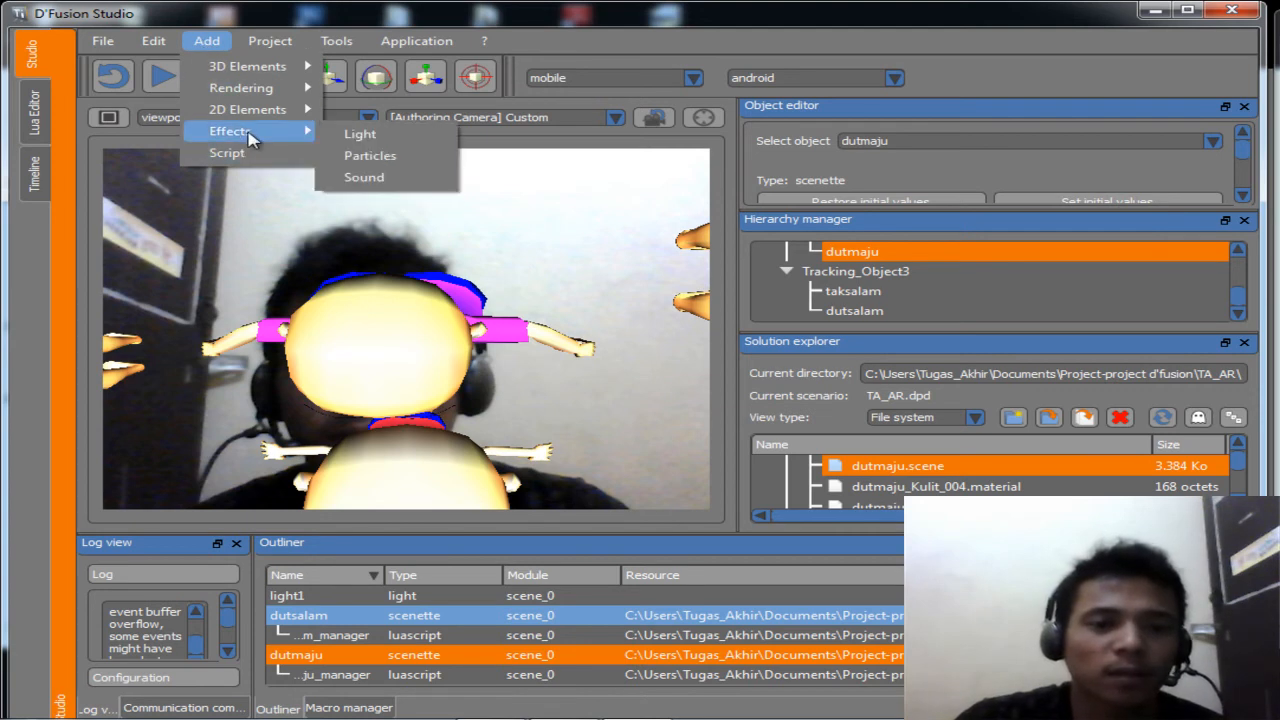
left_click(390, 137)
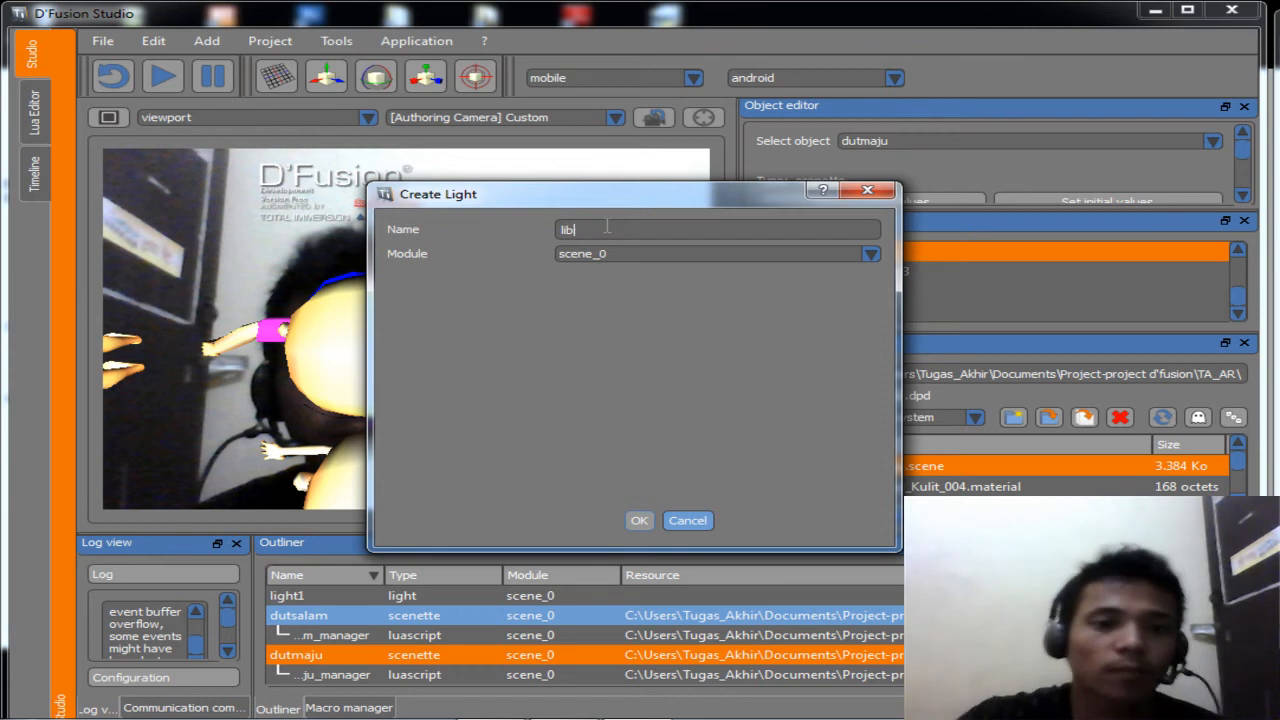
type("i")
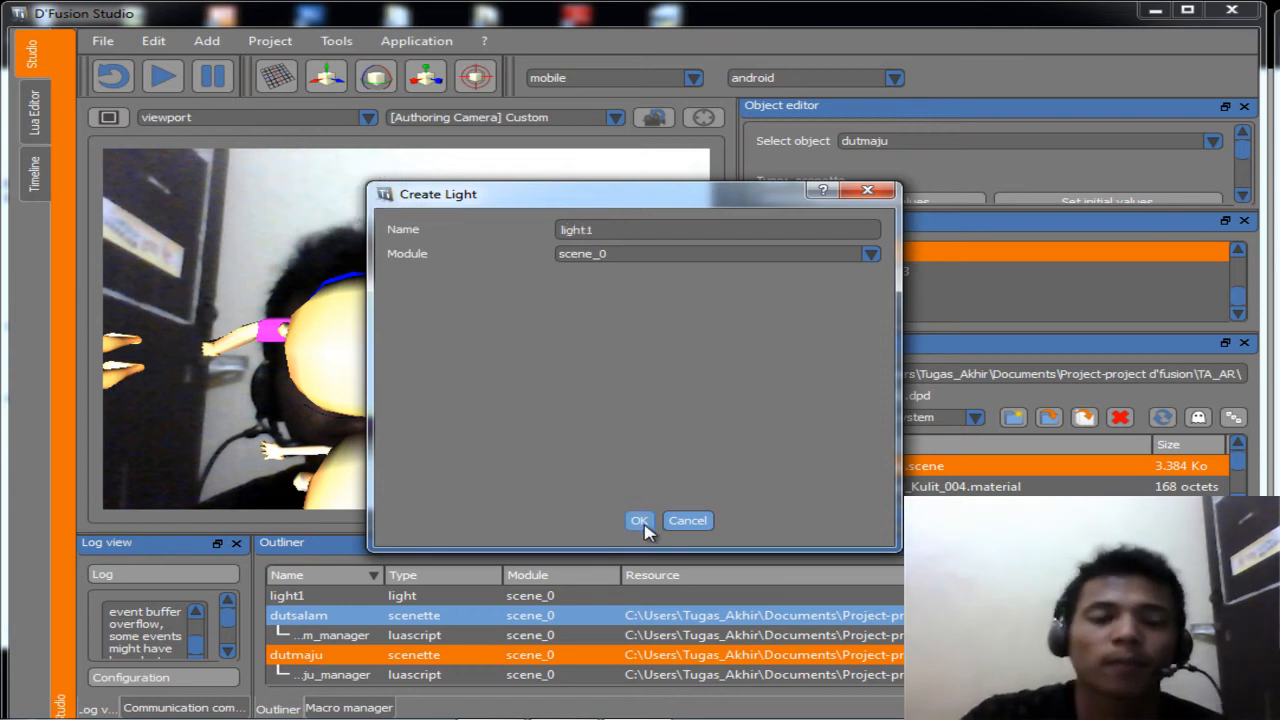
left_click(893, 192)
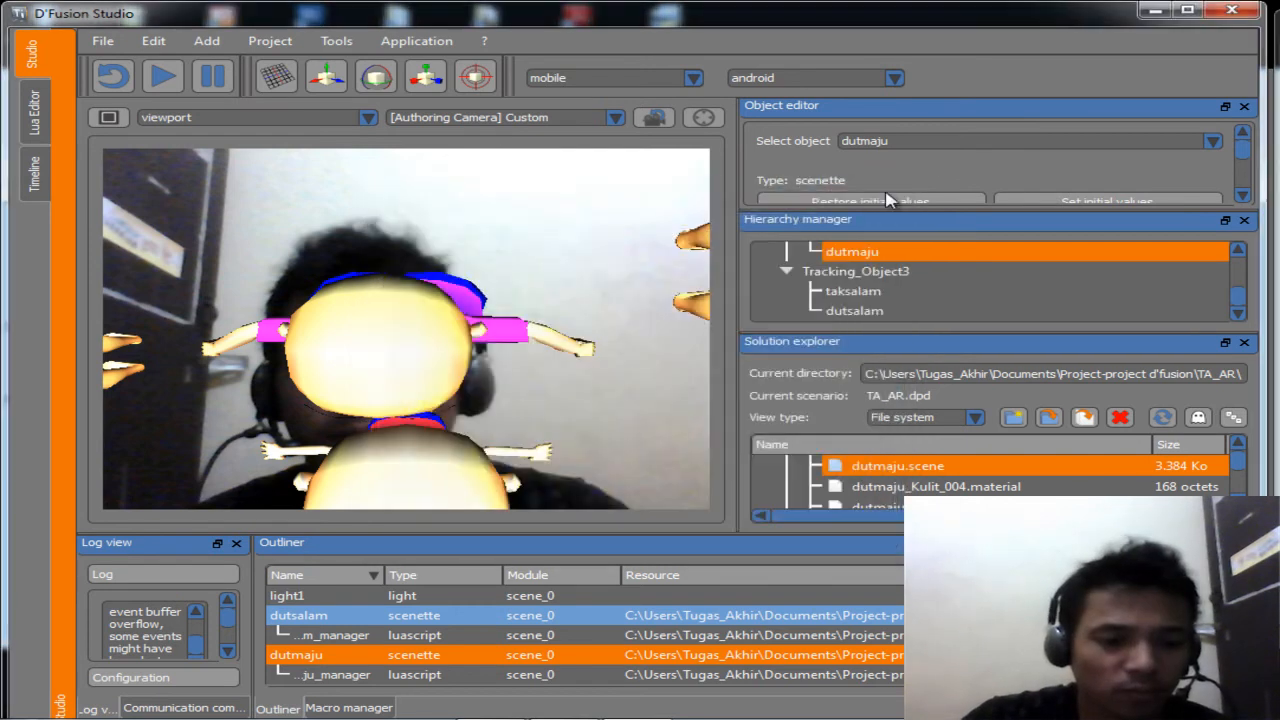
Select light1 in the object list and examine its light type, colour and scale settings in the object editor.
left_click(335, 674)
scroll(335, 670, "down", 2)
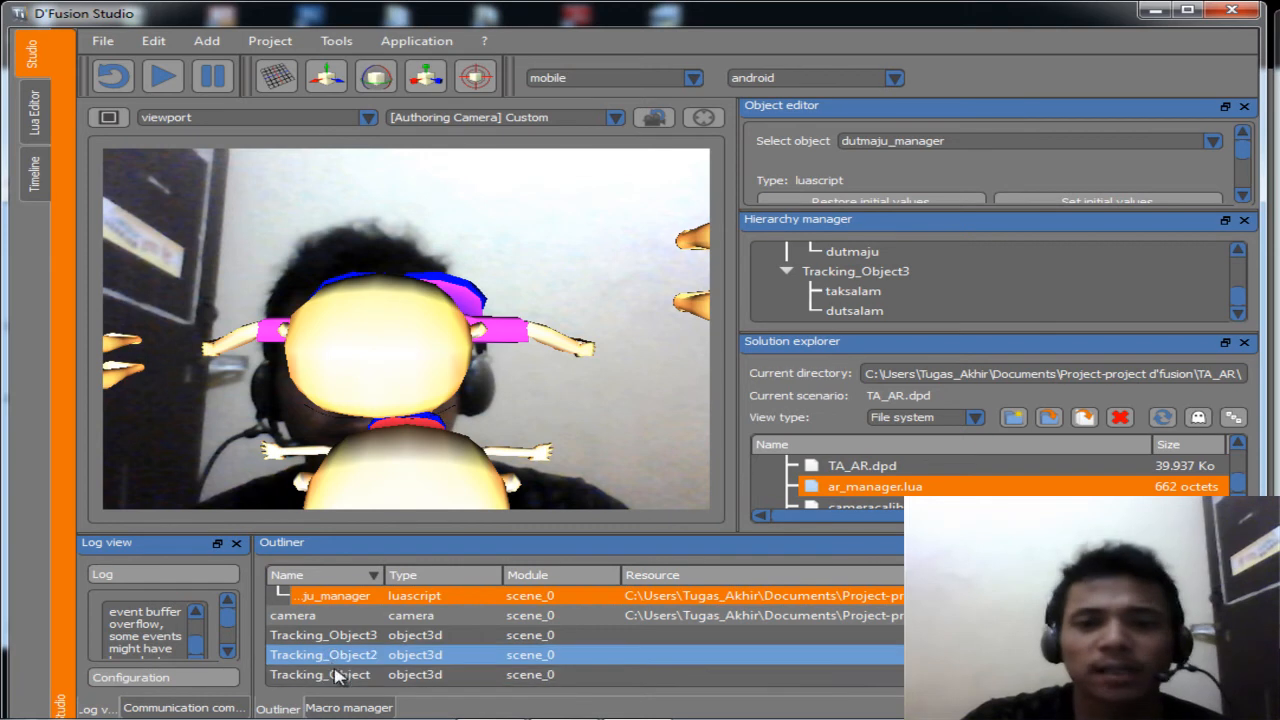
scroll(340, 676, "down", 3)
left_click(300, 636)
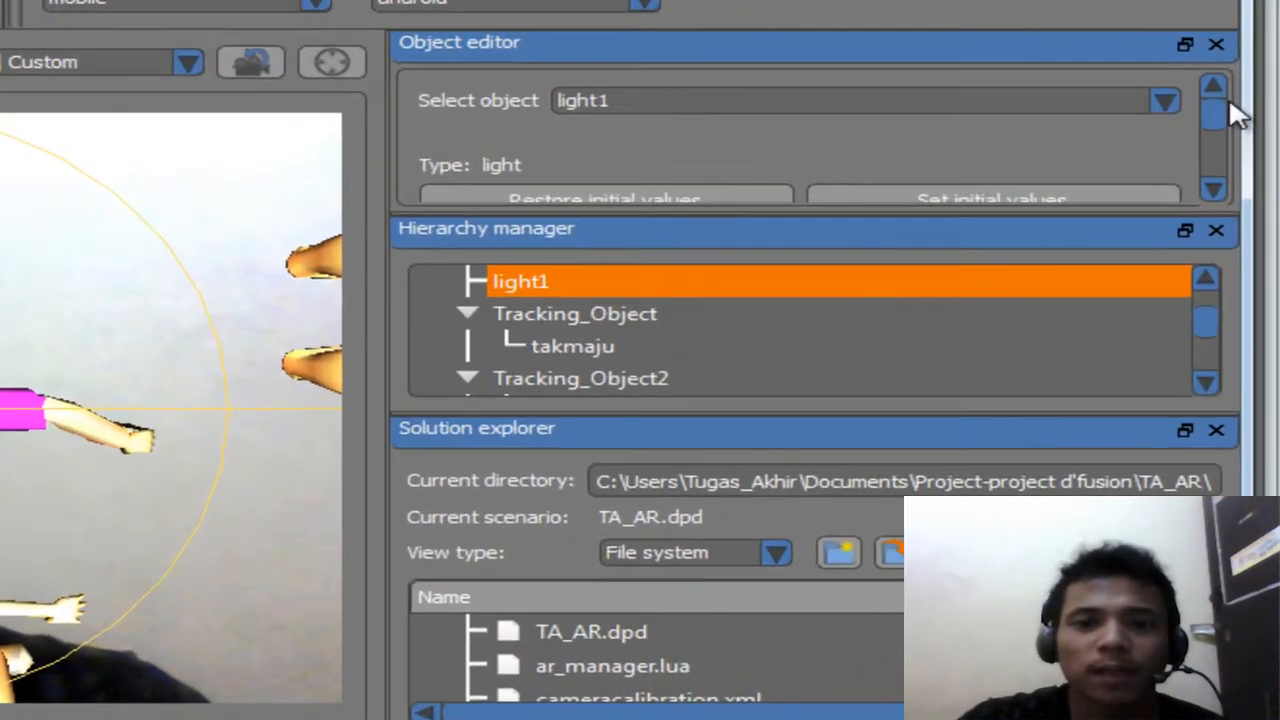
left_click_drag(1242, 143, 1242, 145)
left_click_drag(1211, 105, 1217, 135)
left_click(1215, 82)
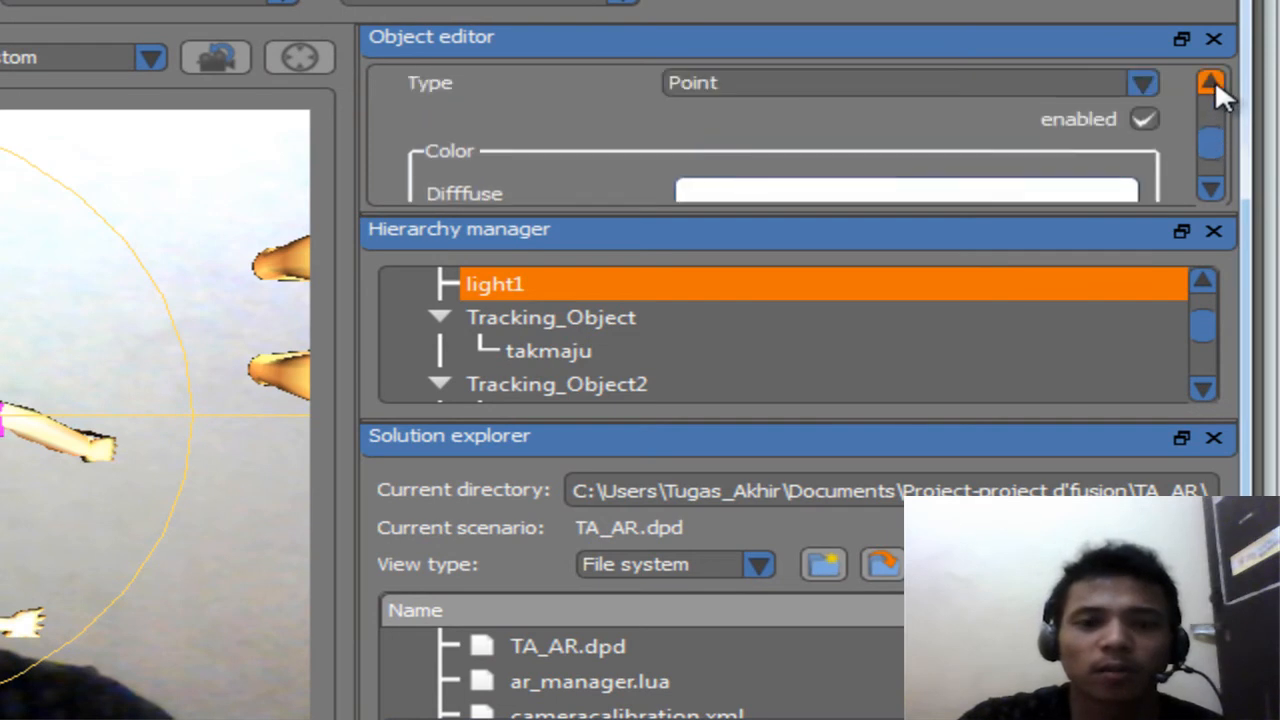
left_click(1212, 82)
left_click(1212, 82)
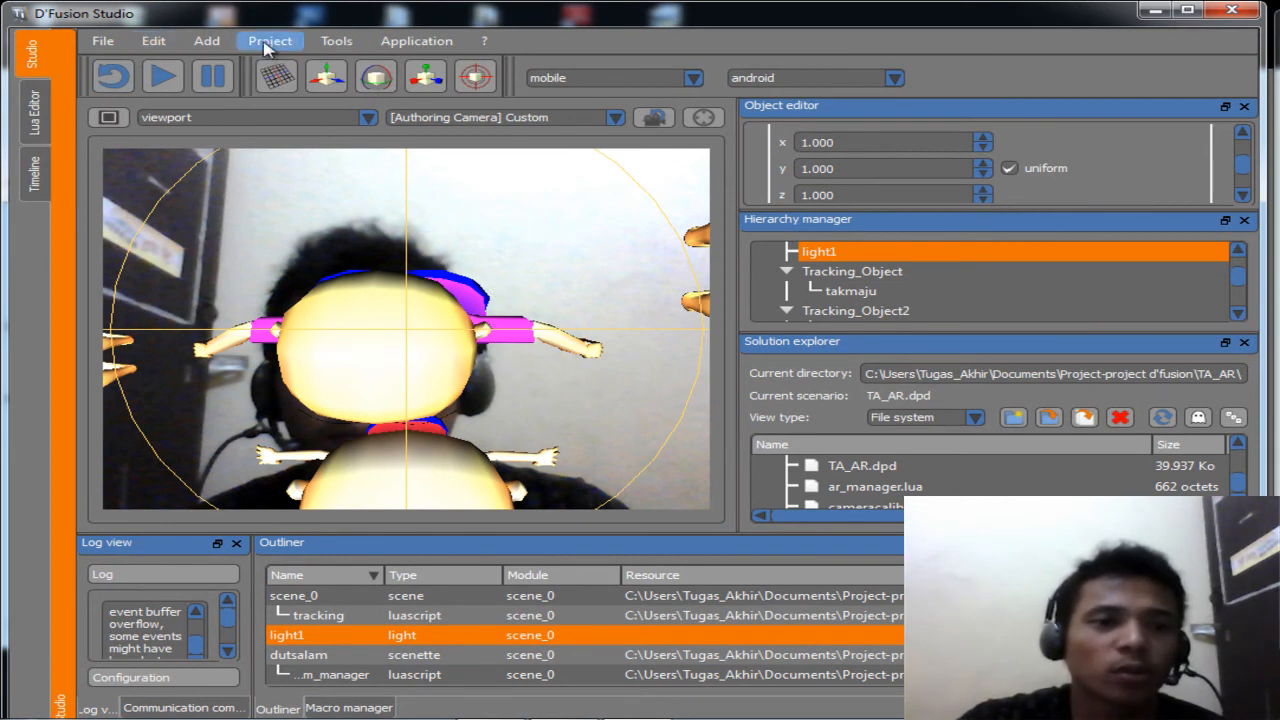
Open the Computer Vision tool and create a new plane tracking target in the Scenario Manager.
left_click(337, 41)
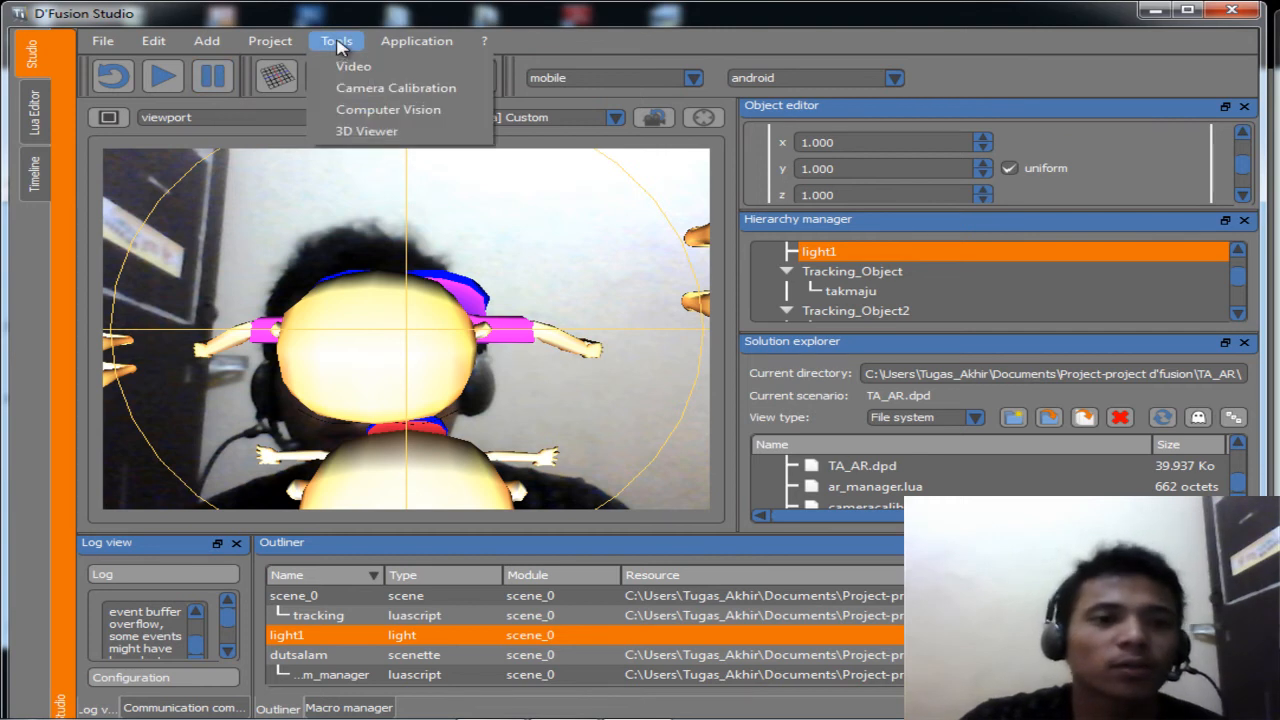
left_click(320, 616)
left_click(337, 41)
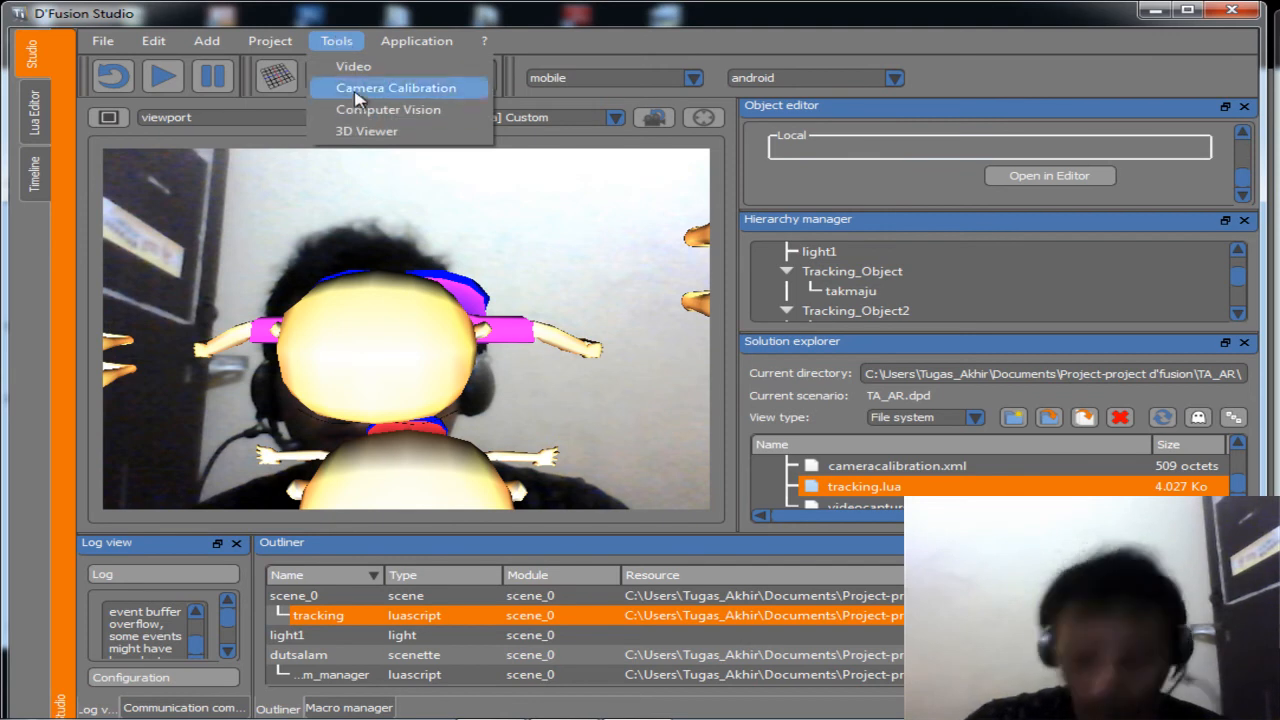
left_click(388, 110)
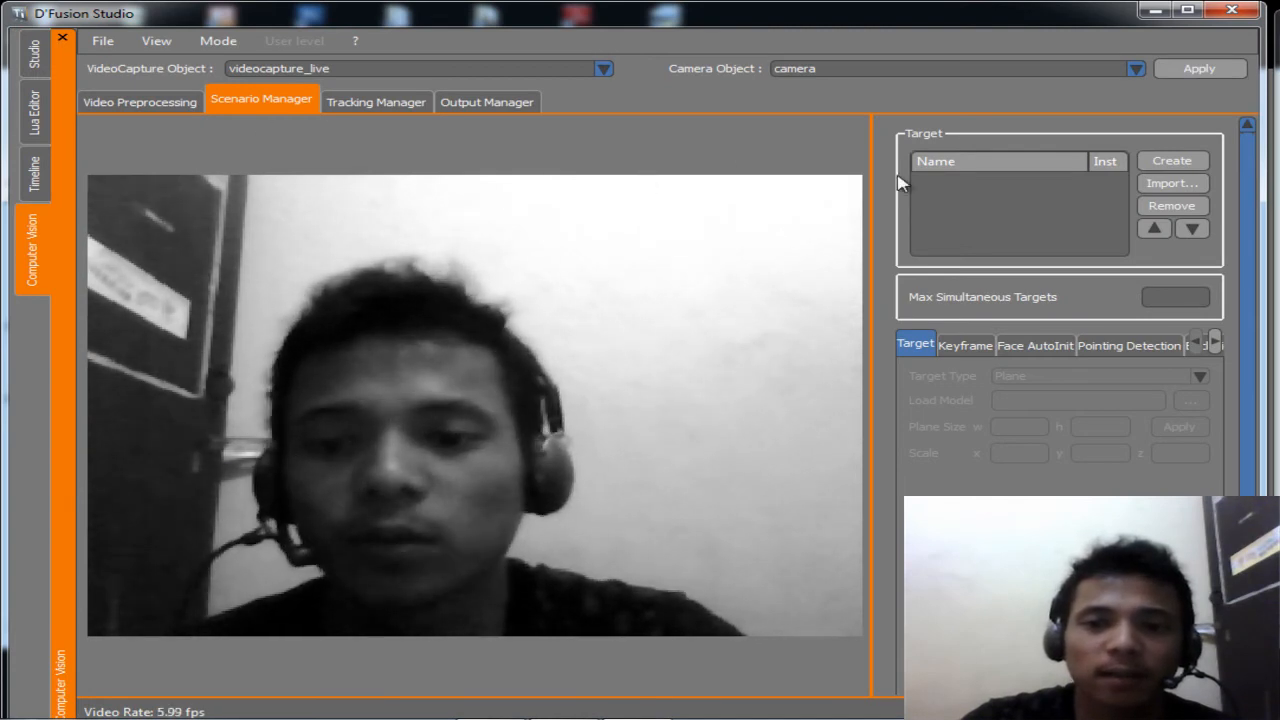
left_click(1186, 164)
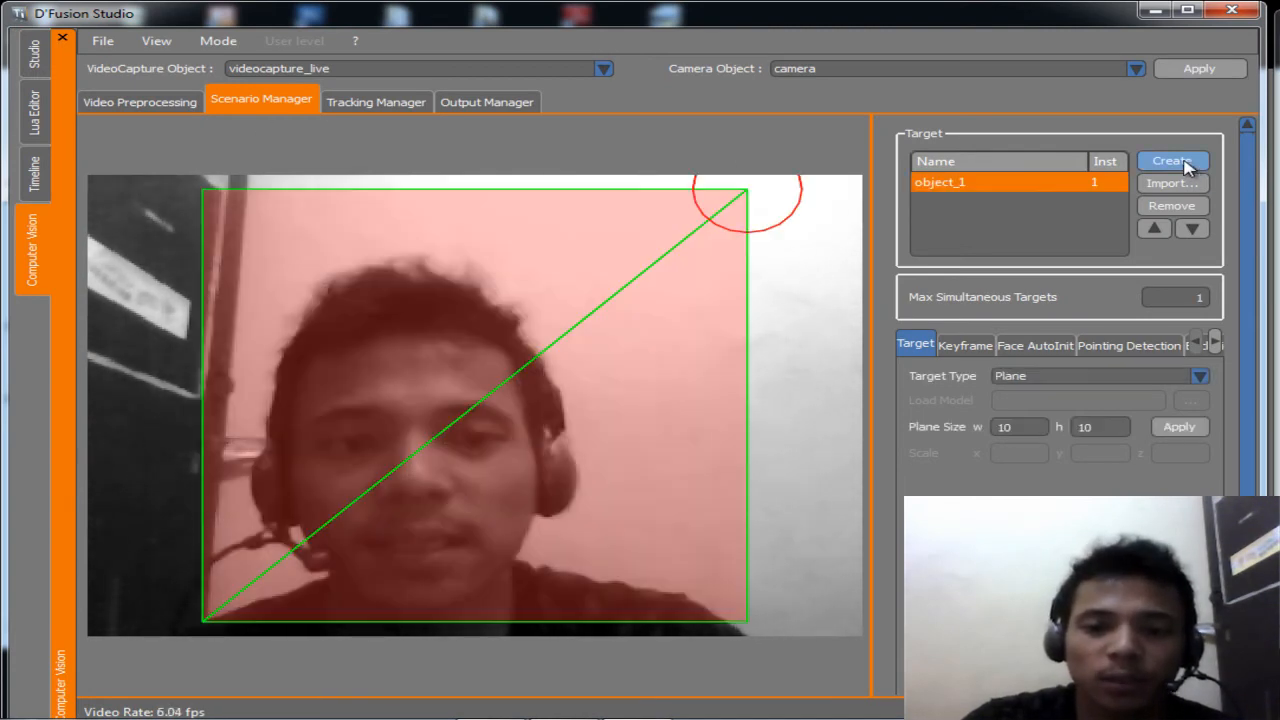
Set the new target's plane size to width 5 and height 5 and apply it.
double_click(1020, 428)
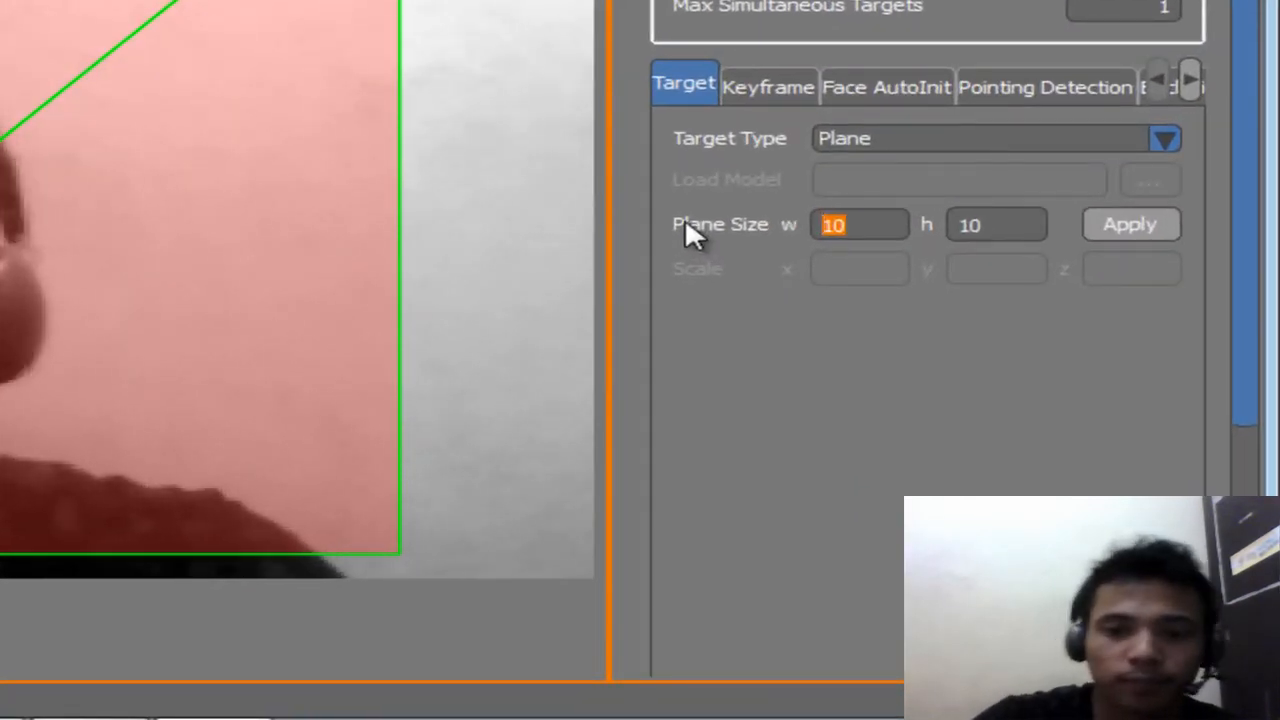
type("6")
double_click(1006, 222)
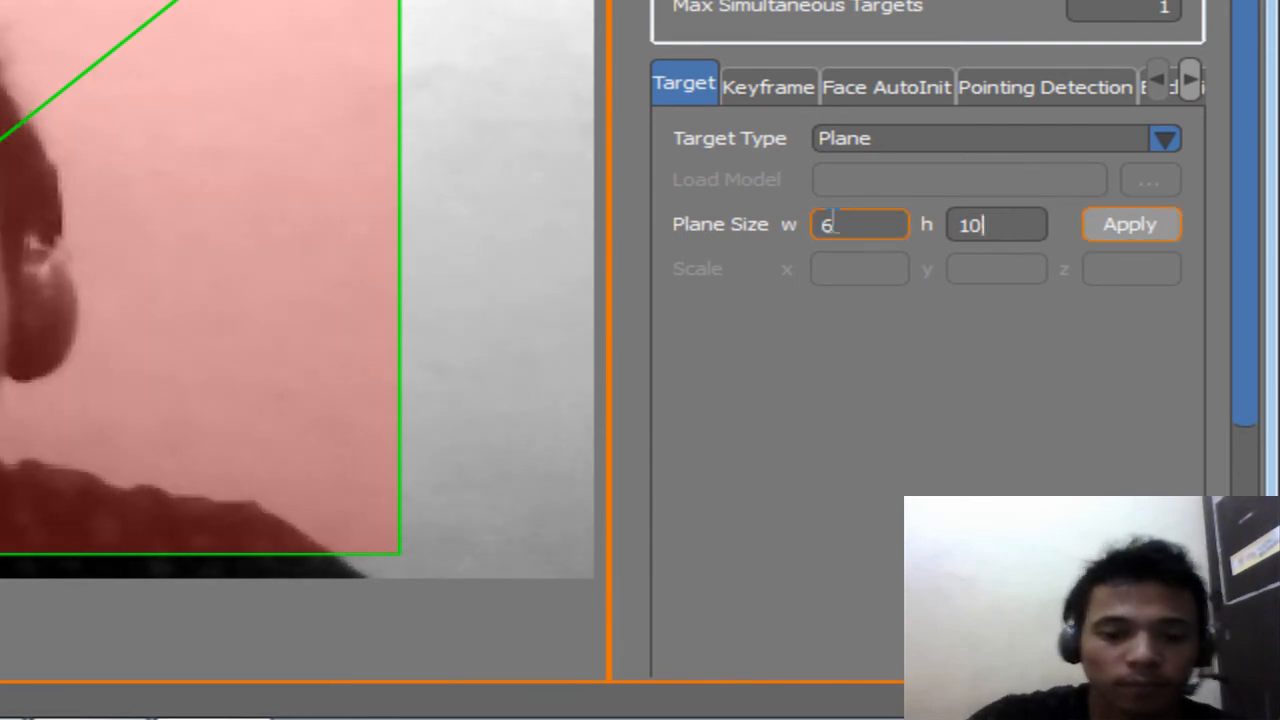
type("5")
double_click(868, 222)
type("5")
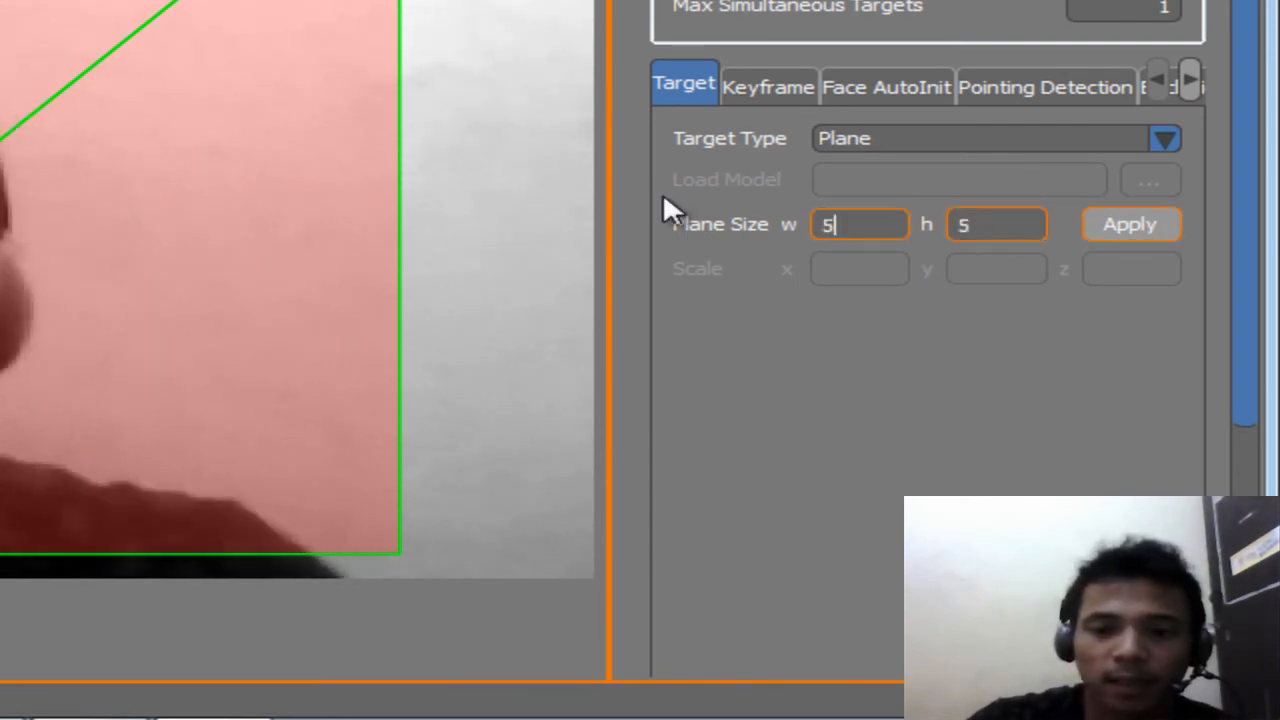
left_click(1133, 223)
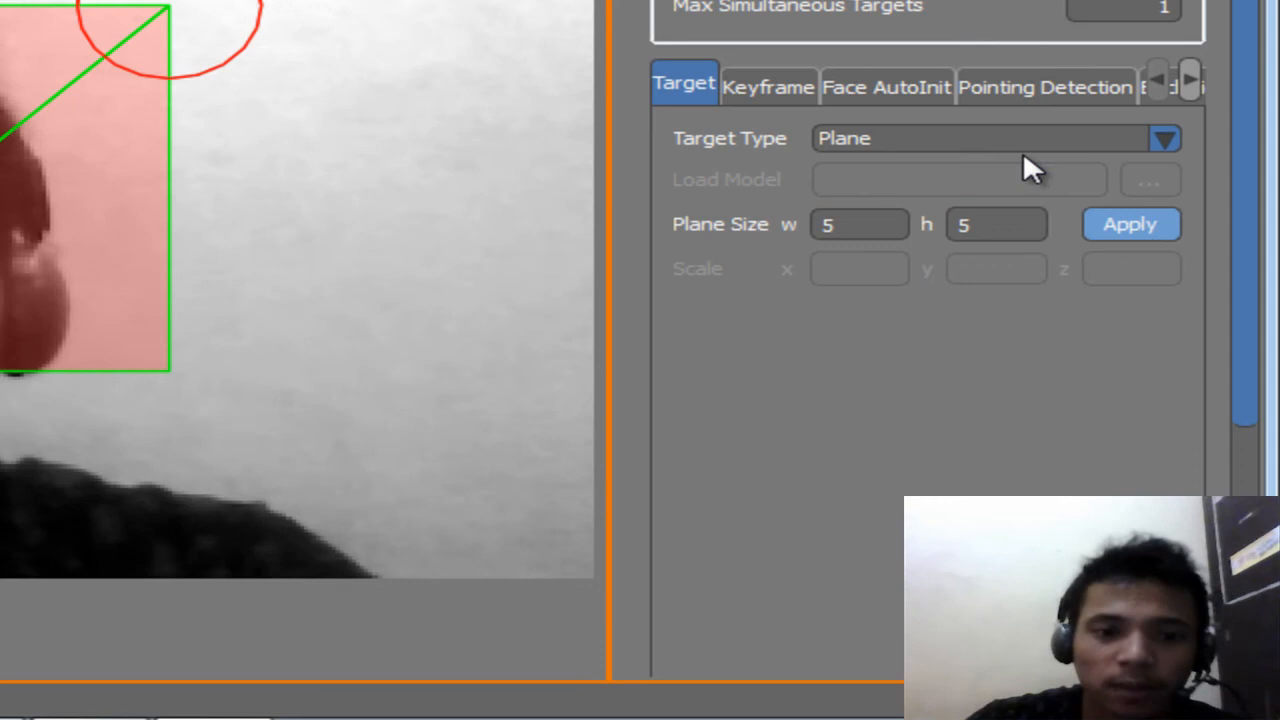
Freeze the camera image on the Si Botak marker card and create a keyframe for object_1.
left_click(753, 89)
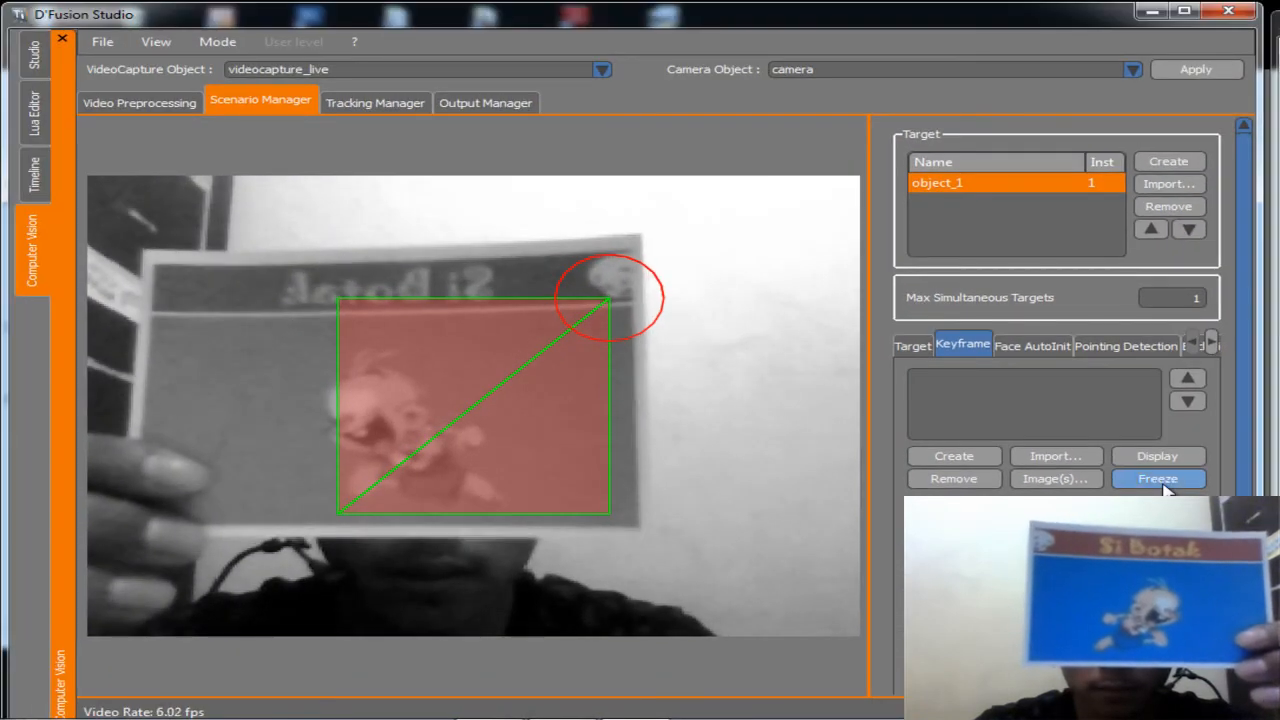
left_click(1160, 479)
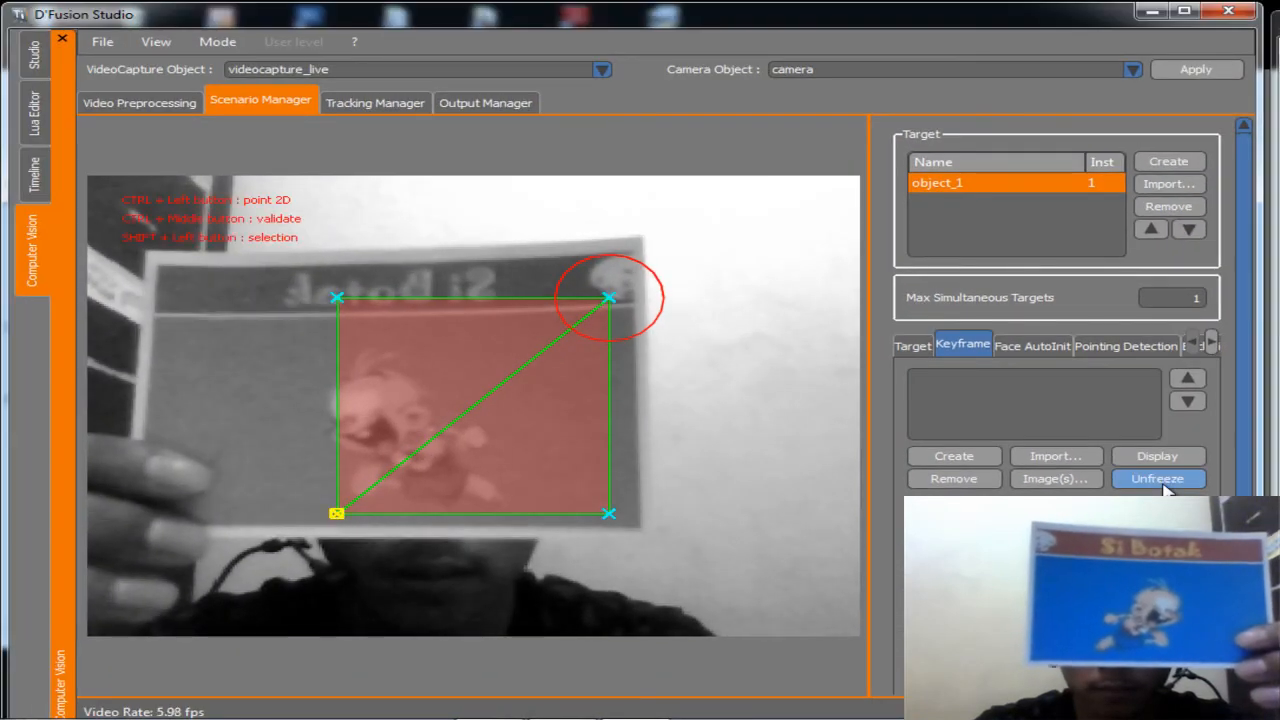
left_click(954, 460)
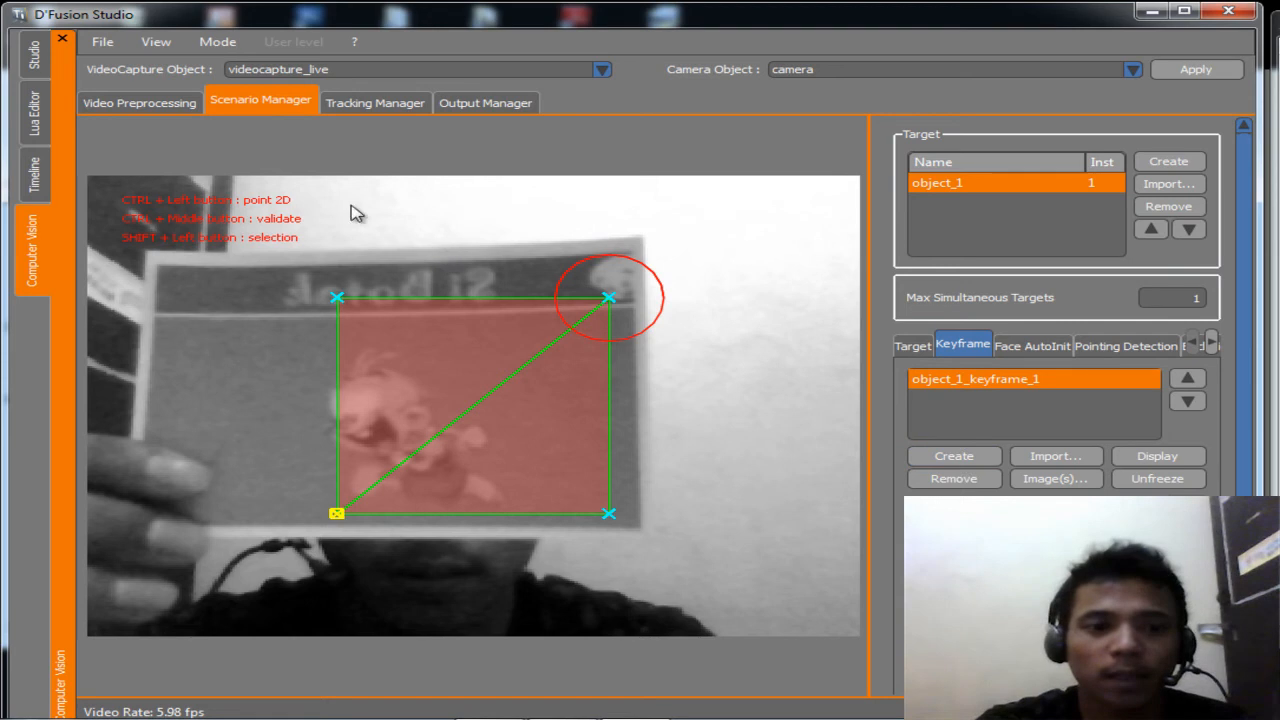
Show the target in the Tracking Manager and save the tracker configuration as tracker in the TA_AR tracking folder.
left_click(372, 104)
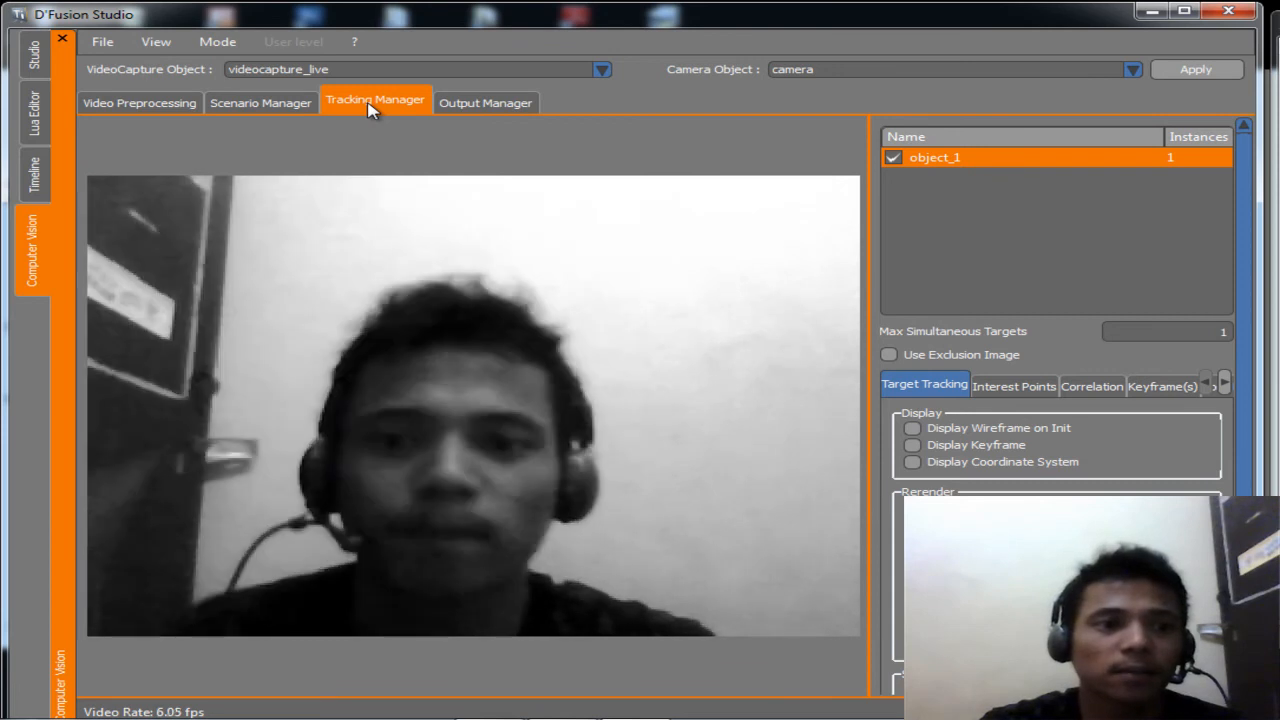
left_click(101, 43)
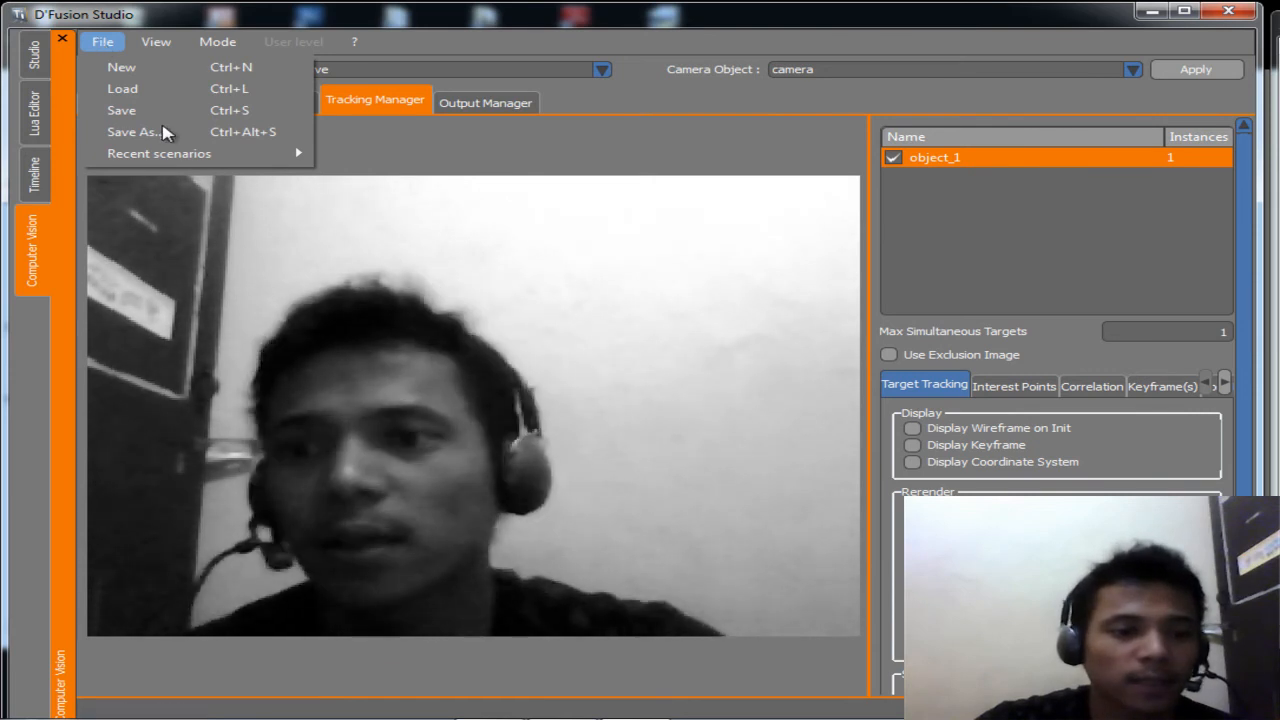
left_click(150, 131)
left_click(276, 511)
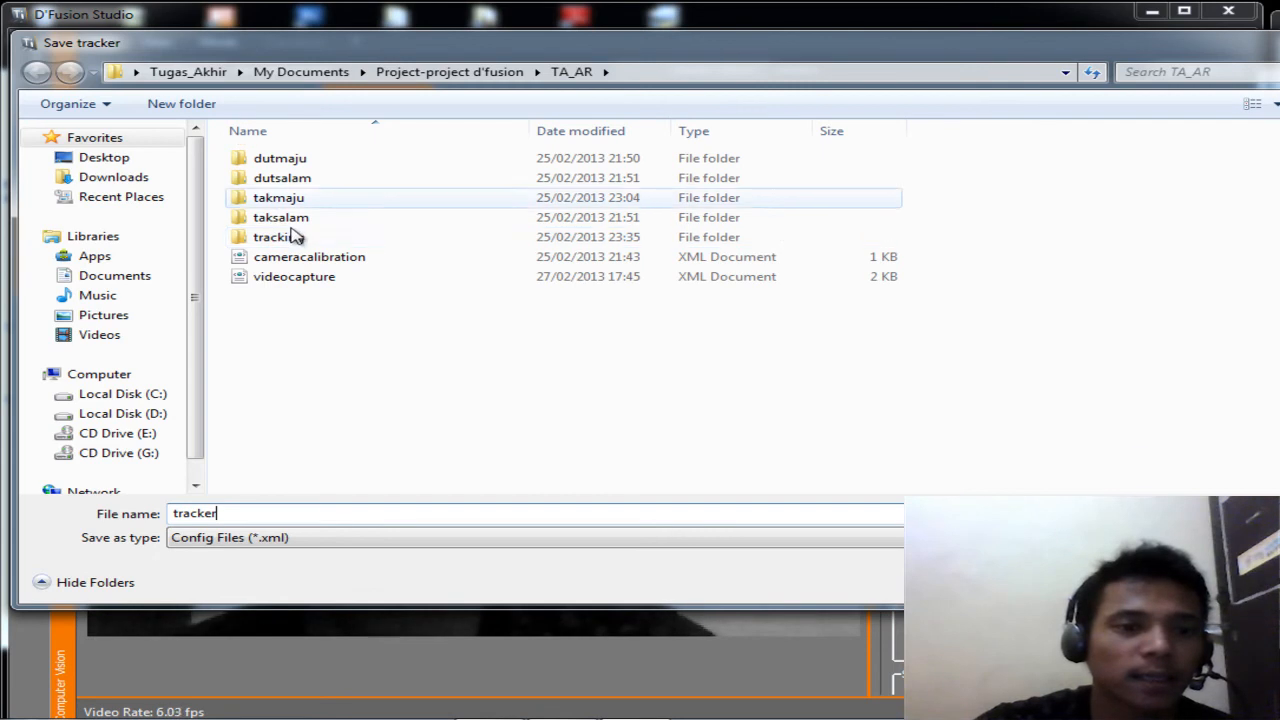
left_click(280, 247)
double_click(282, 248)
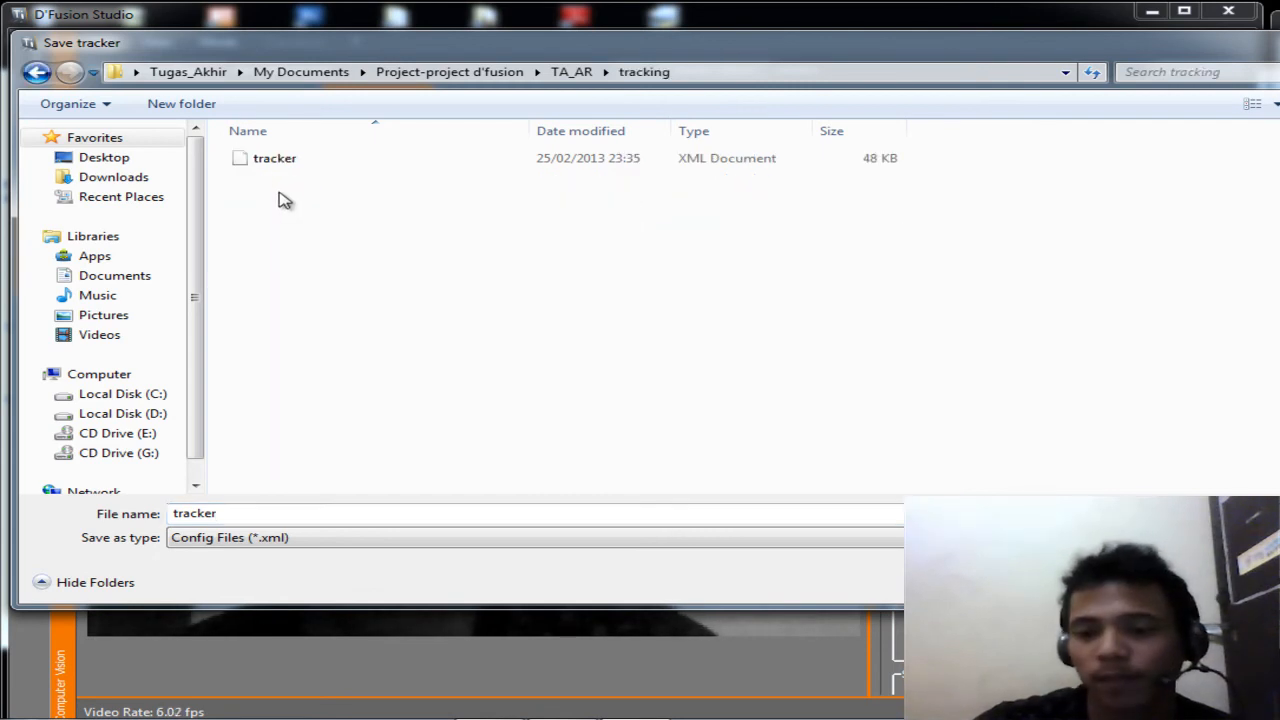
left_click(280, 160)
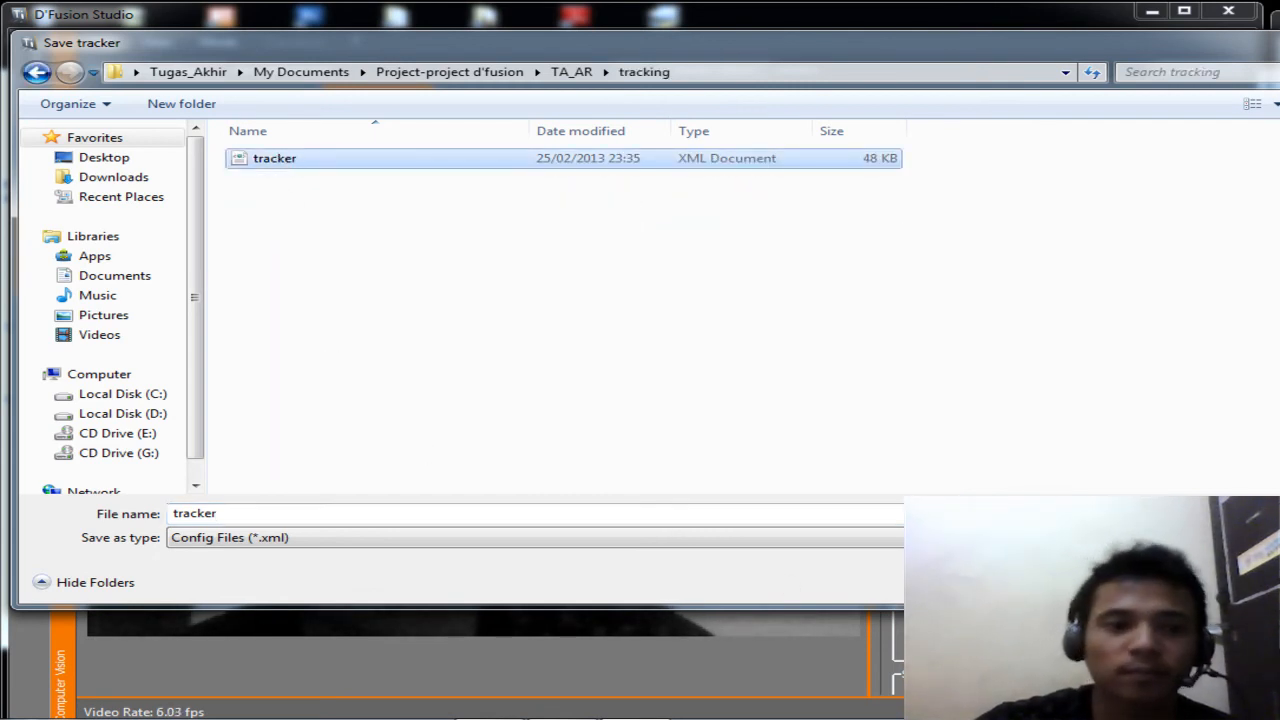
left_click(1180, 582)
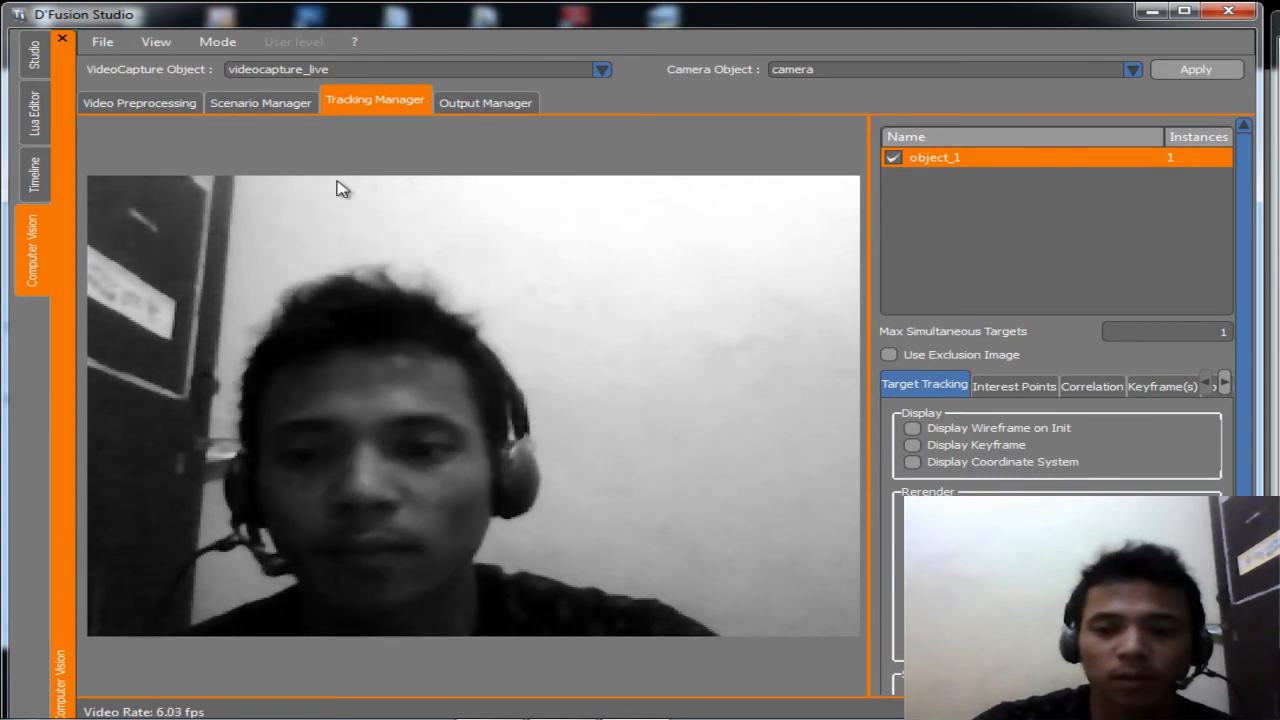
Return to the Studio workspace and examine the file and settings of scene_0's tracking script in the object editor.
left_click(33, 57)
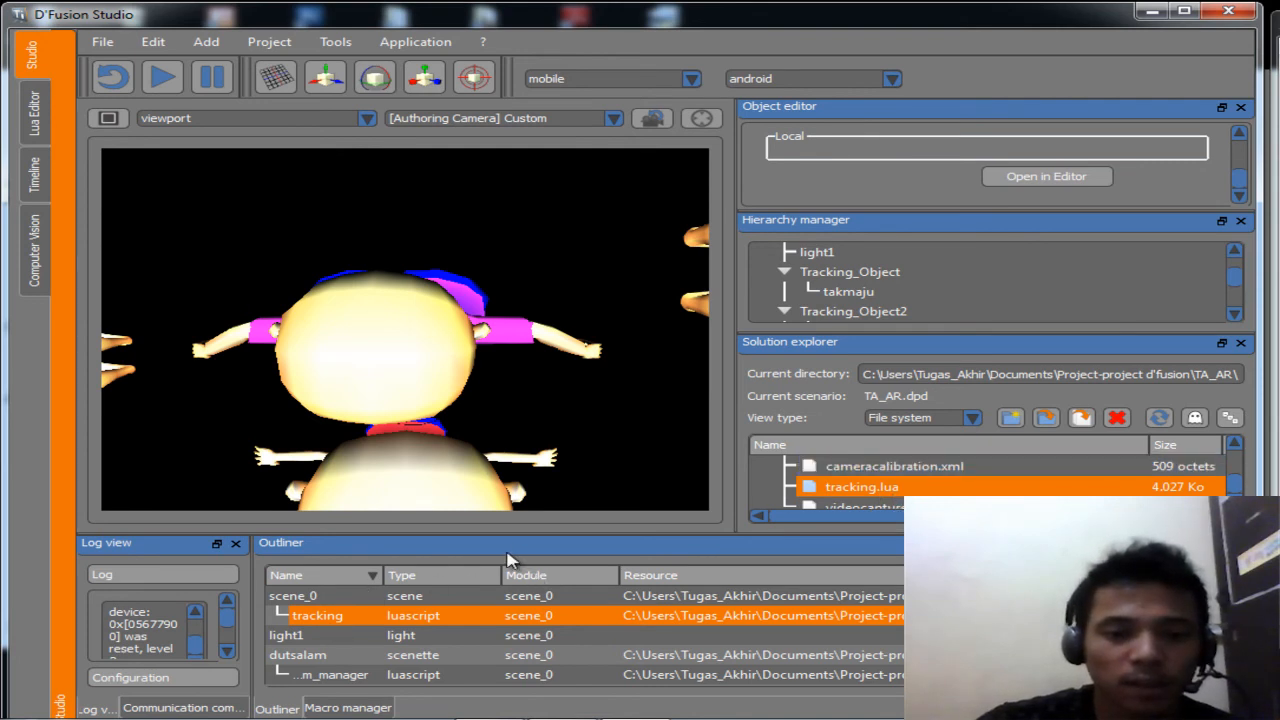
left_click(297, 603)
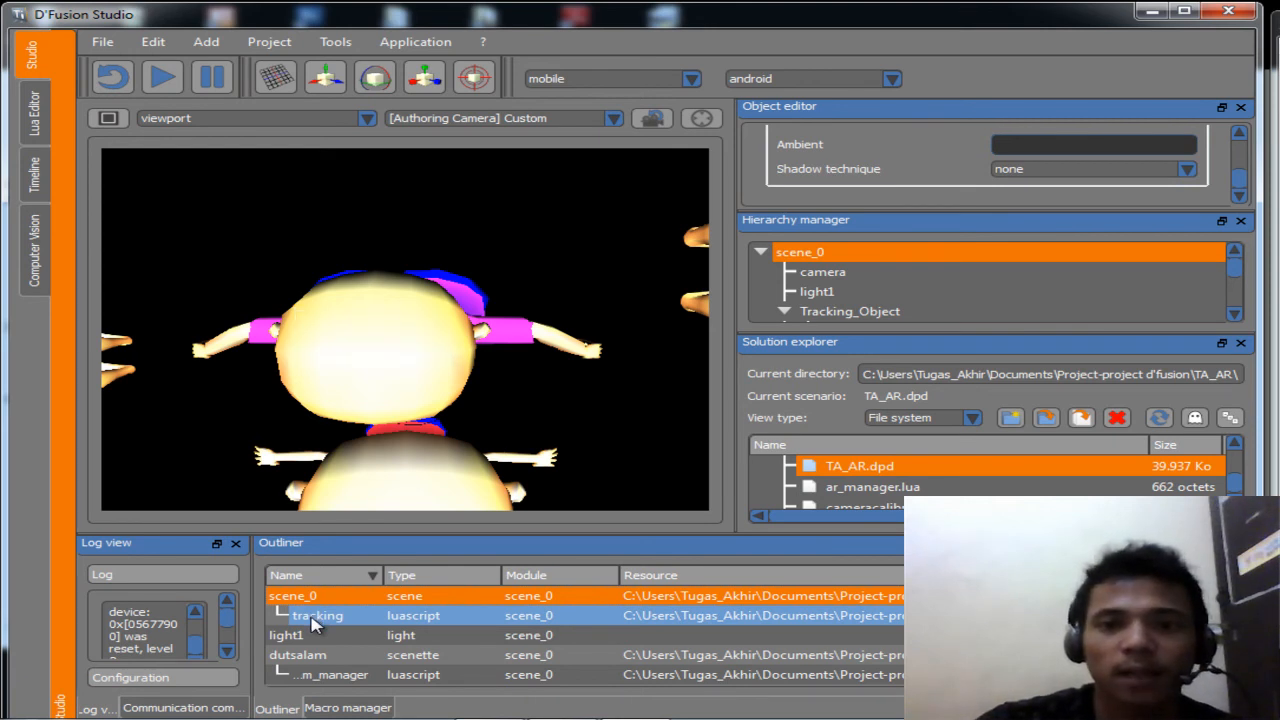
left_click(316, 620)
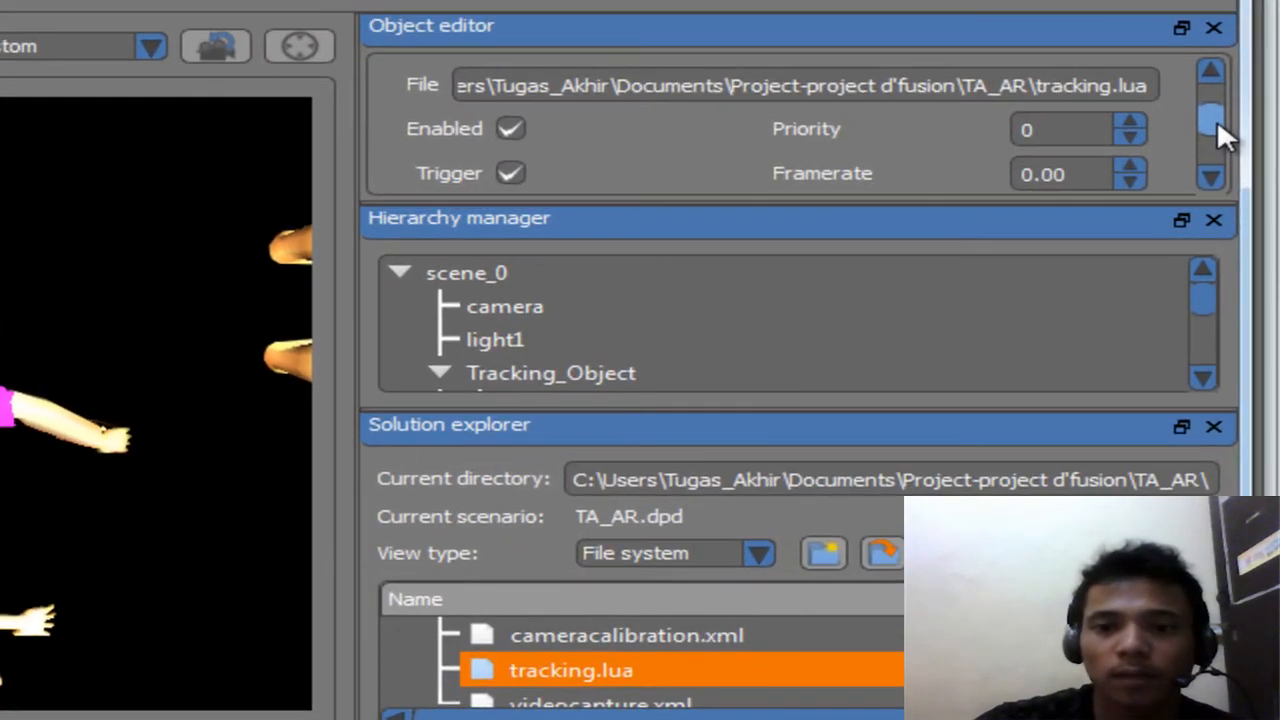
left_click_drag(1217, 119, 1219, 100)
left_click(1210, 177)
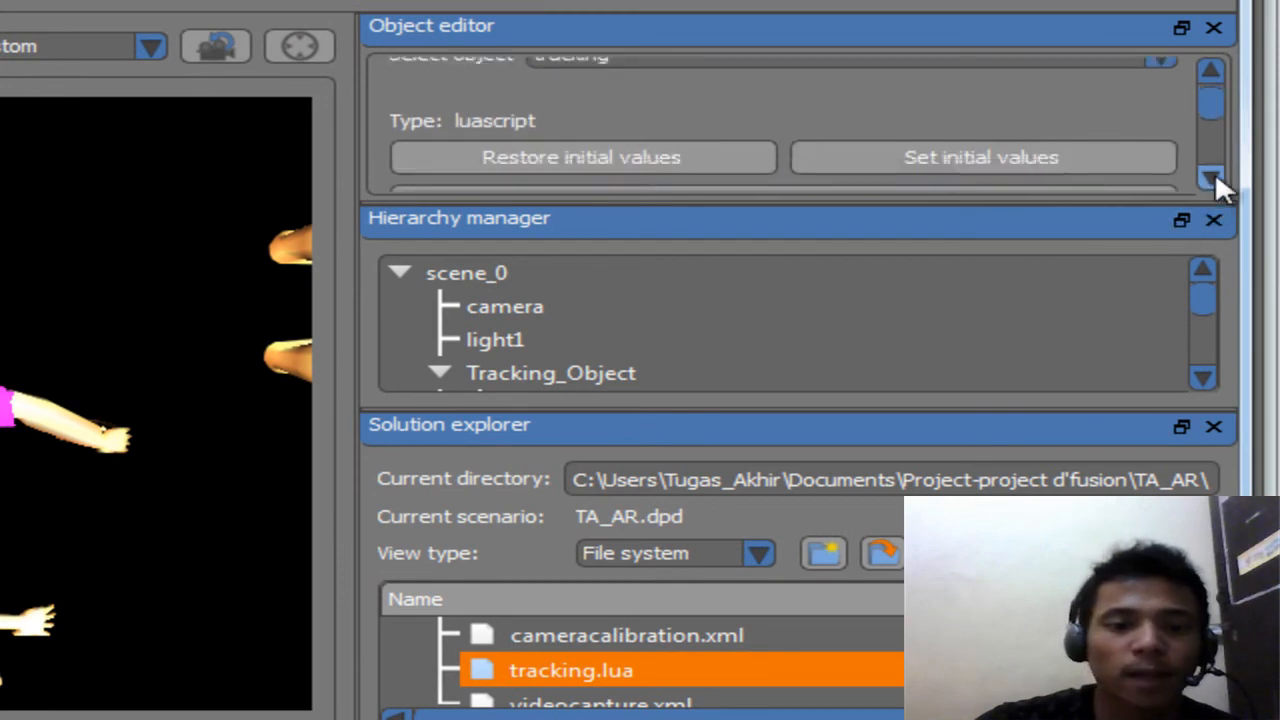
left_click(1210, 177)
left_click(950, 168)
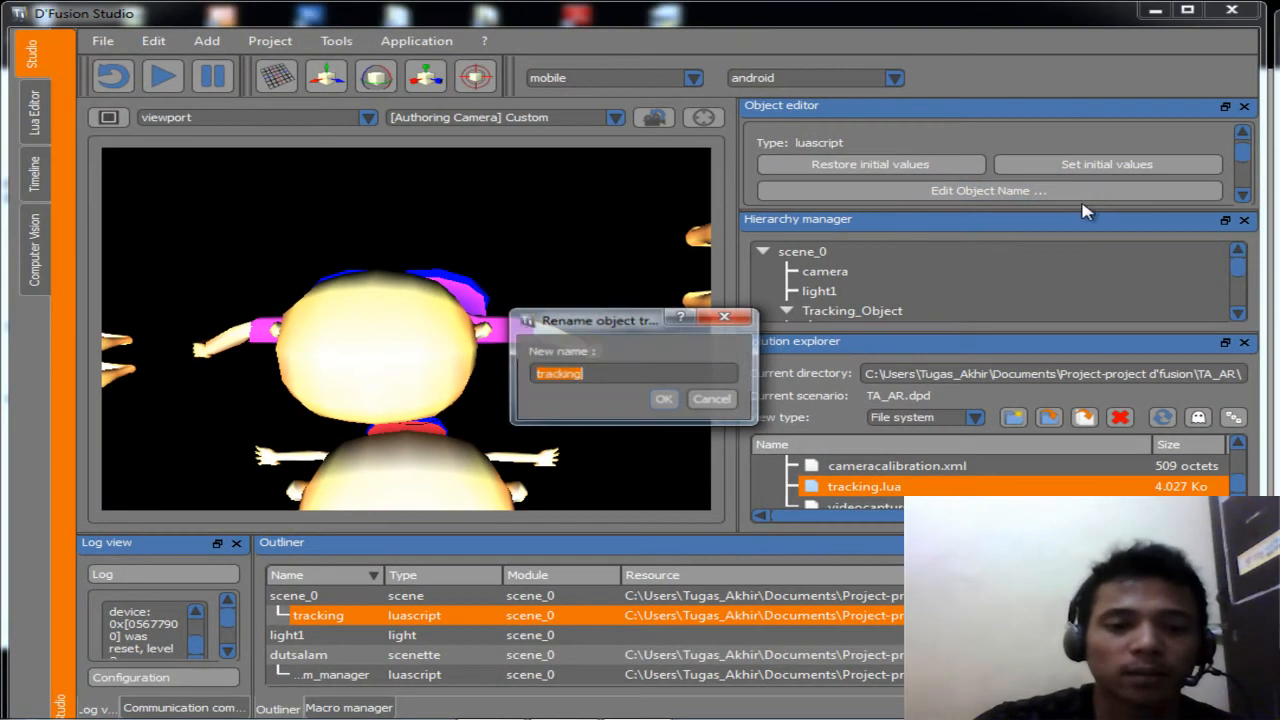
left_click(633, 371)
left_click_drag(673, 374, 476, 373)
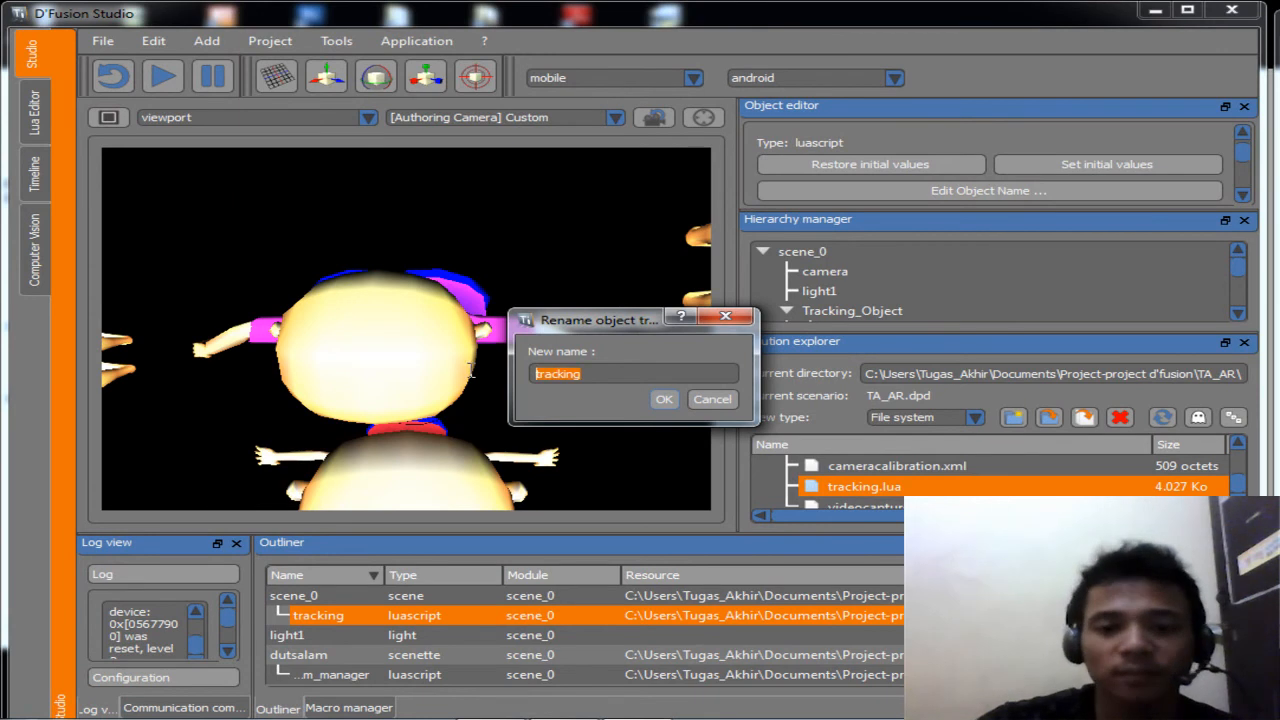
left_click(712, 400)
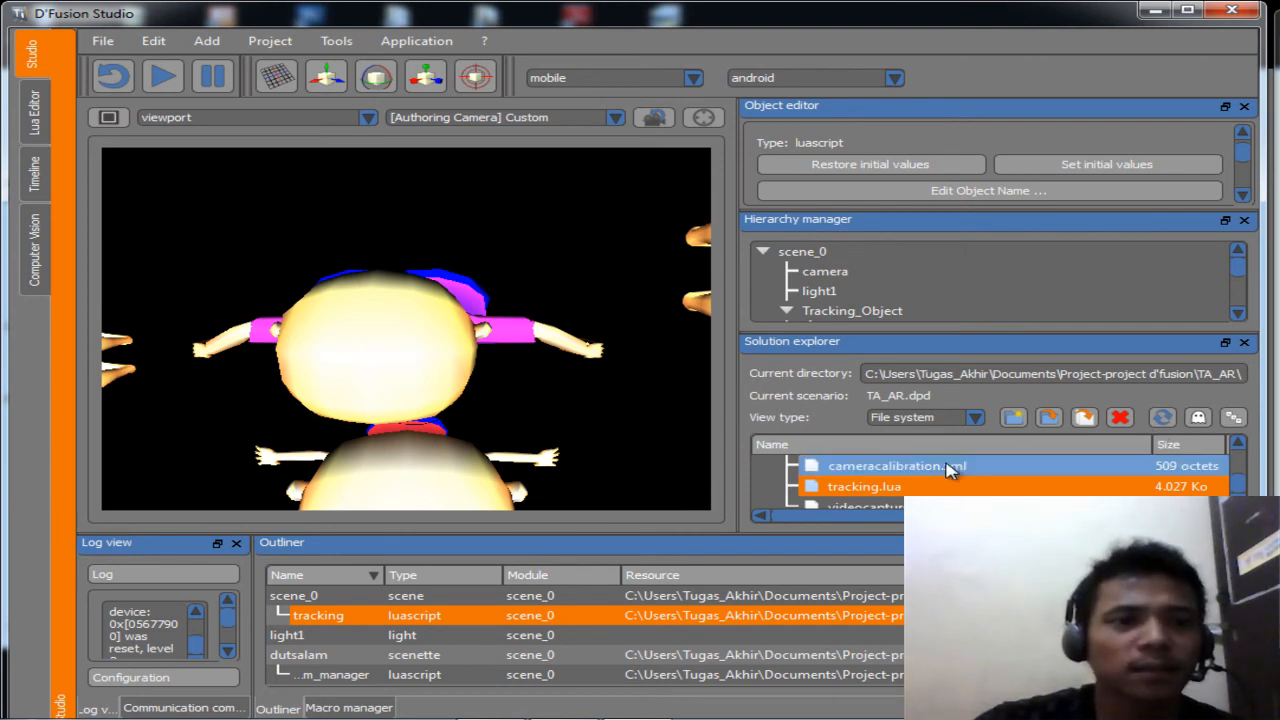
left_click(208, 42)
mouse_move(235, 77)
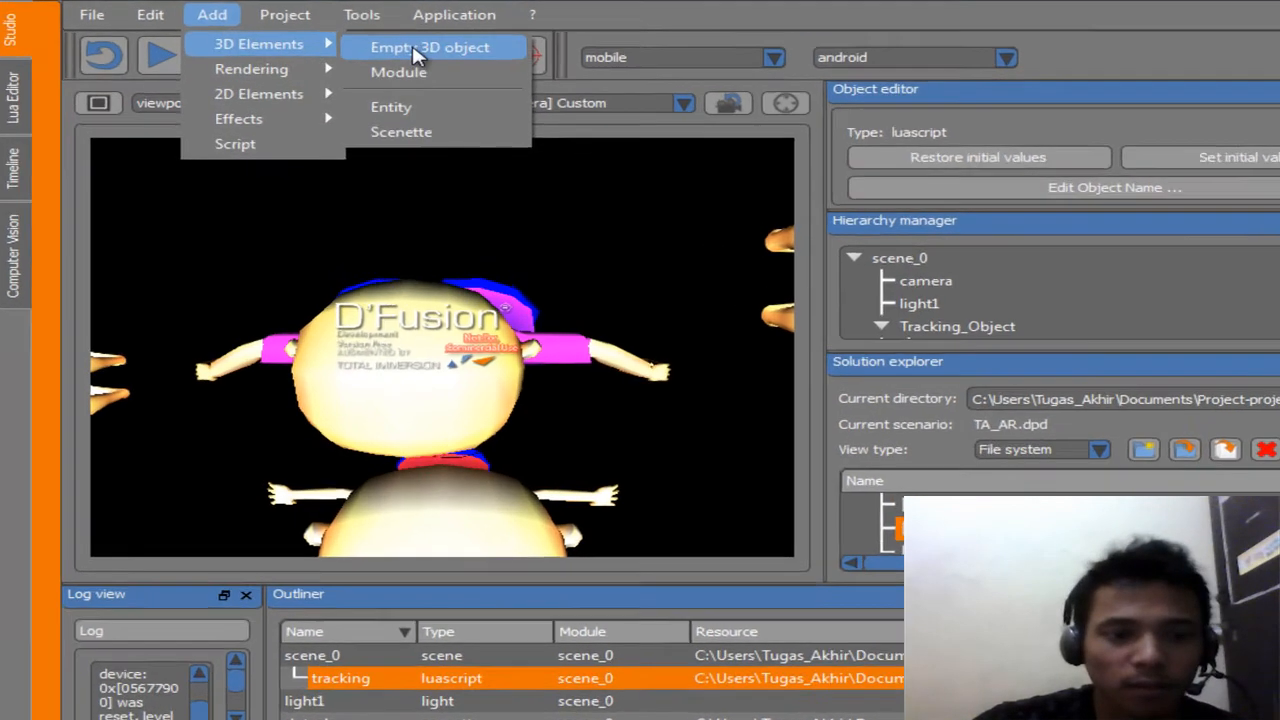
left_click(385, 69)
left_click_drag(820, 167, 500, 38)
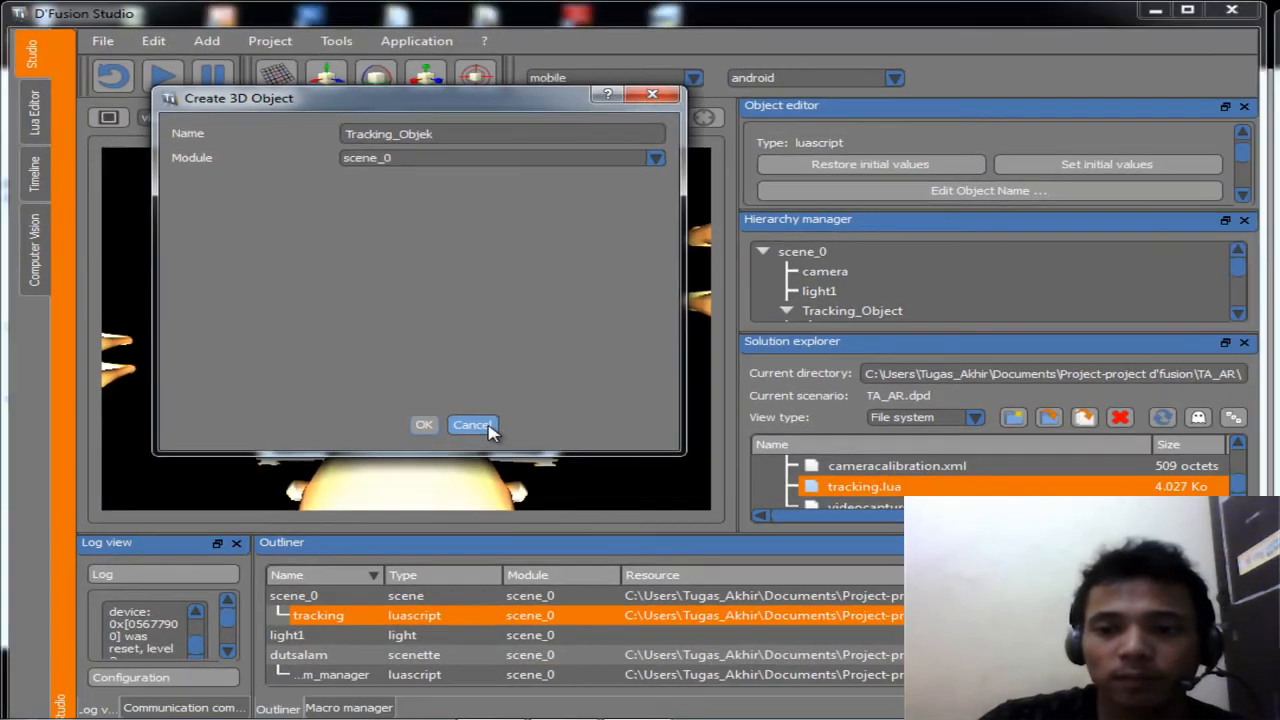
left_click(605, 530)
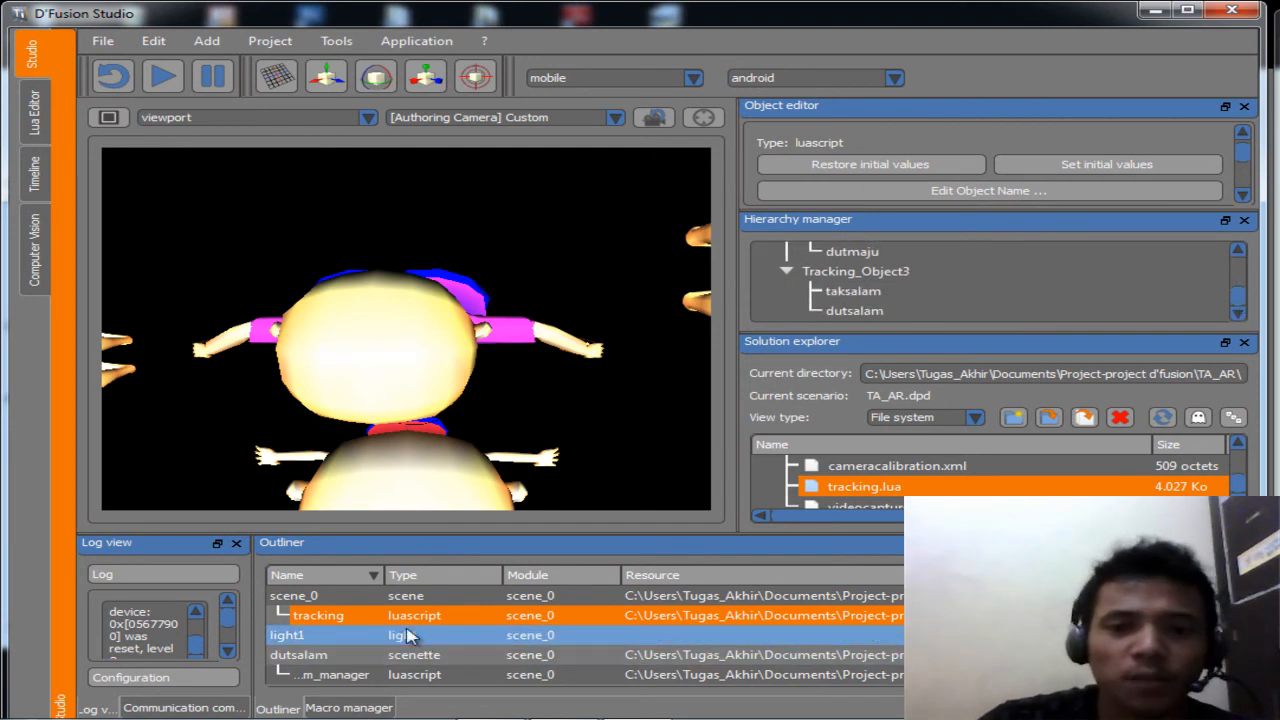
Review which scenettes belong to each tracking object in the hierarchy, then select takmaju under Tracking_Object.
left_click(812, 312)
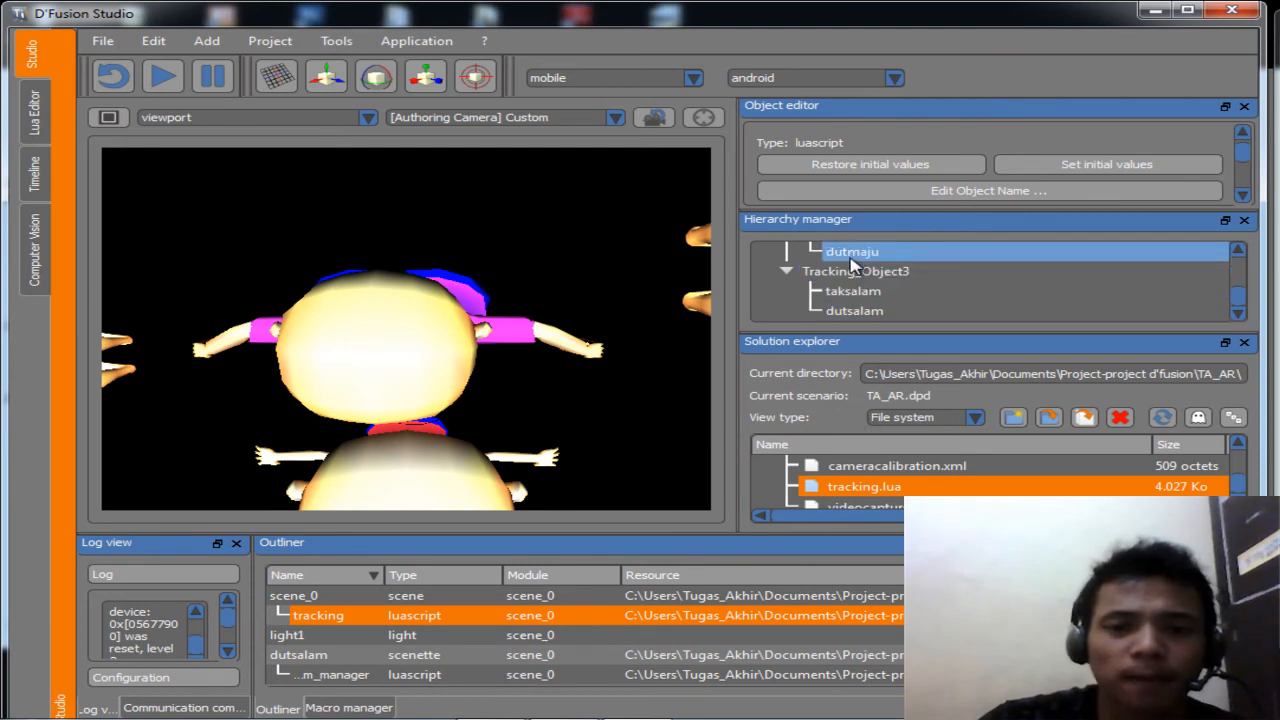
scroll(855, 265, "up", 2)
scroll(858, 280, "down", 2)
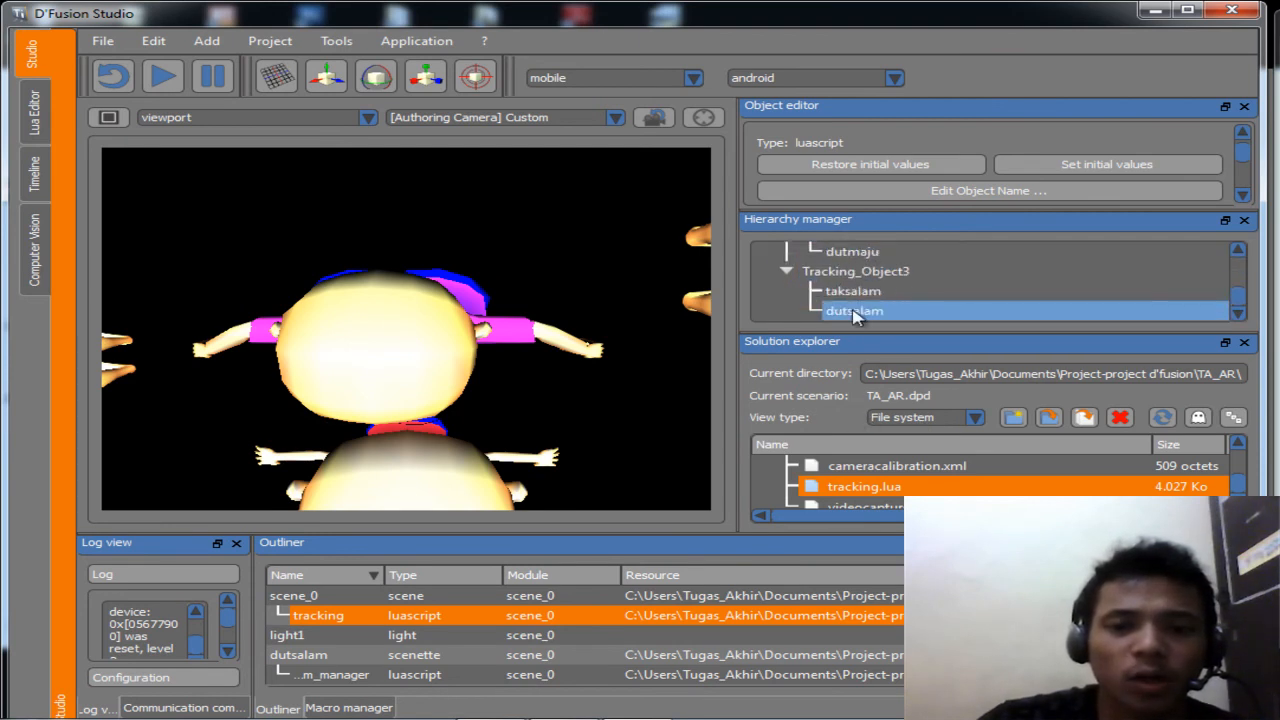
scroll(868, 300, "up", 1)
scroll(860, 305, "down", 1)
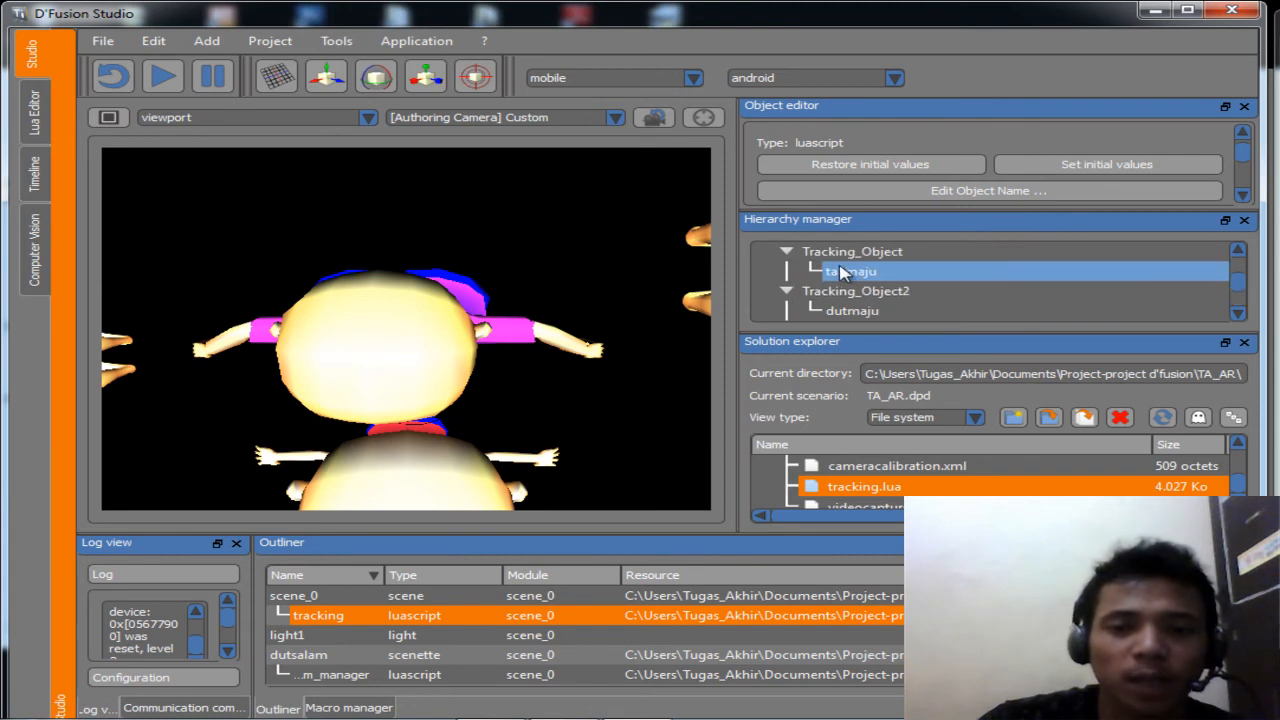
left_click(847, 273)
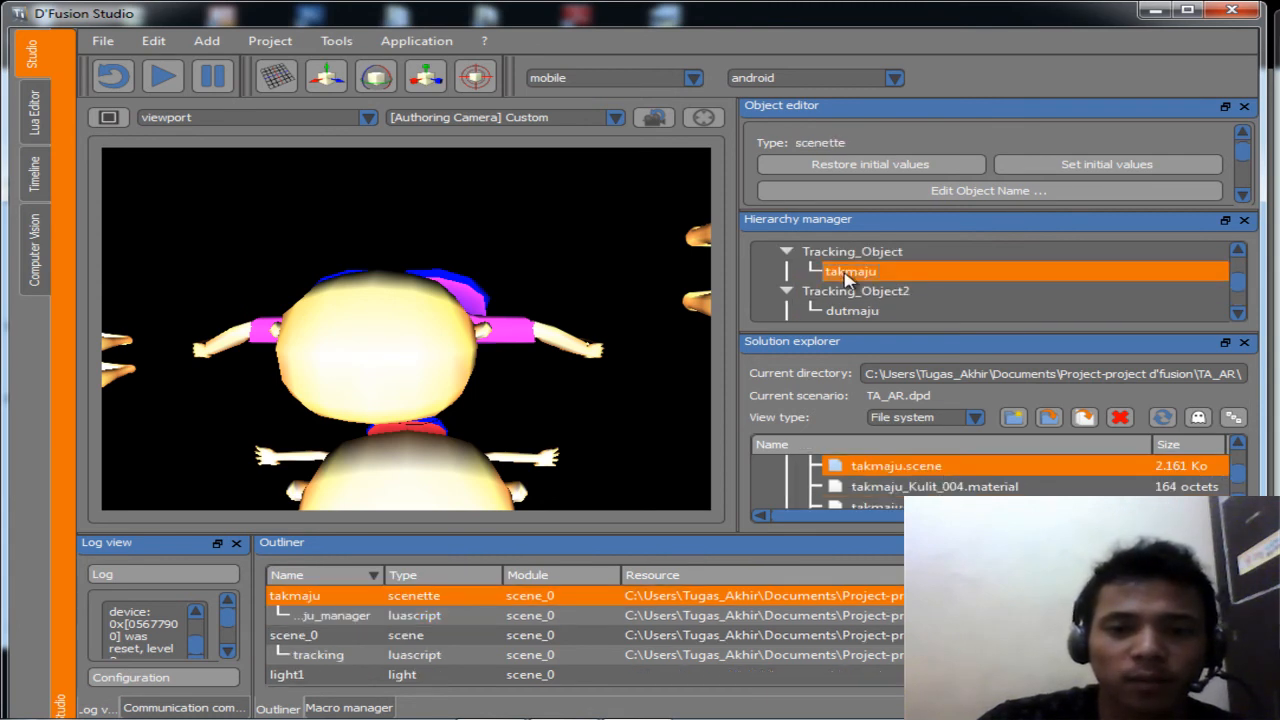
Examine Tracking_Object and Tracking_Object2 in the hierarchy, checking the dutmaju scenette under Tracking_Object2 and its scene file.
left_click(840, 256)
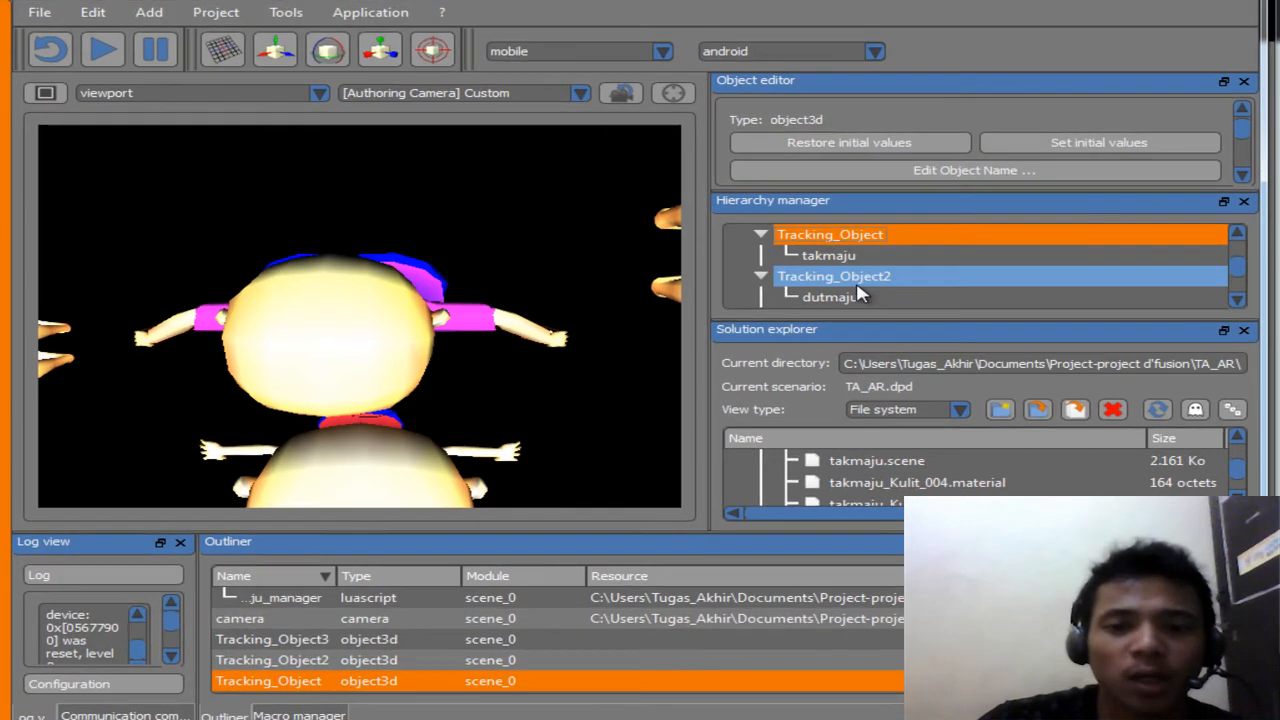
left_click(866, 312)
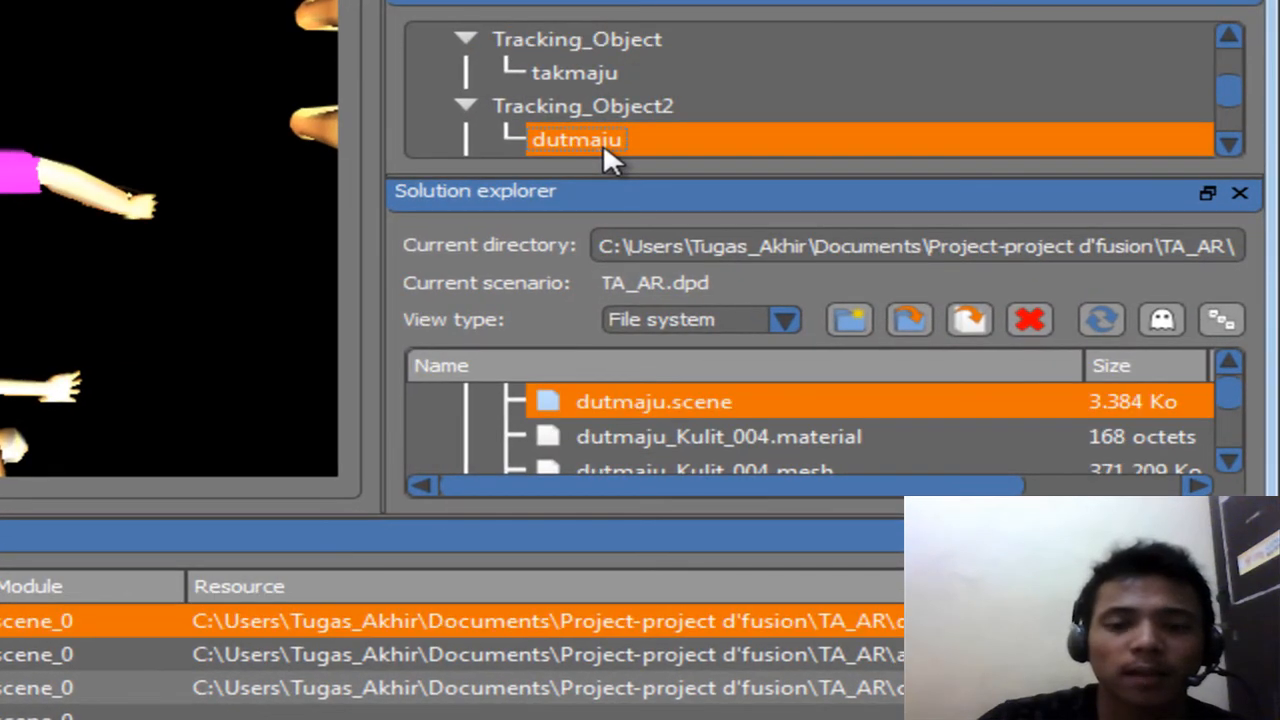
left_click(571, 107)
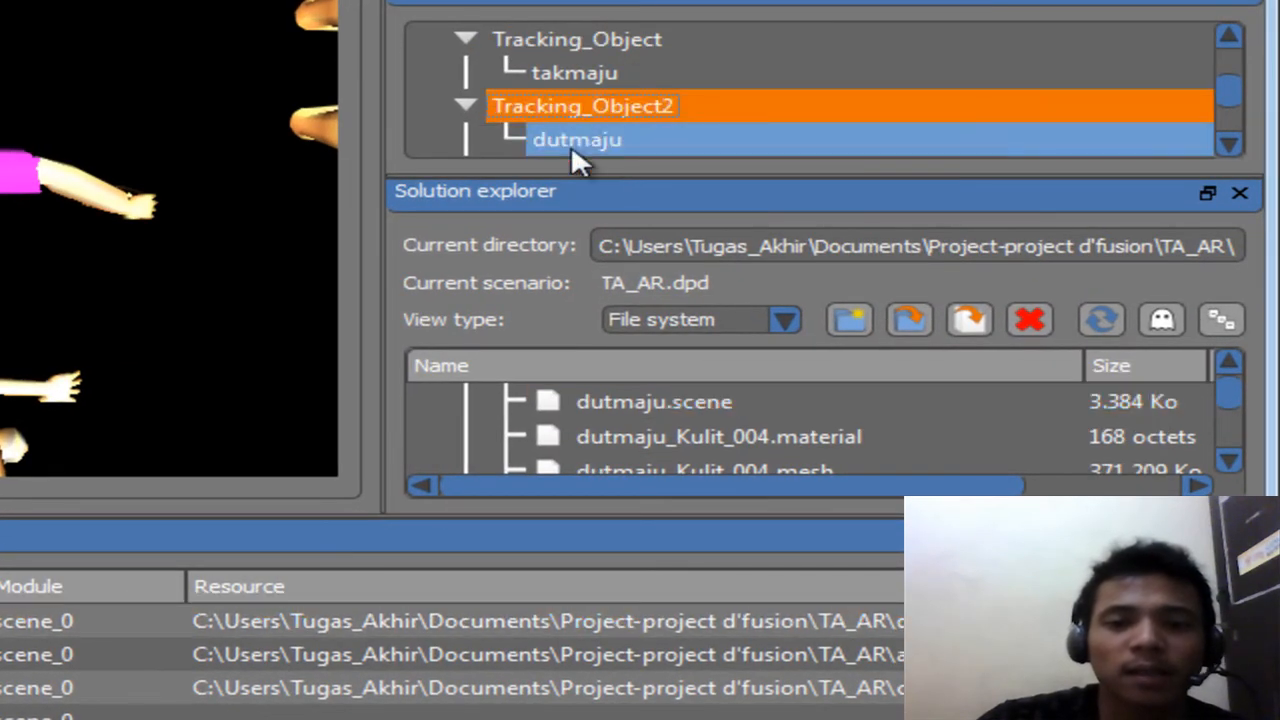
left_click(577, 145)
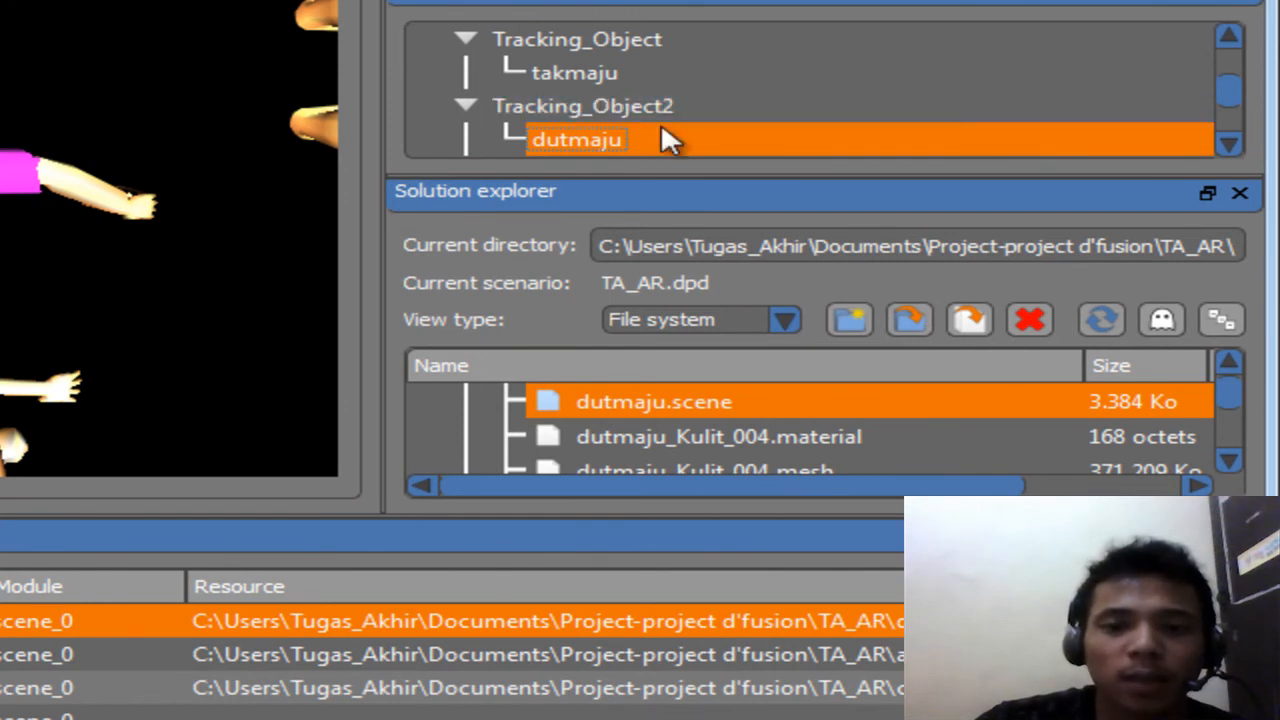
left_click(645, 108)
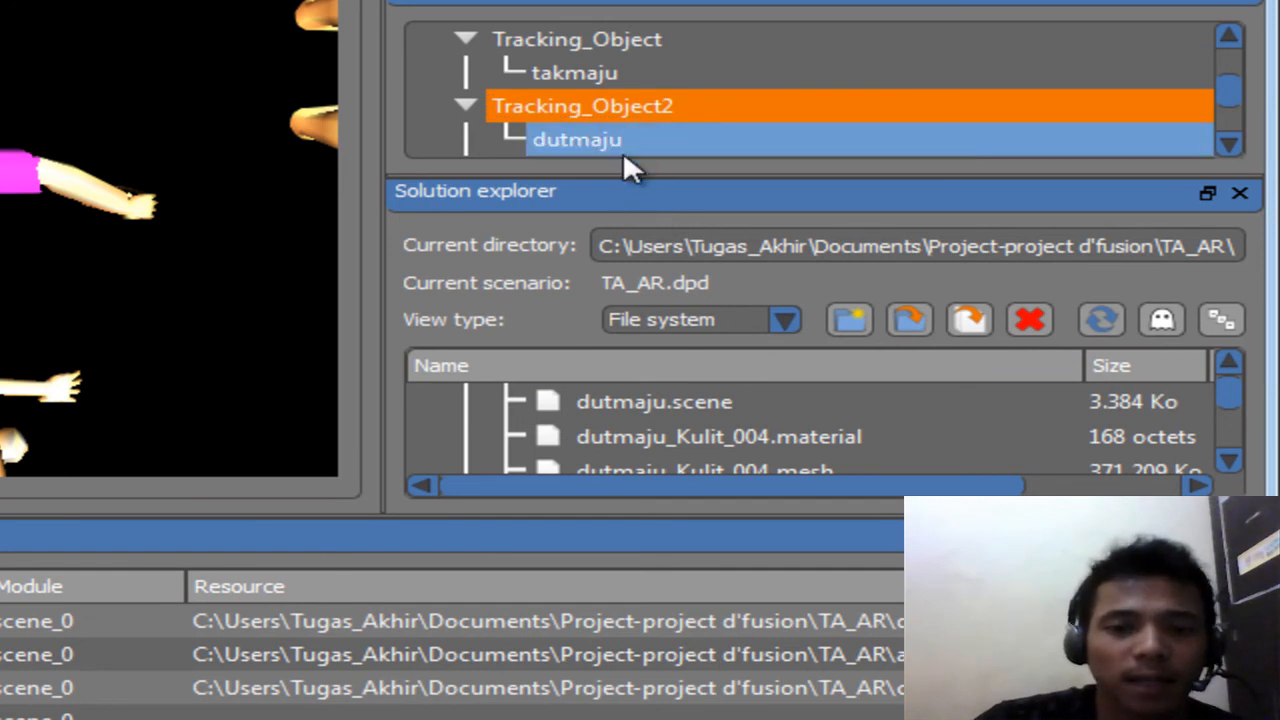
left_click(675, 140)
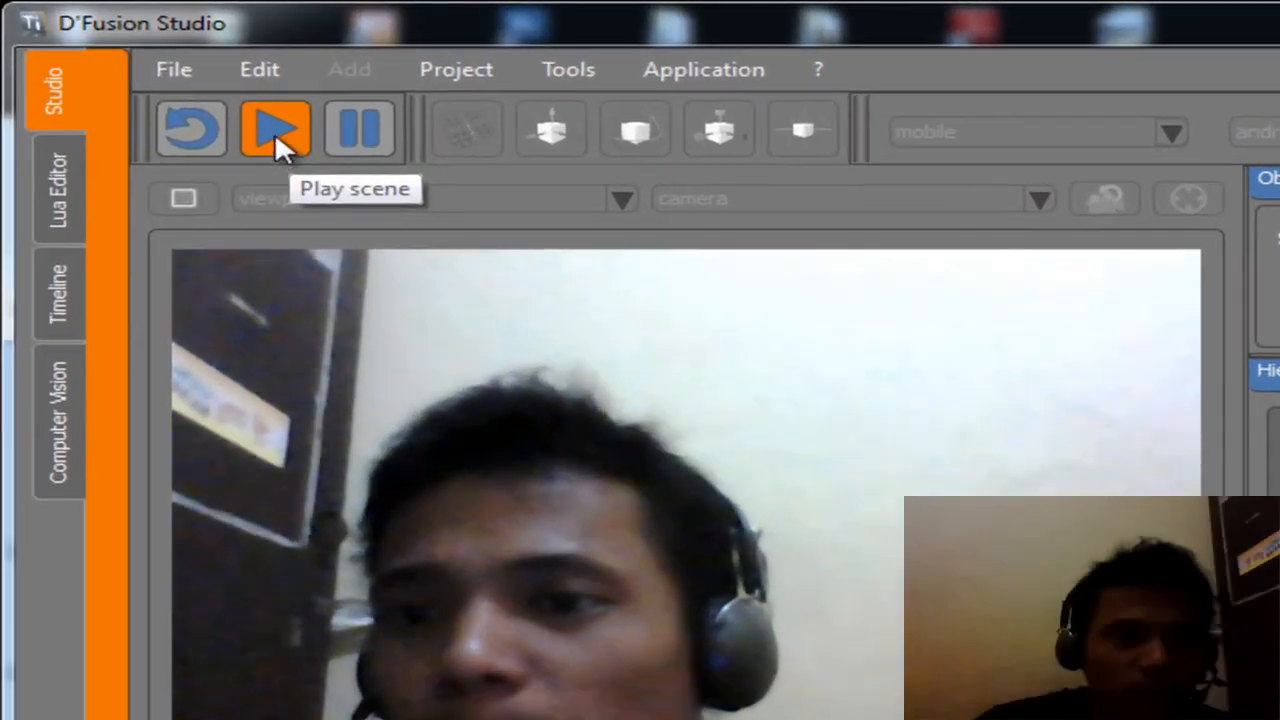
Stop the scene playback and examine the three gtrackingStatus variables at the start of tracking.lua in the Lua Editor.
left_click(275, 124)
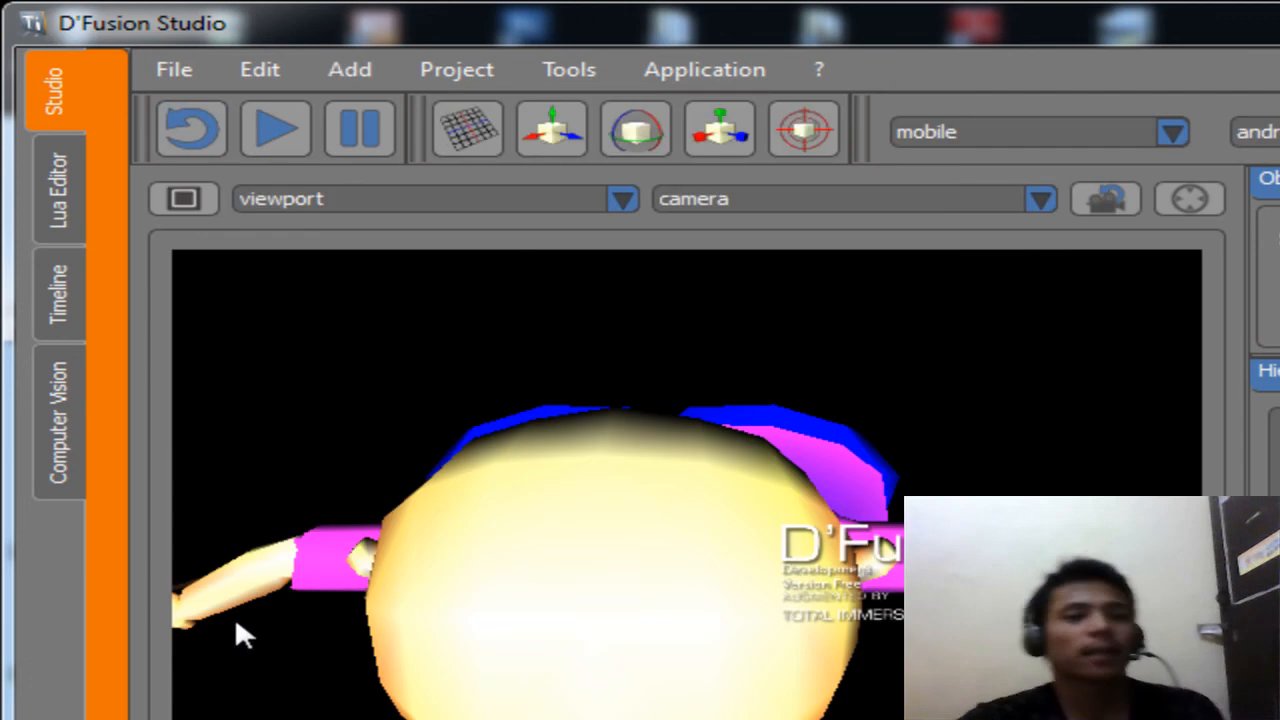
left_click(60, 200)
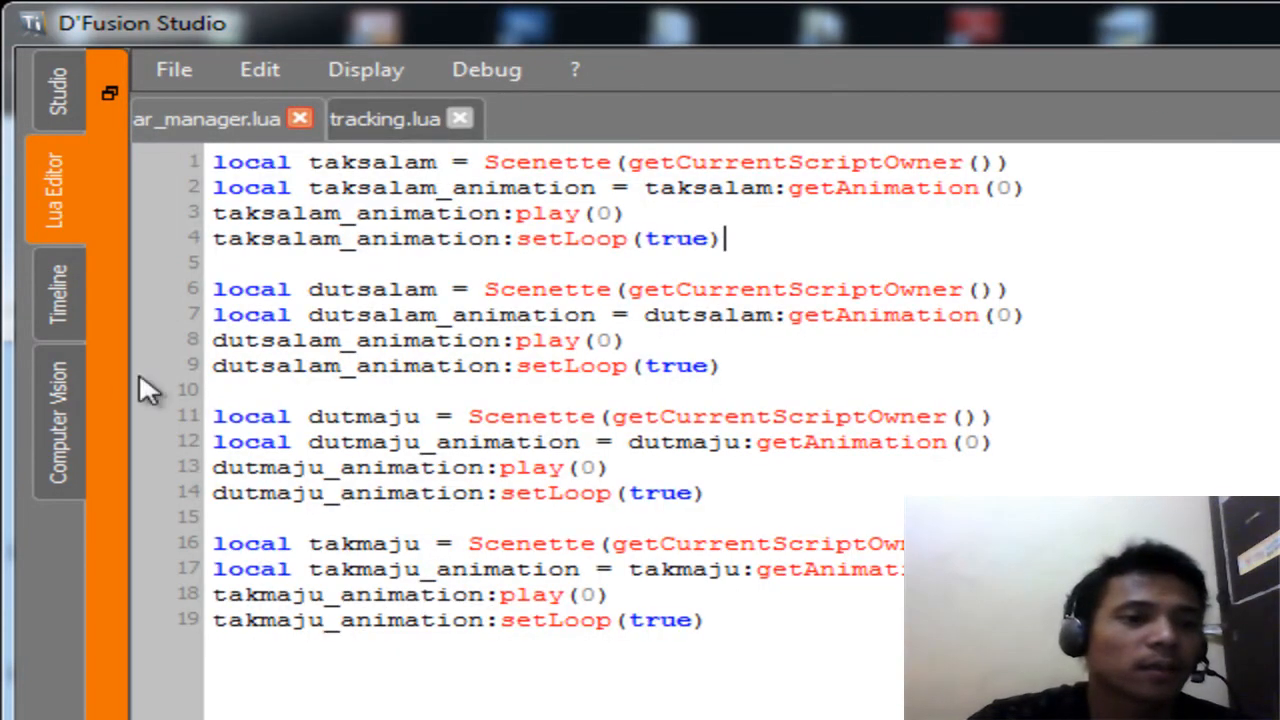
left_click(418, 122)
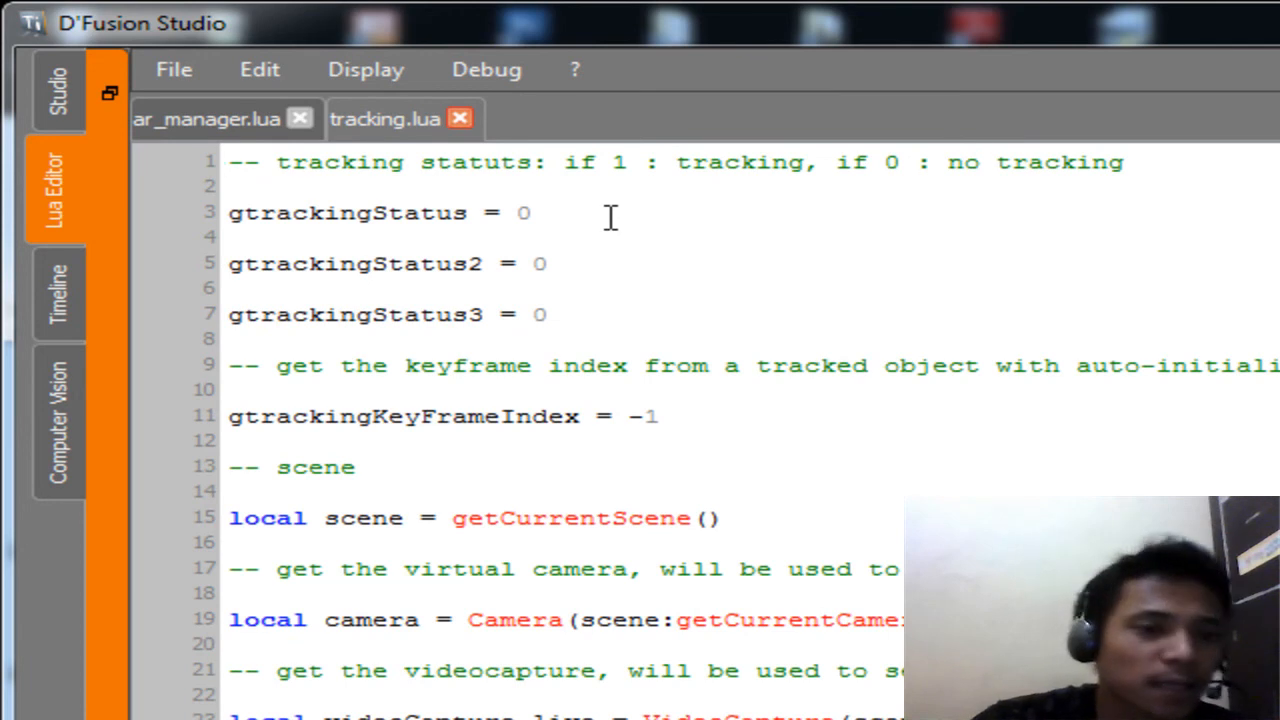
left_click_drag(229, 211, 576, 320)
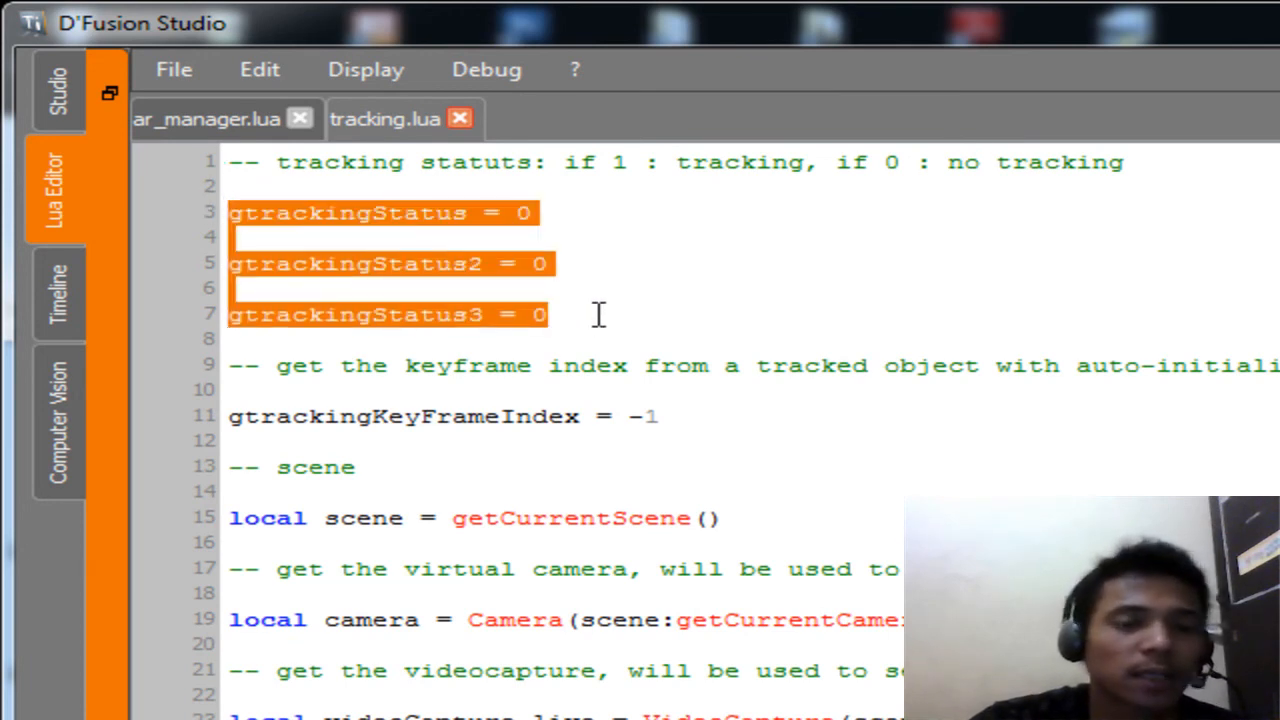
left_click(598, 315)
left_click_drag(598, 315, 235, 200)
left_click(608, 285)
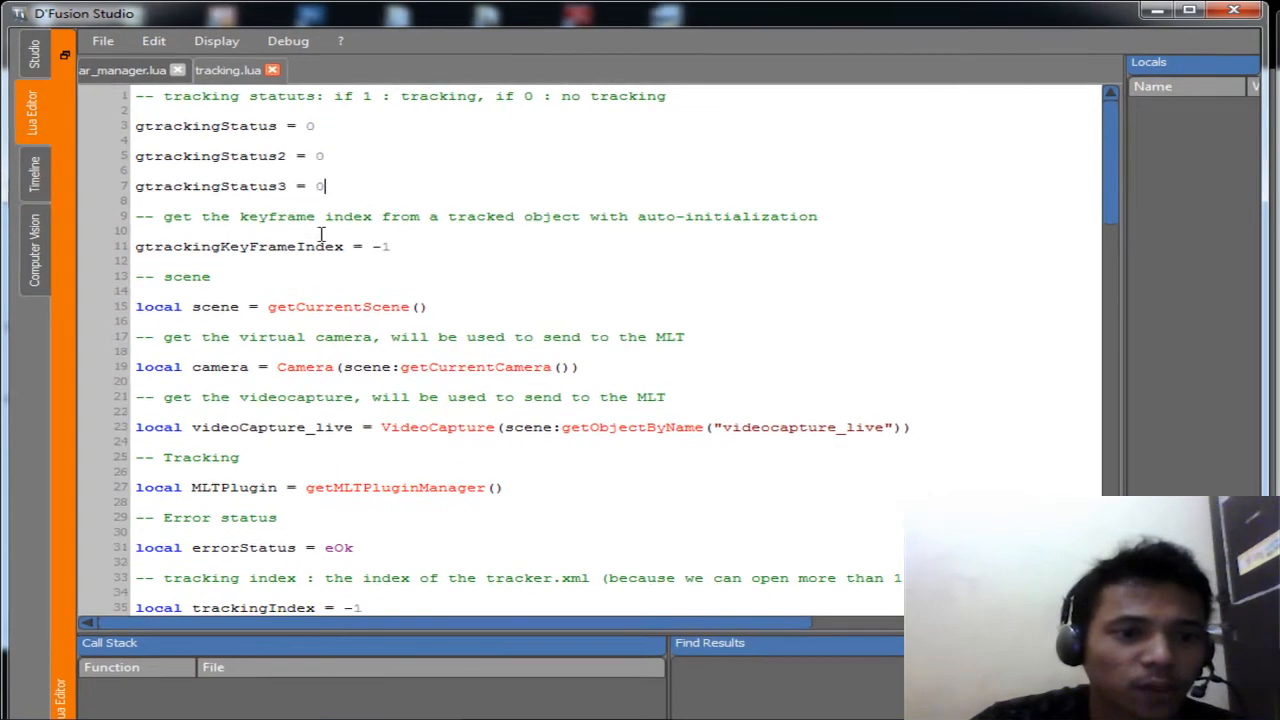
Examine the video capture line and the trackingObject declarations that fetch the tracking objects by name in tracking.lua.
scroll(626, 465, "down", 3)
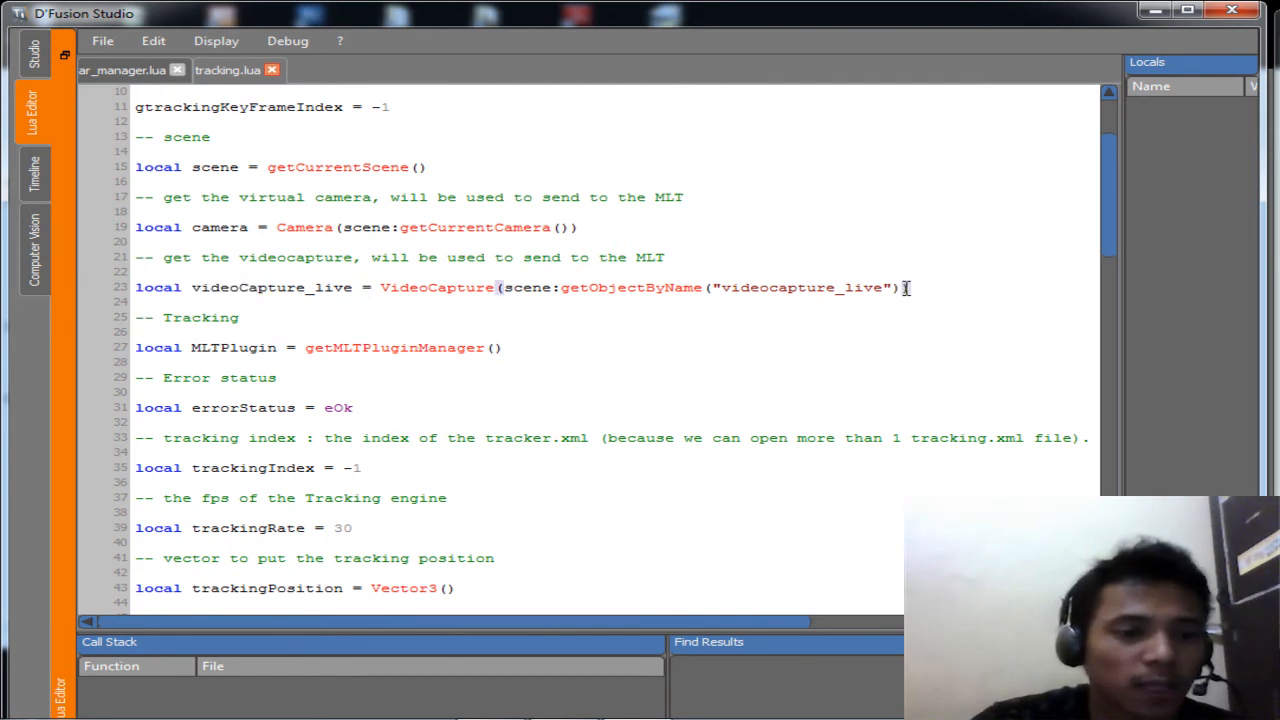
left_click_drag(912, 288, 438, 290)
scroll(428, 337, "down", 2)
scroll(415, 358, "down", 7)
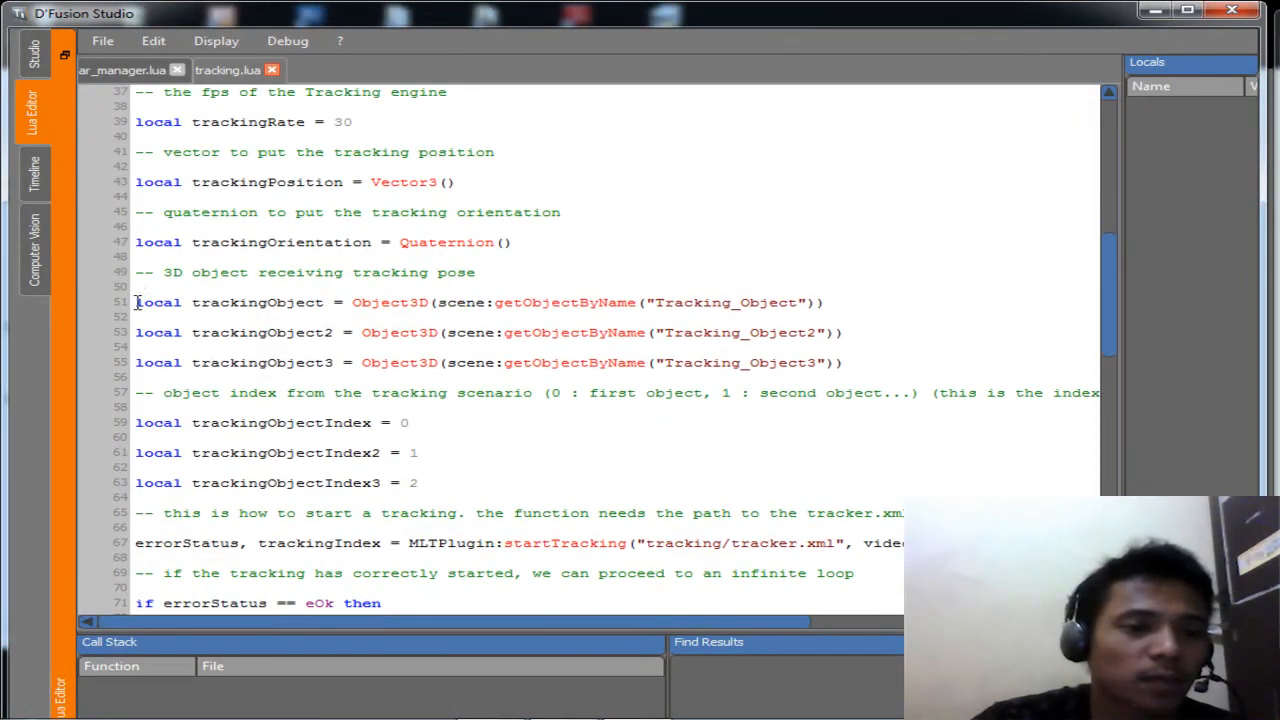
left_click_drag(137, 302, 333, 348)
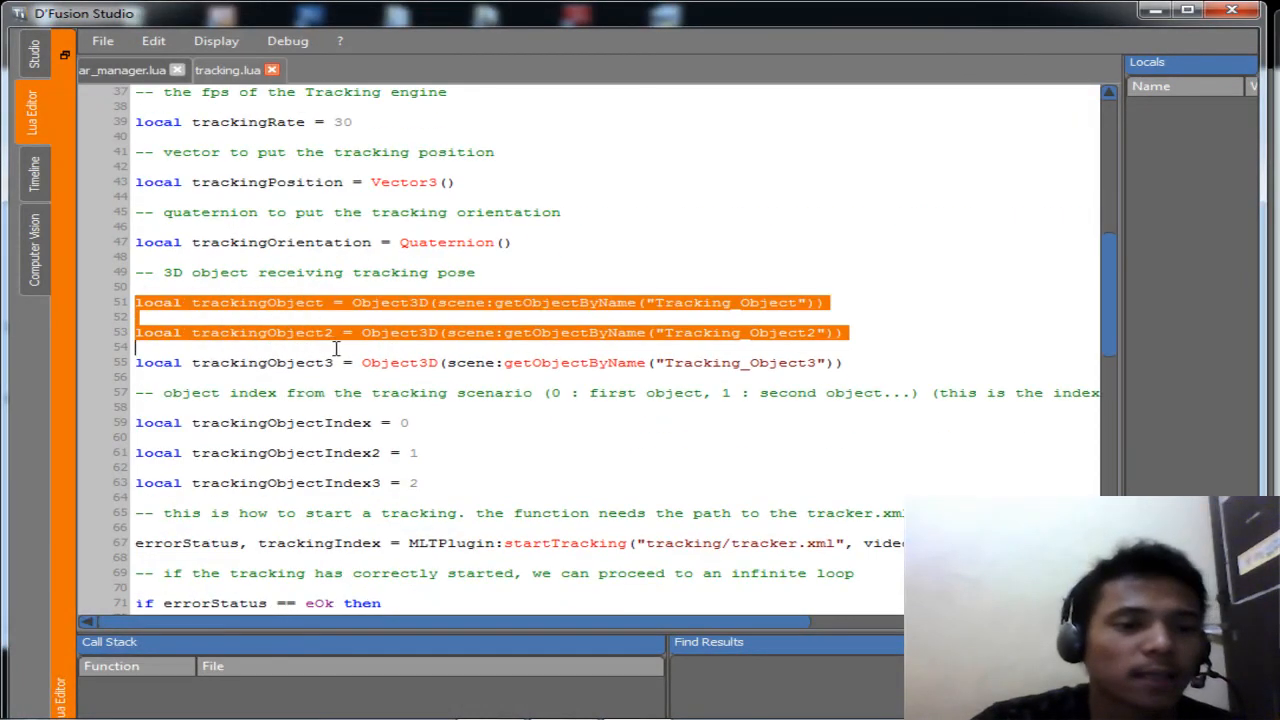
left_click(335, 348)
left_click(230, 303)
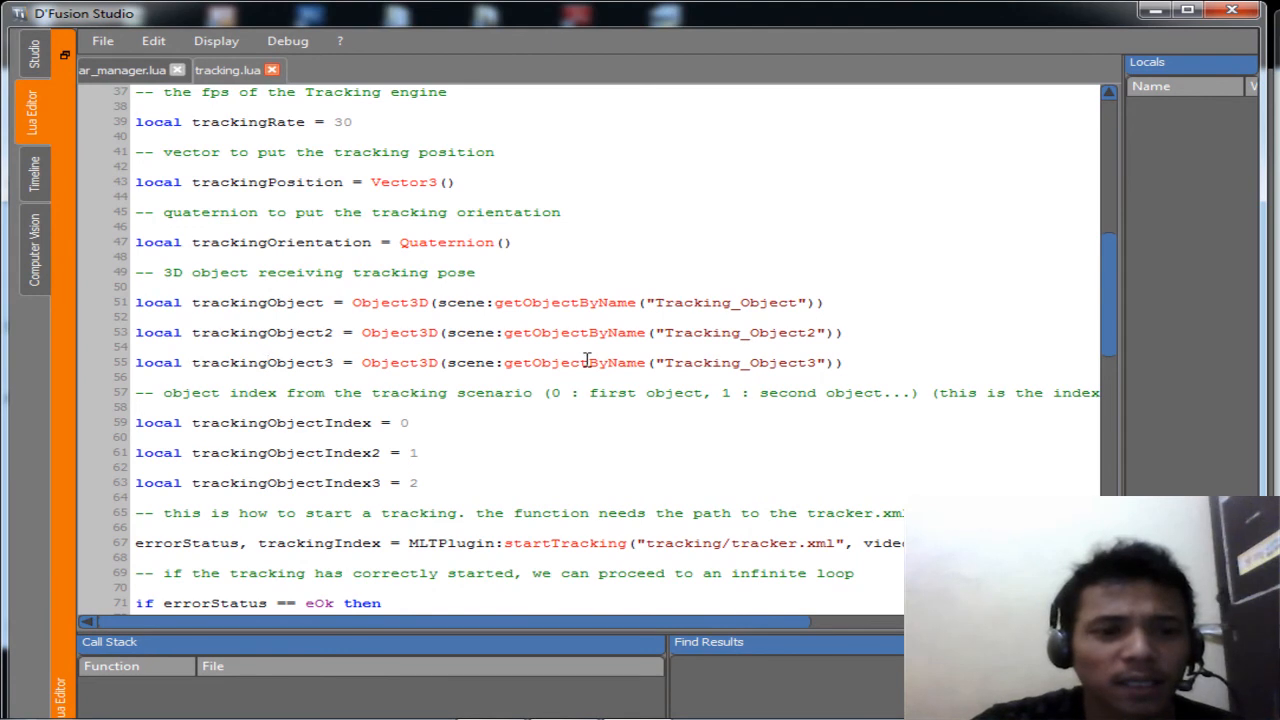
Review the tracking object indexes, the startTracking call and the target status lines leading to the first detection condition.
scroll(587, 360, "down", 1)
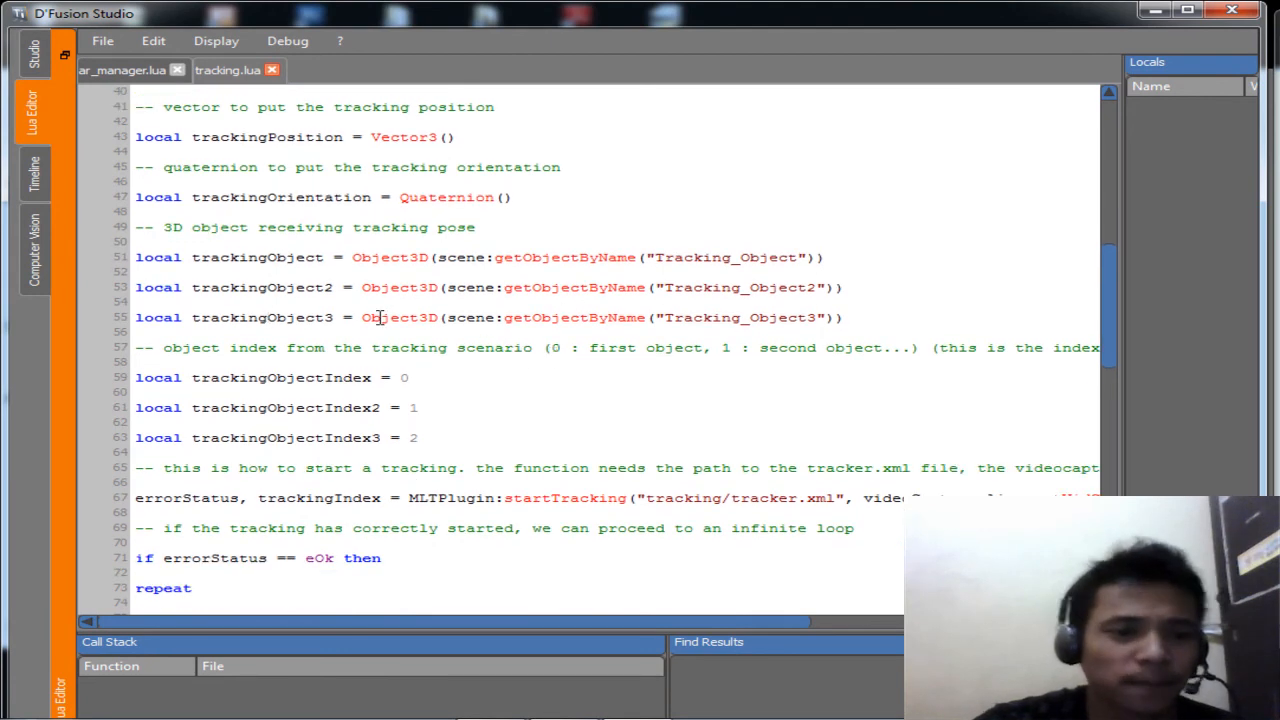
scroll(388, 312, "down", 1)
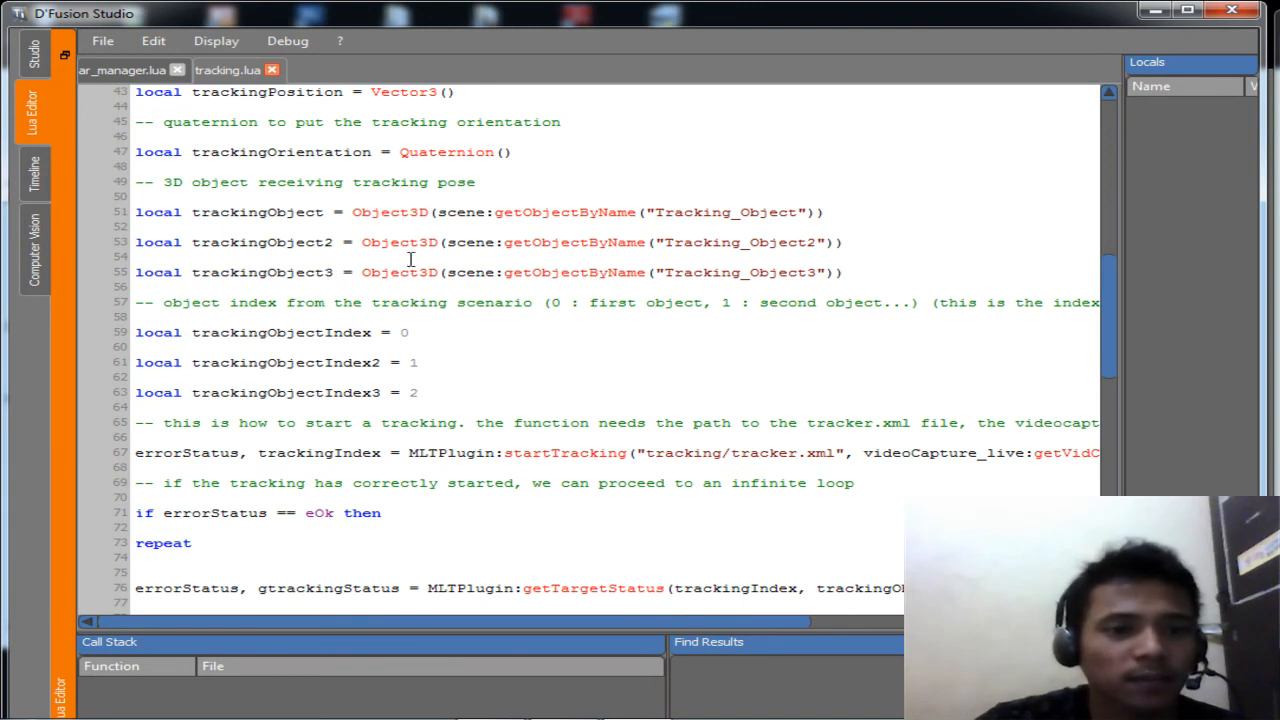
left_click(409, 212)
scroll(441, 352, "down", 2)
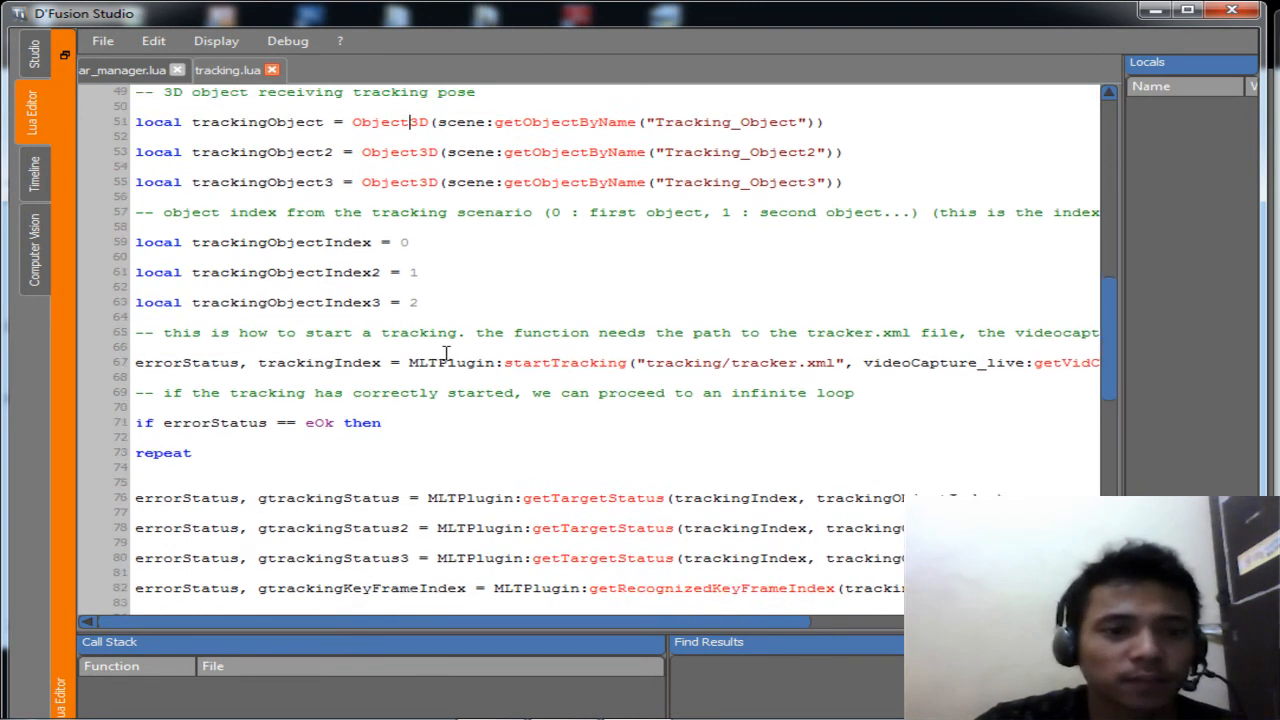
scroll(441, 352, "down", 9)
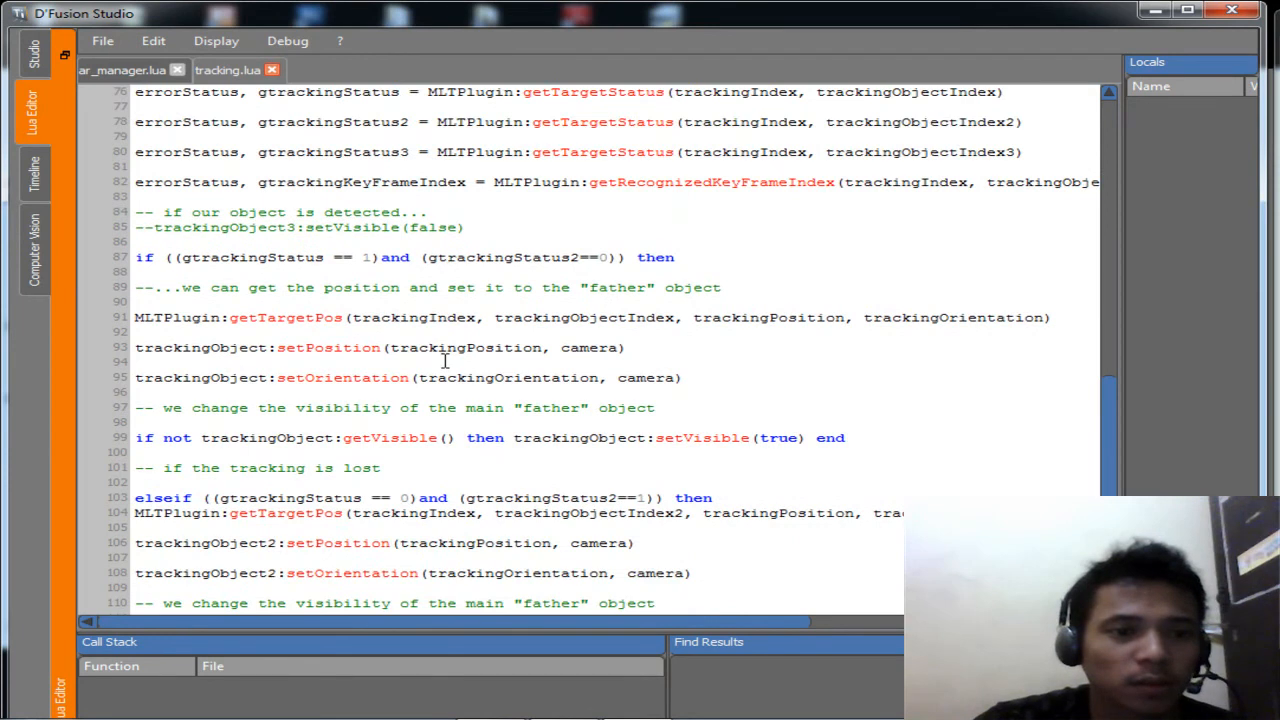
scroll(445, 362, "down", 3)
scroll(409, 358, "up", 1)
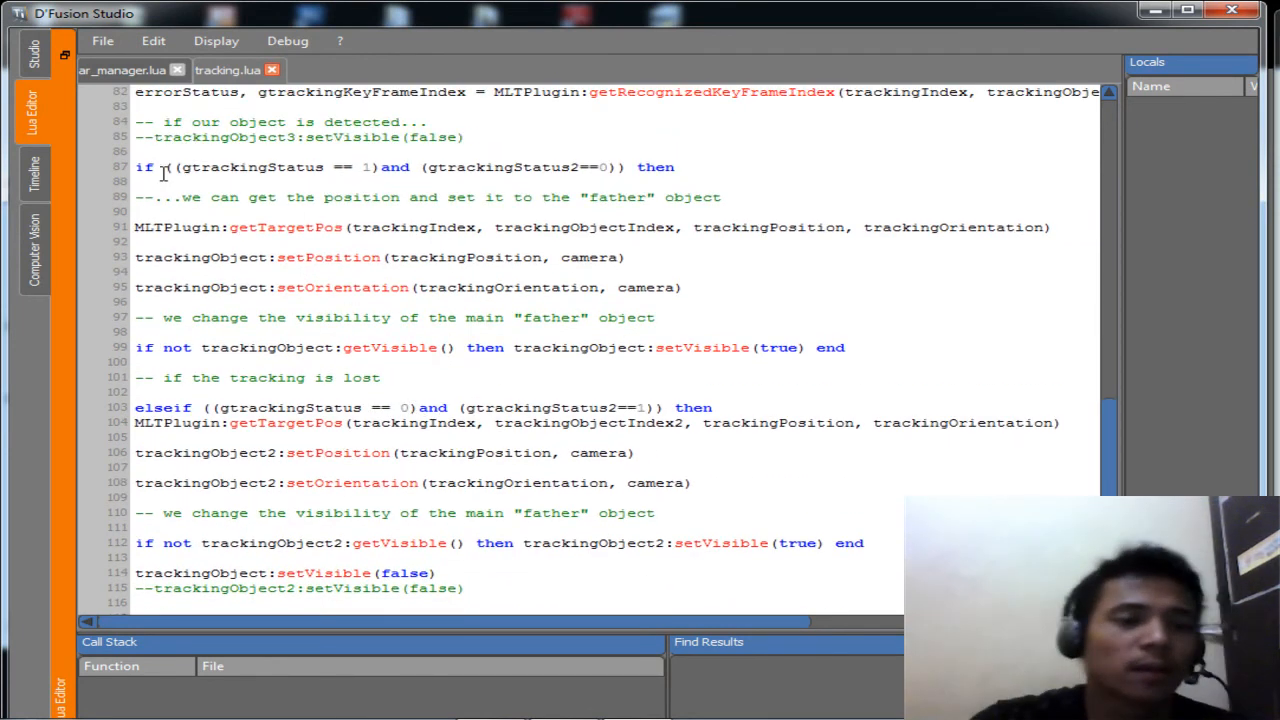
scroll(138, 170, "up", 1)
left_click_drag(136, 196, 430, 167)
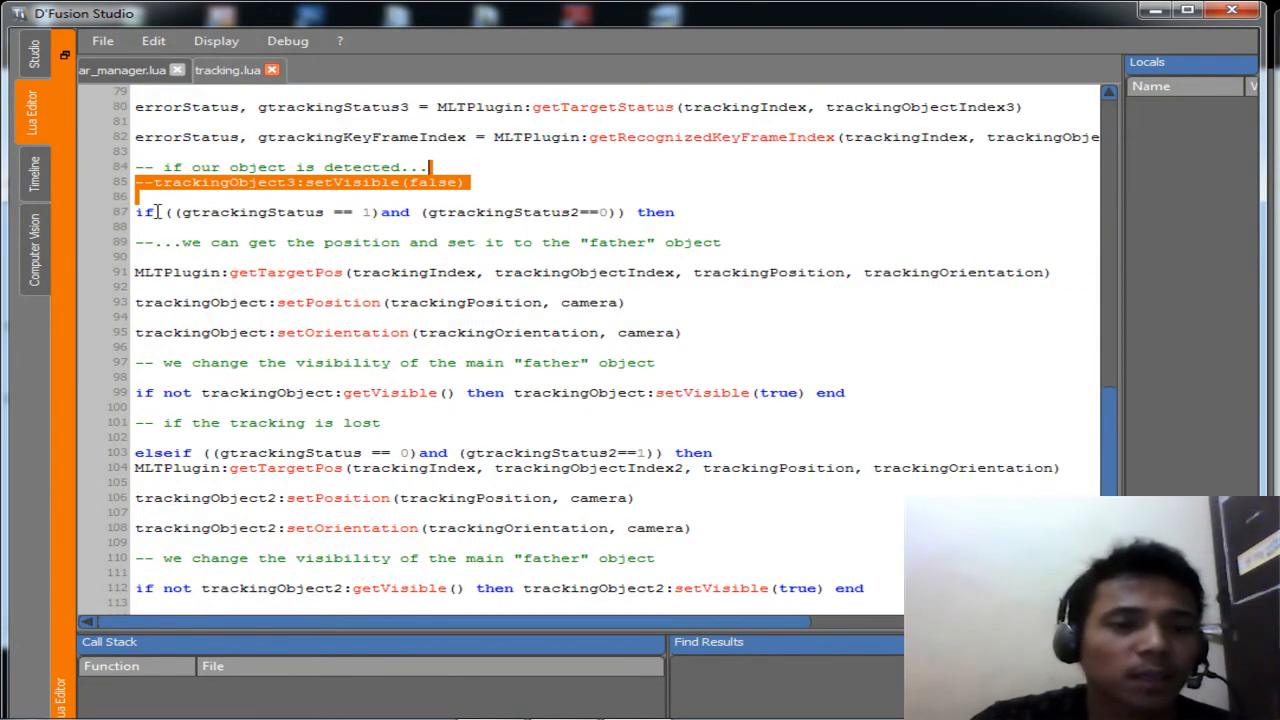
left_click_drag(312, 184, 351, 222)
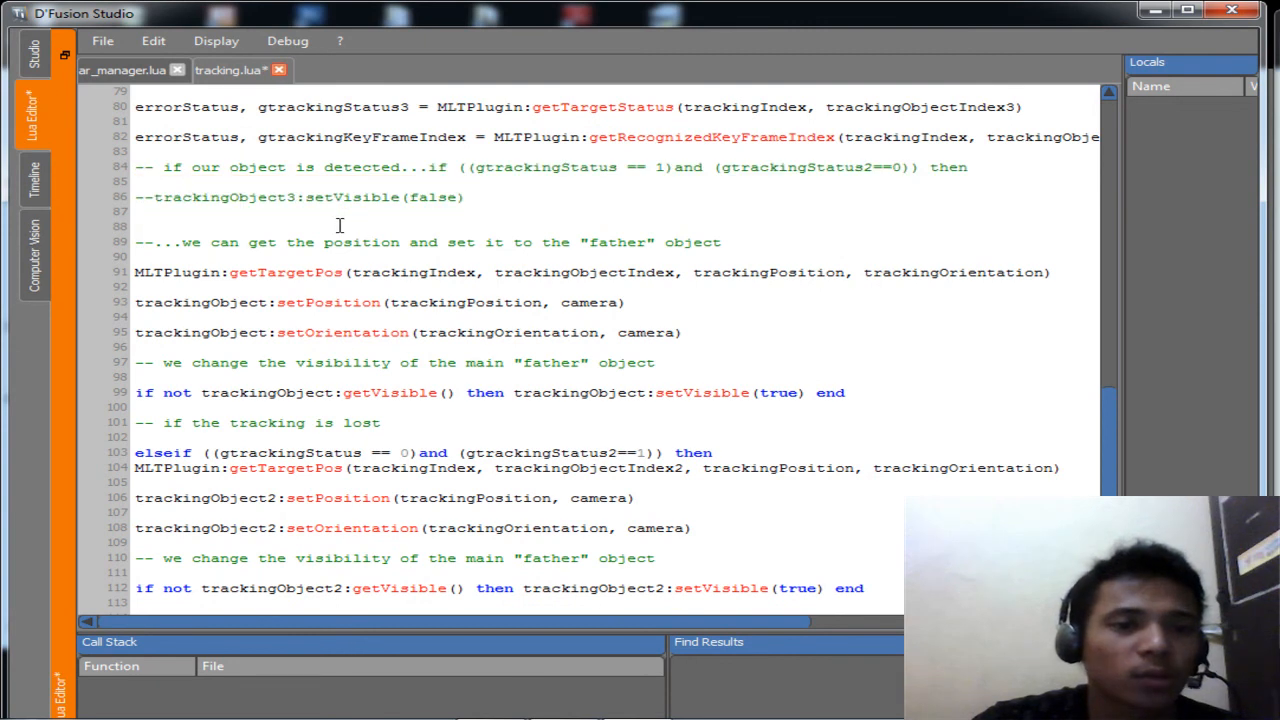
key("ctrl+z")
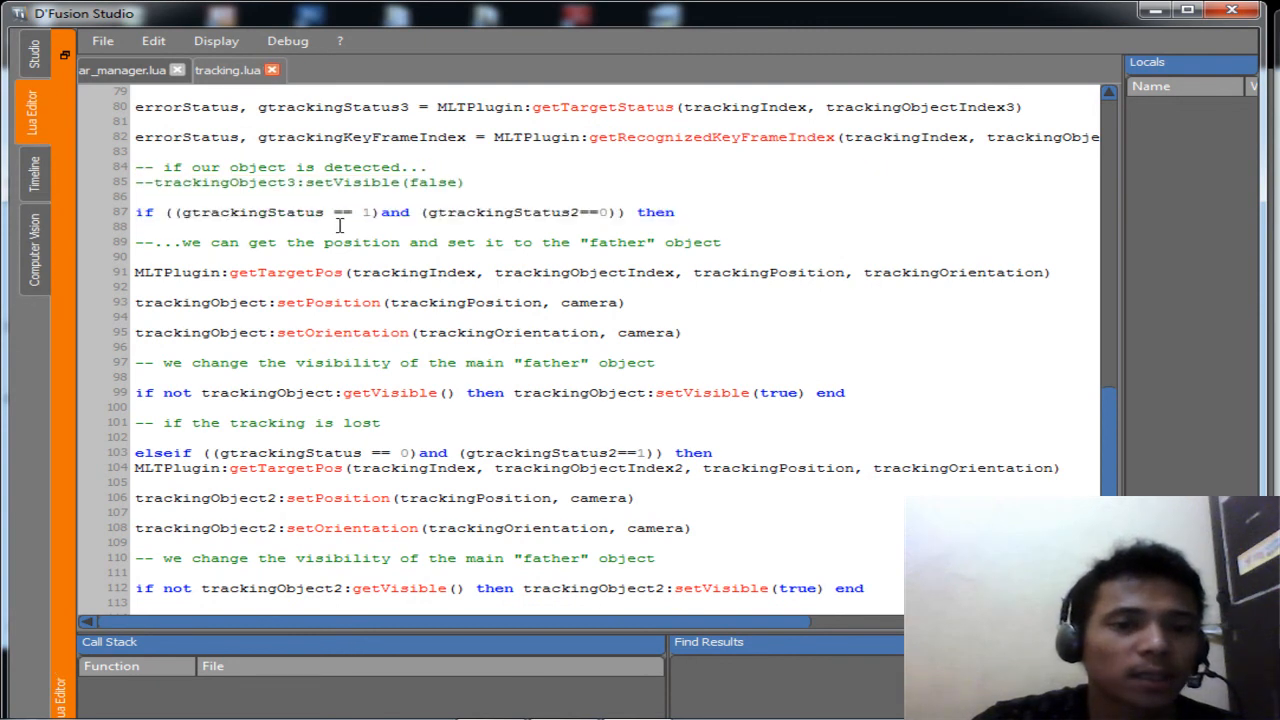
Examine the first detection branch, where trackingObject gets its position, orientation and visibility when only the first marker is tracked.
left_click(240, 213)
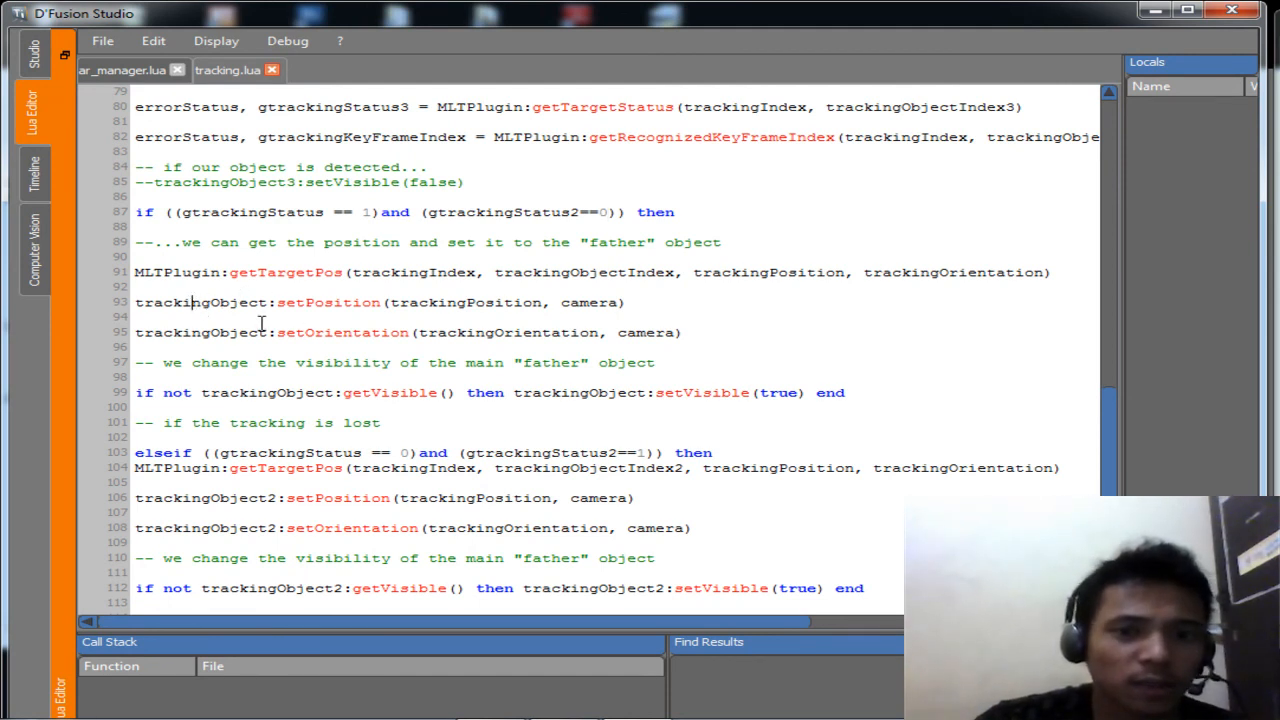
scroll(267, 313, "down", 3)
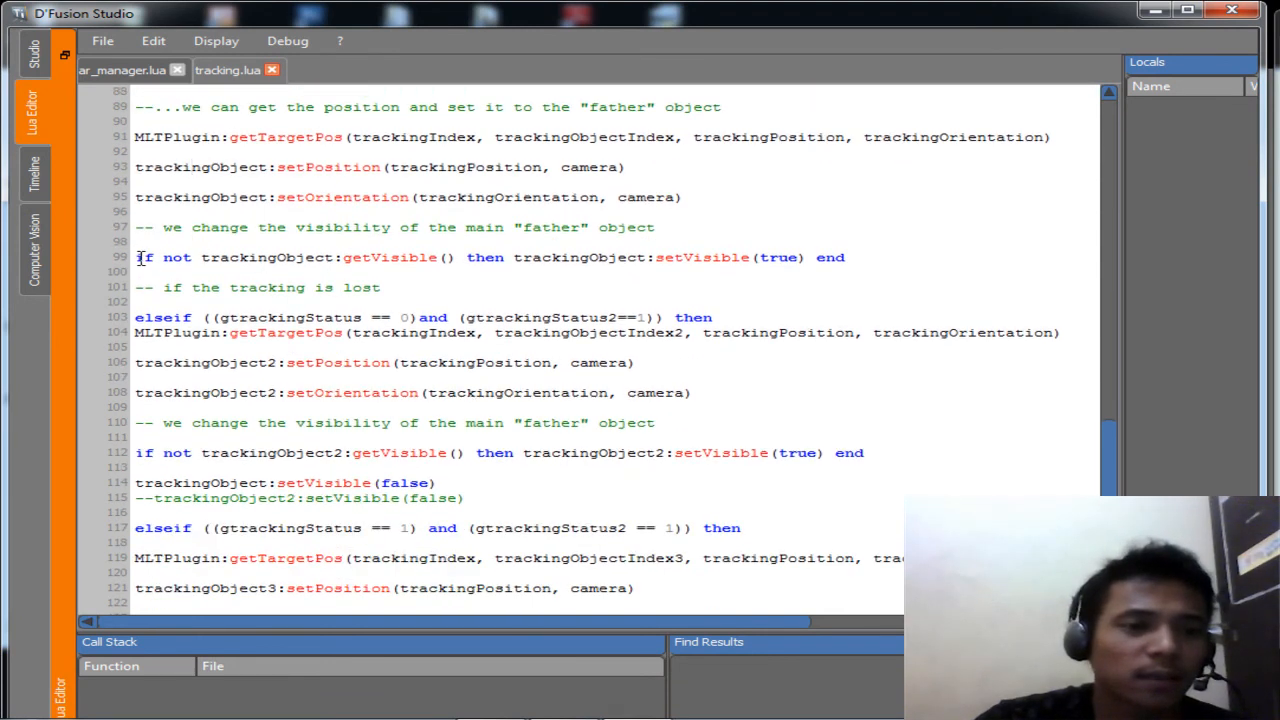
left_click_drag(133, 258, 836, 258)
left_click(755, 291)
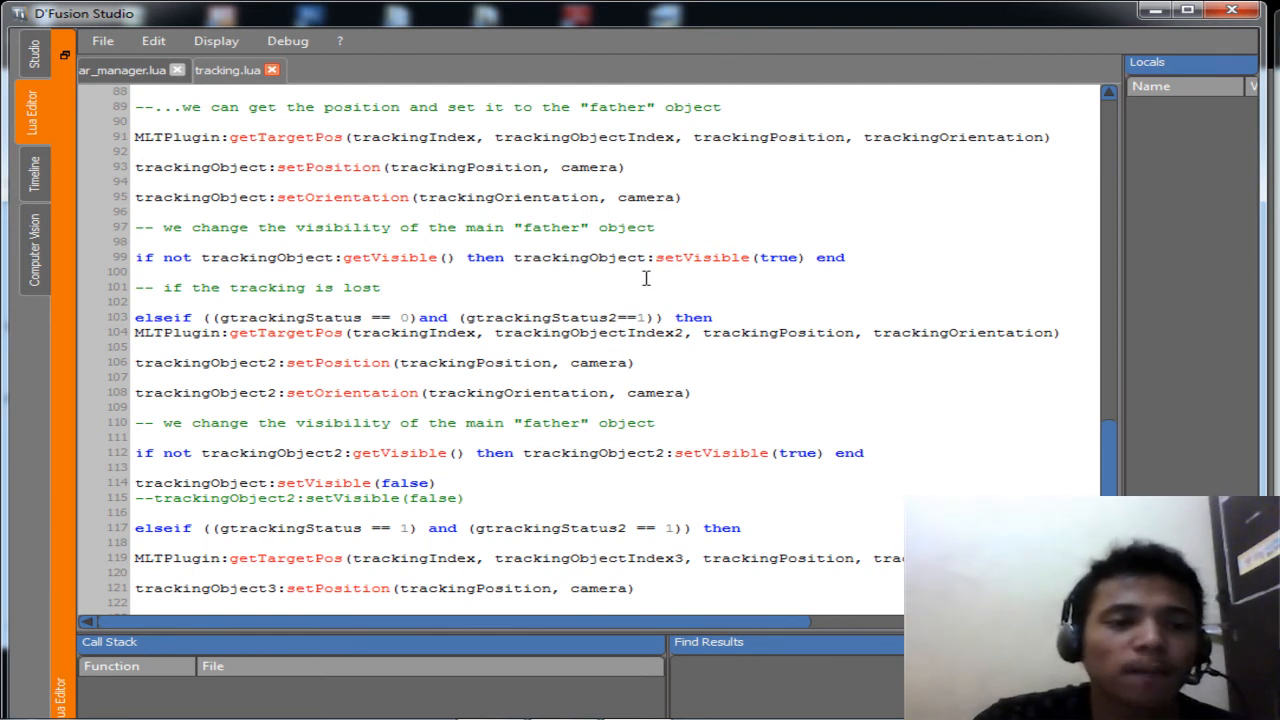
Examine the elseif branch for gtrackingStatus equal to 0 and gtrackingStatus2 equal to 1, which controls trackingObject2.
scroll(406, 268, "down", 2)
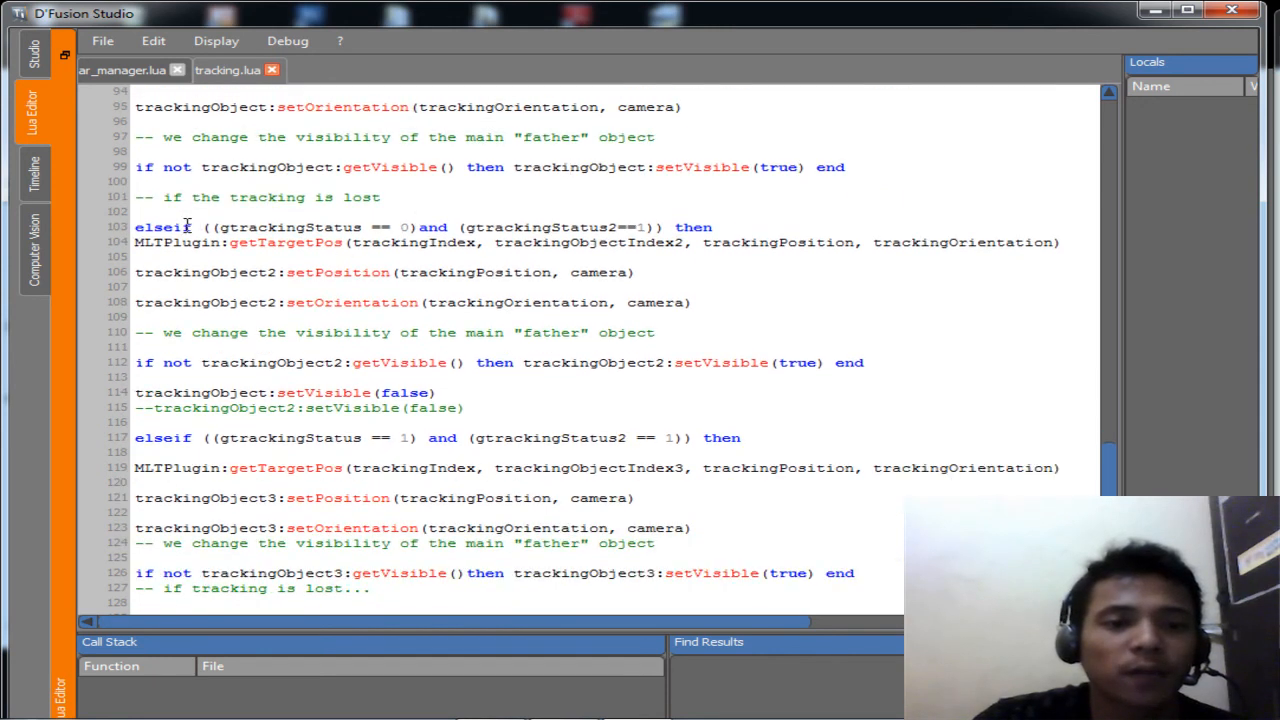
left_click_drag(135, 228, 224, 229)
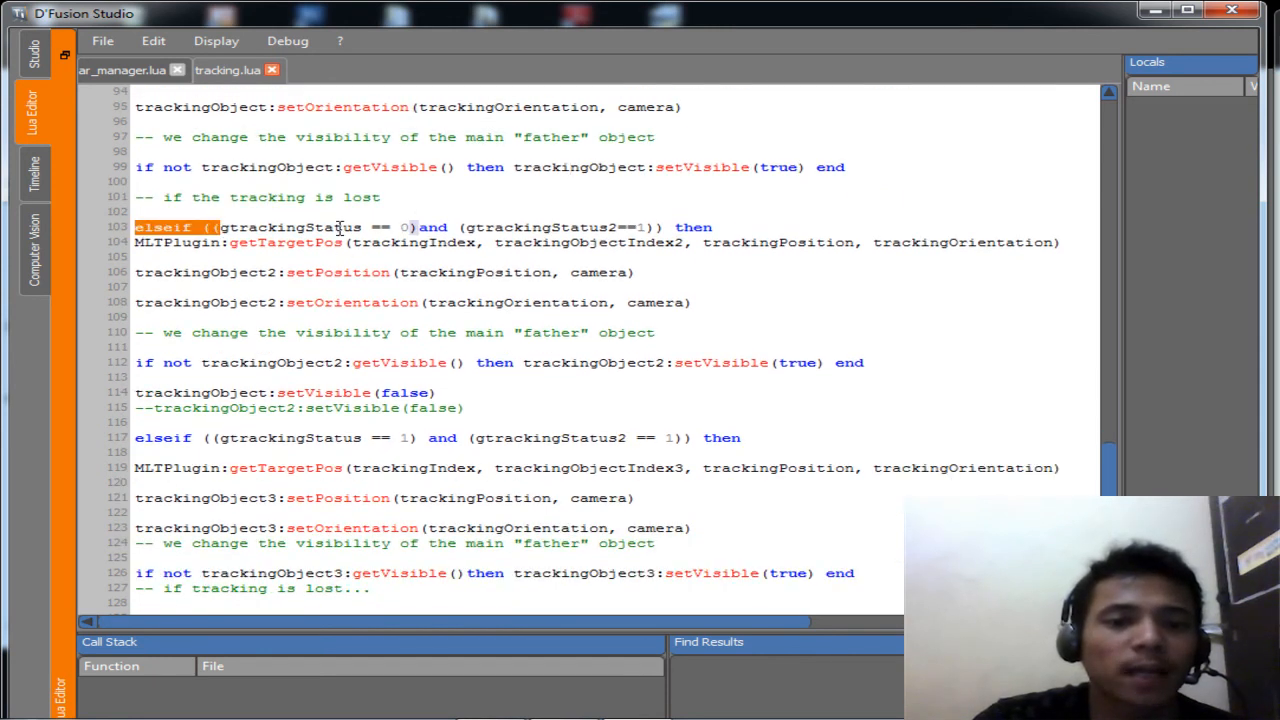
left_click(334, 228)
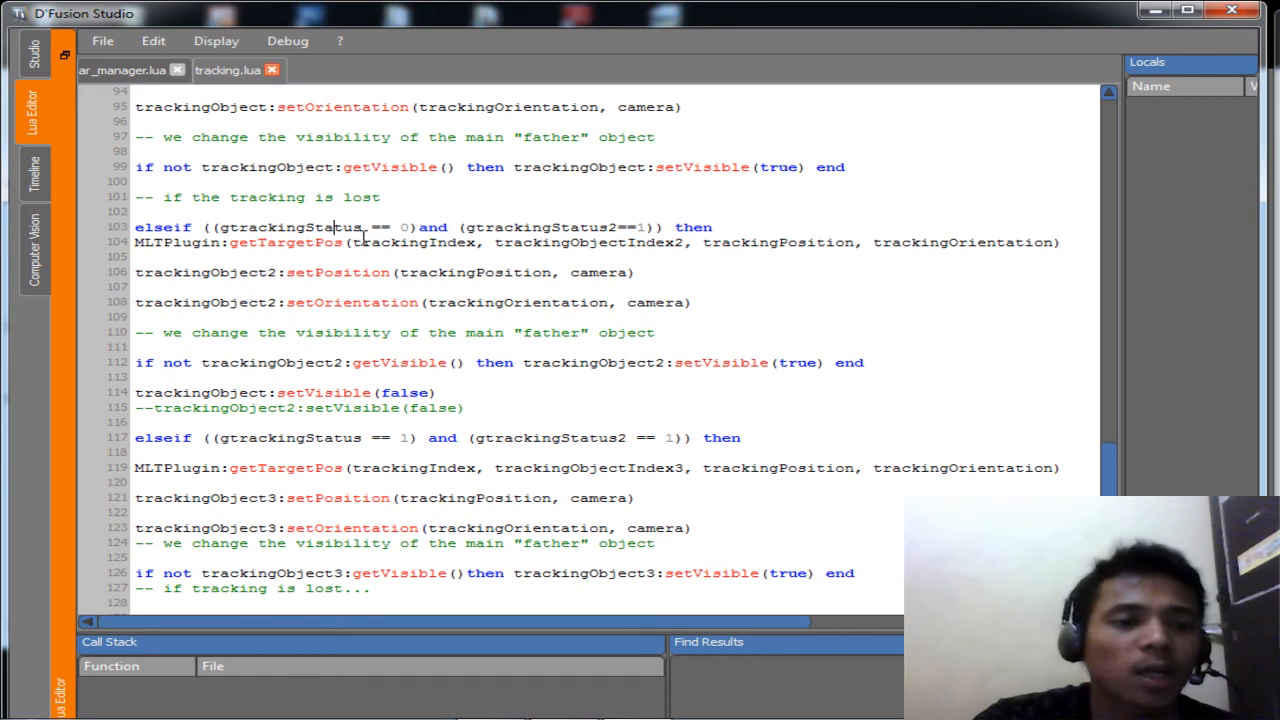
left_click(410, 230)
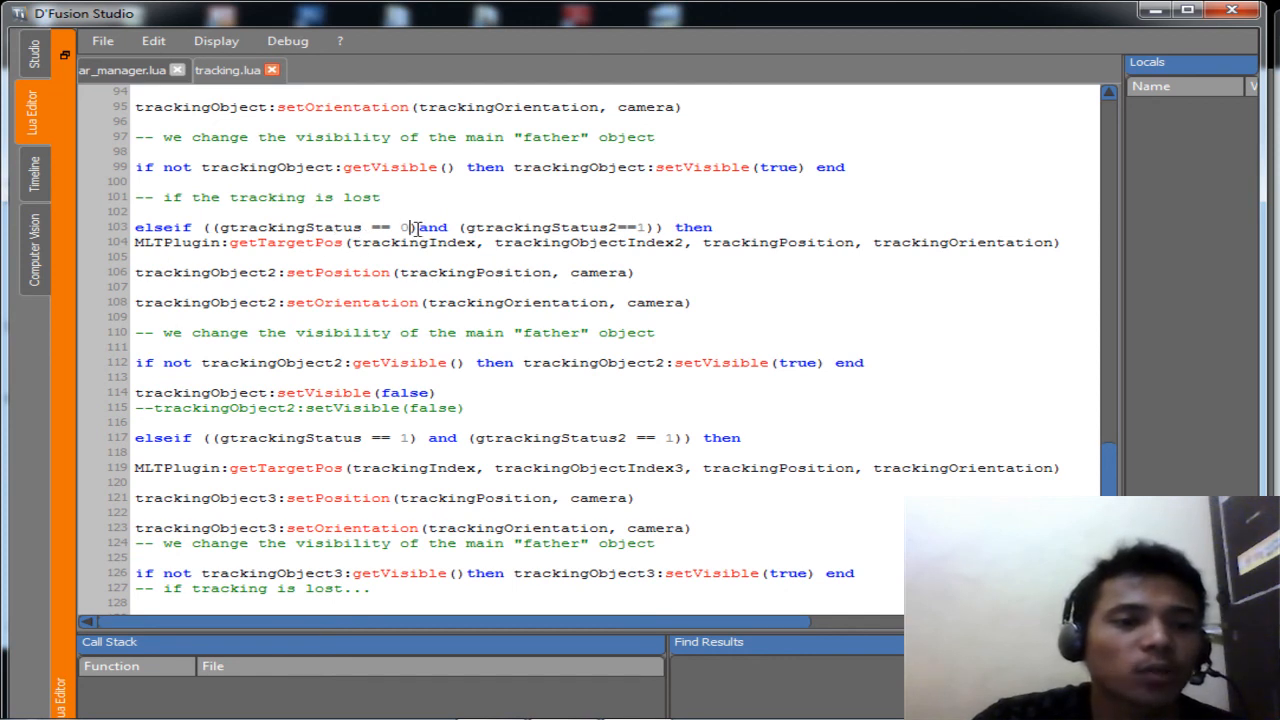
left_click(646, 228)
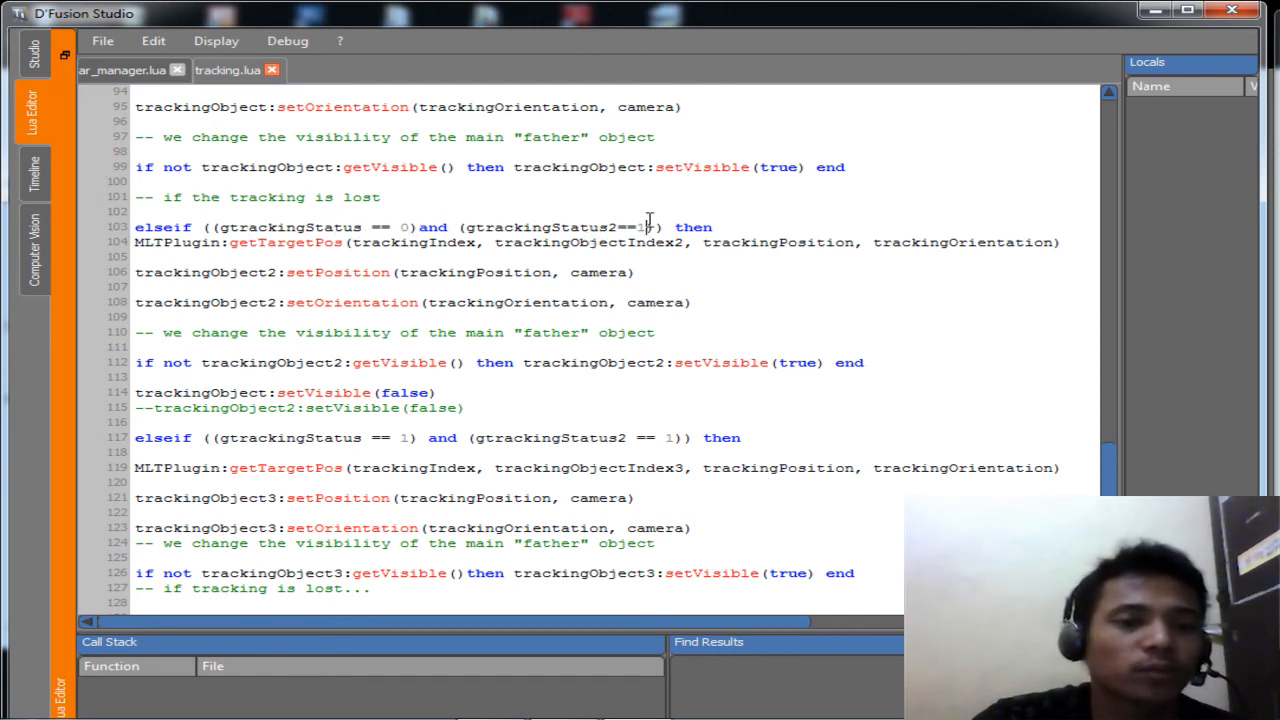
scroll(342, 228, "down", 1)
type(")")
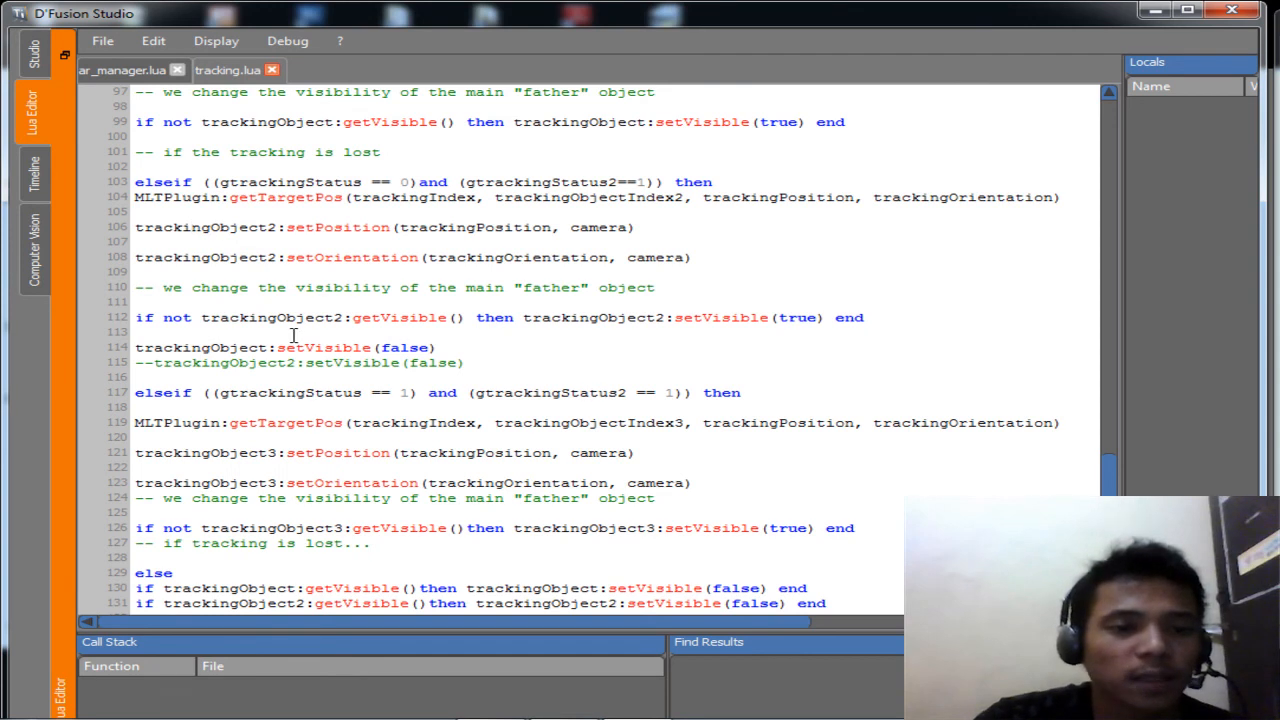
Examine the elseif branch for both tracking statuses equal to 1, which positions trackingObject3.
scroll(293, 335, "down", 2)
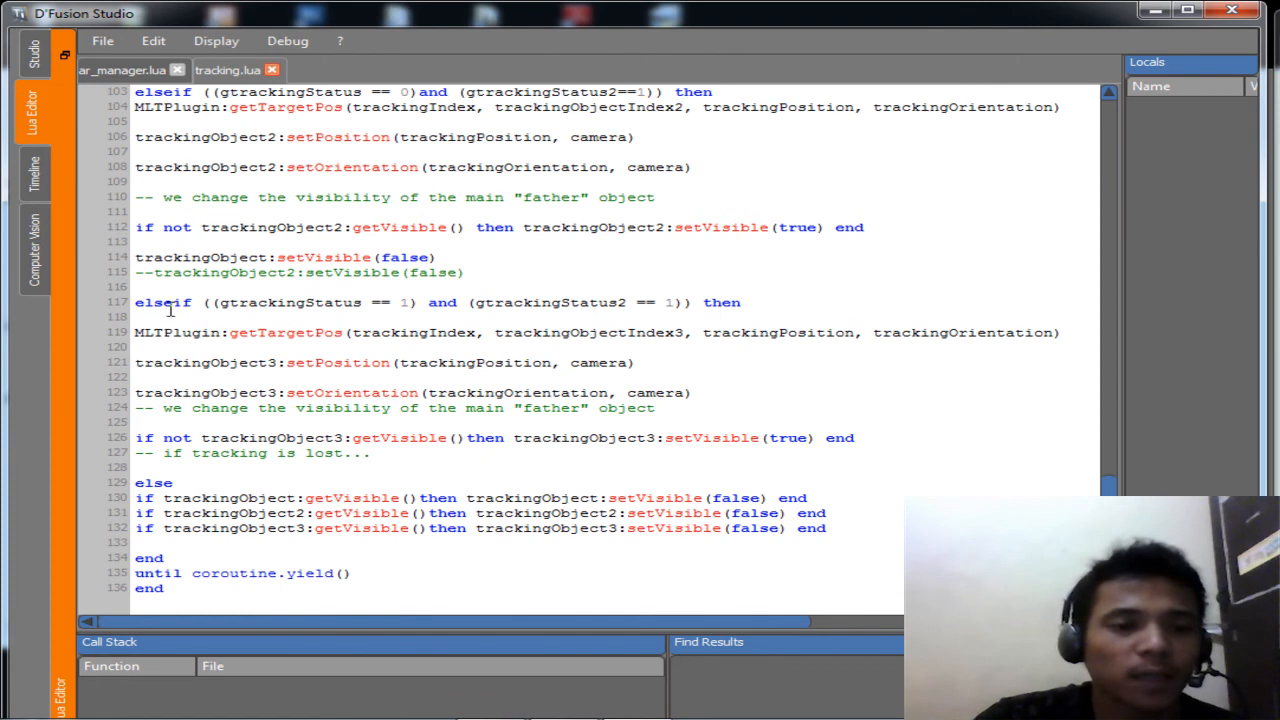
left_click_drag(145, 305, 748, 310)
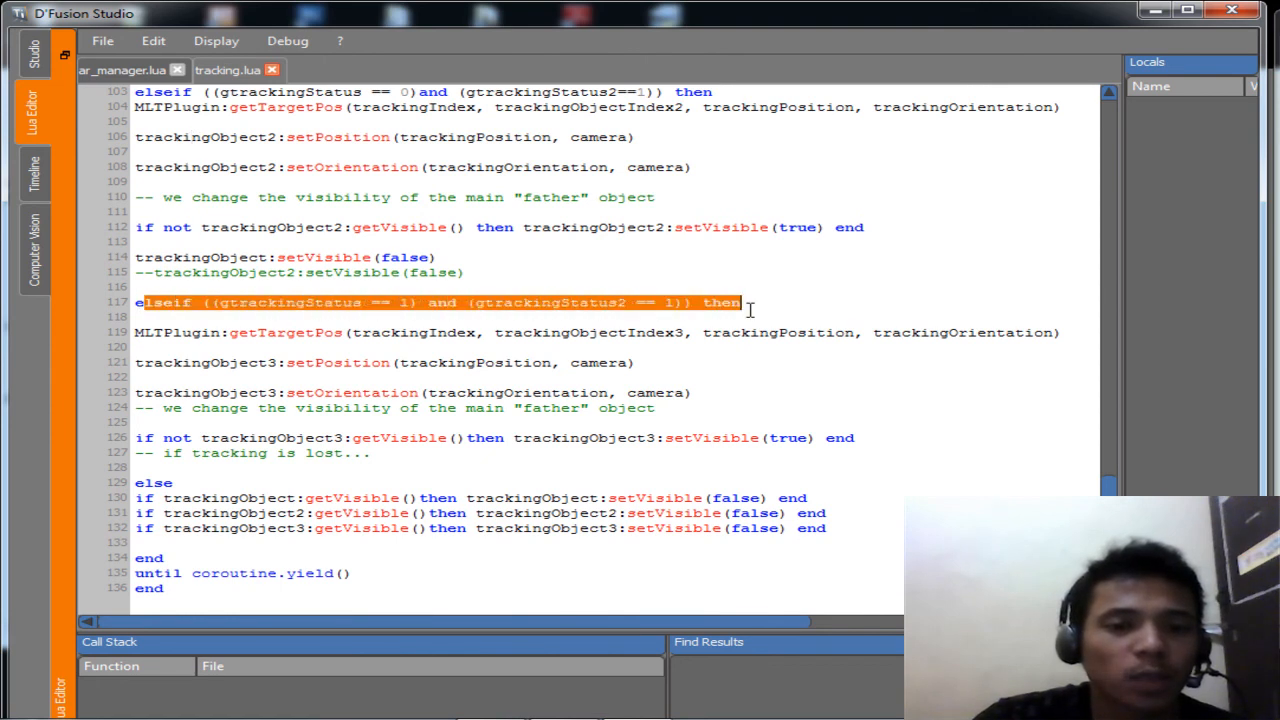
left_click(757, 308)
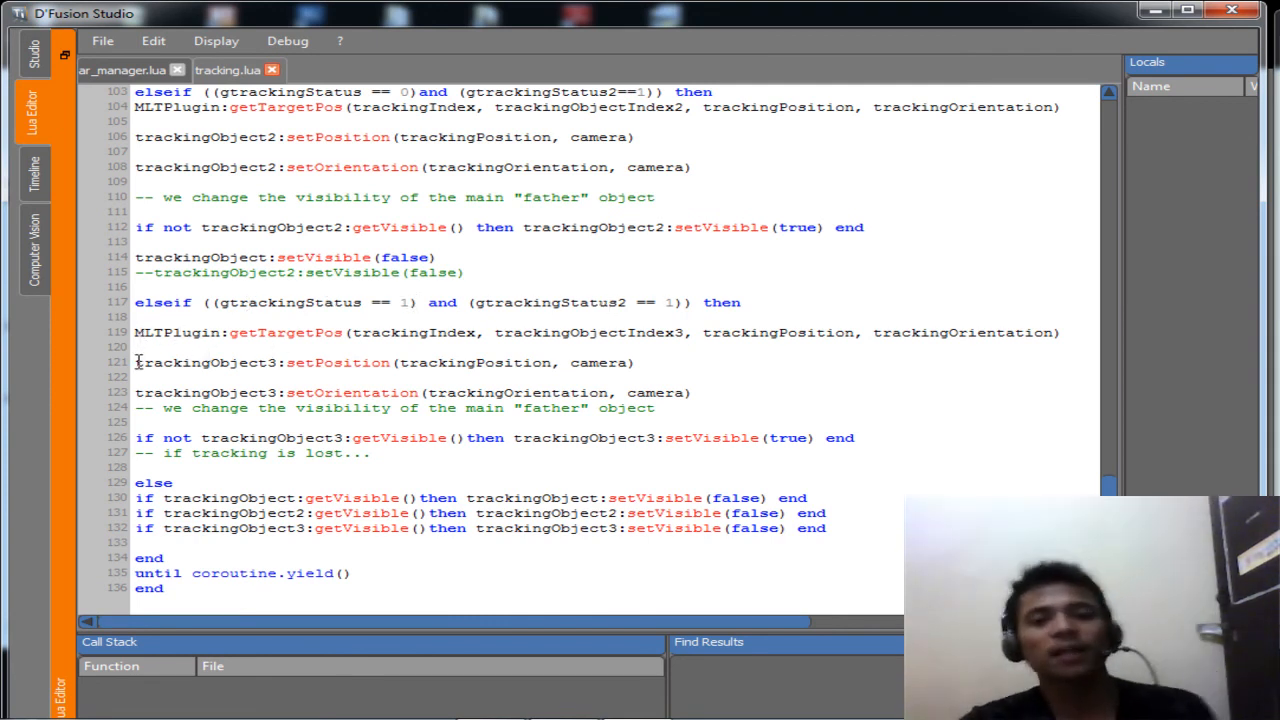
left_click_drag(136, 363, 270, 364)
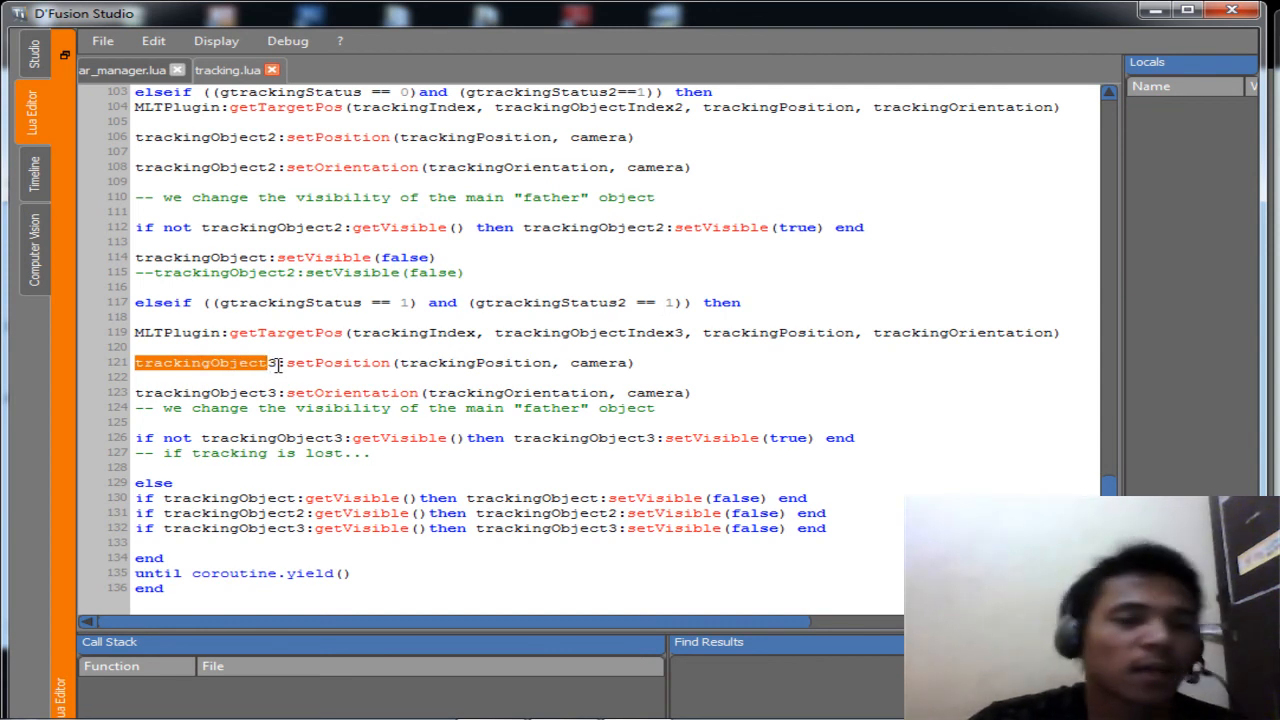
left_click(278, 364)
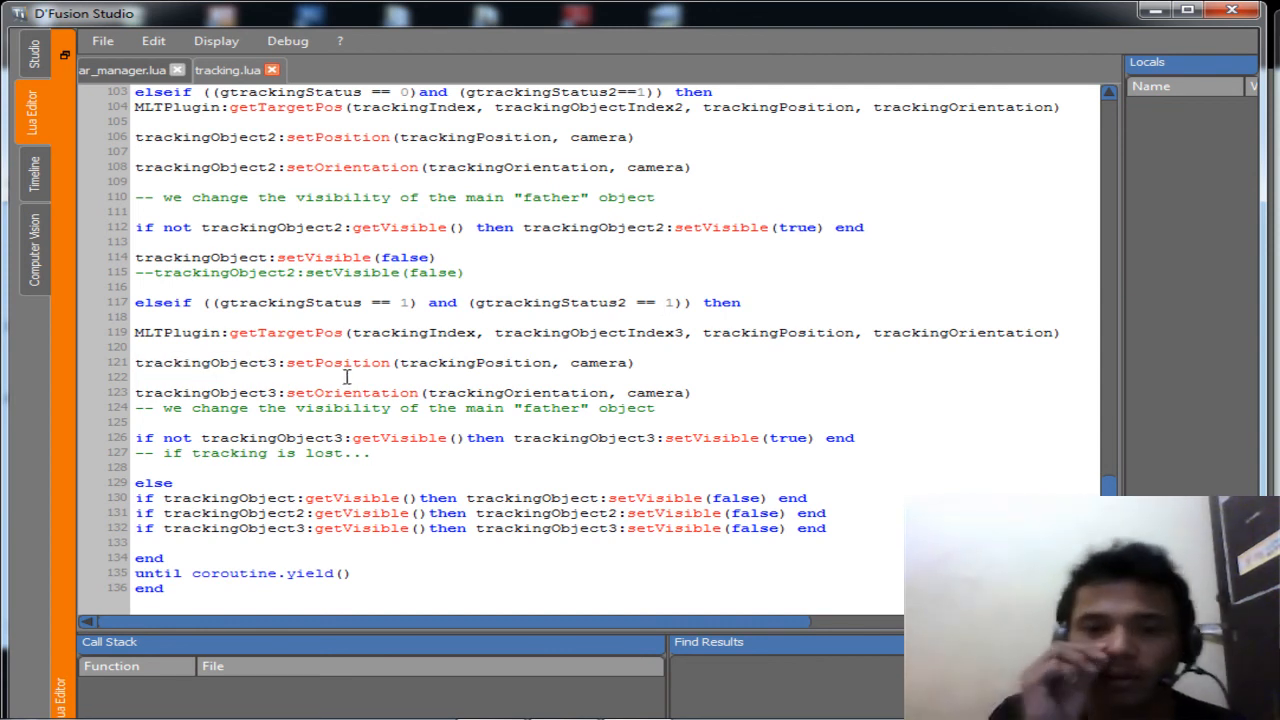
scroll(347, 376, "up", 13)
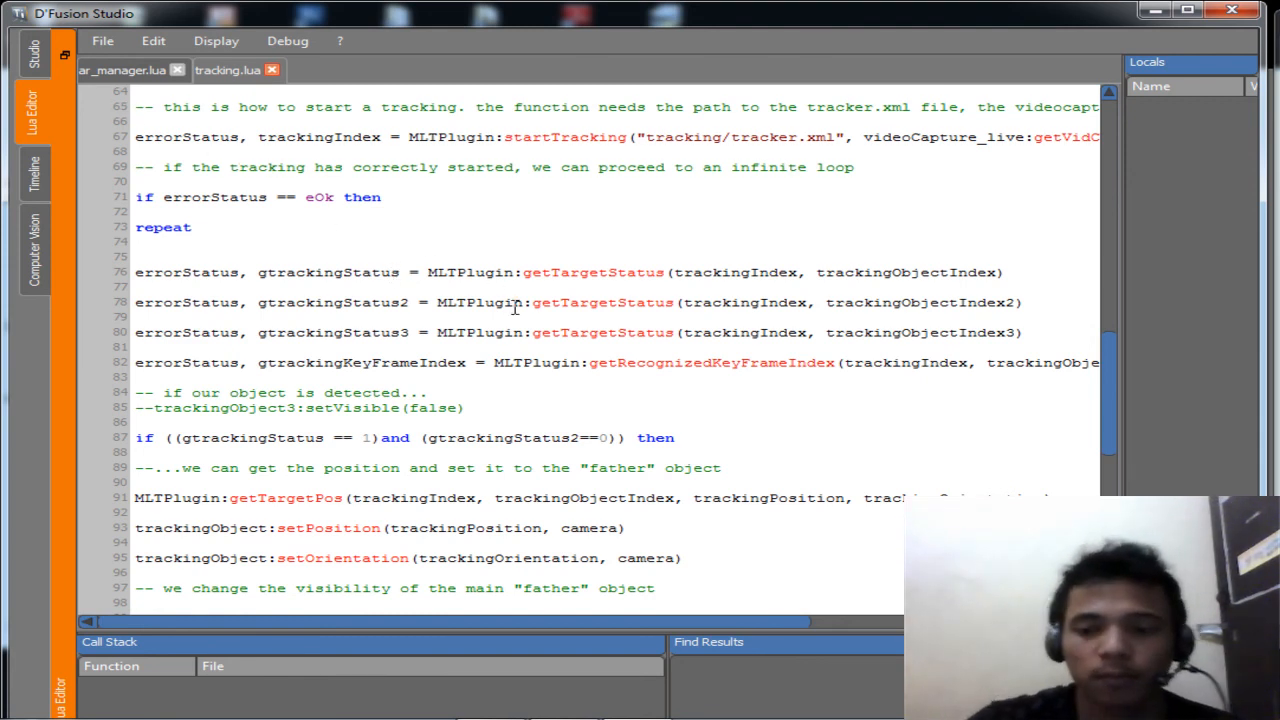
mouse_move(727, 708)
mouse_move(564, 706)
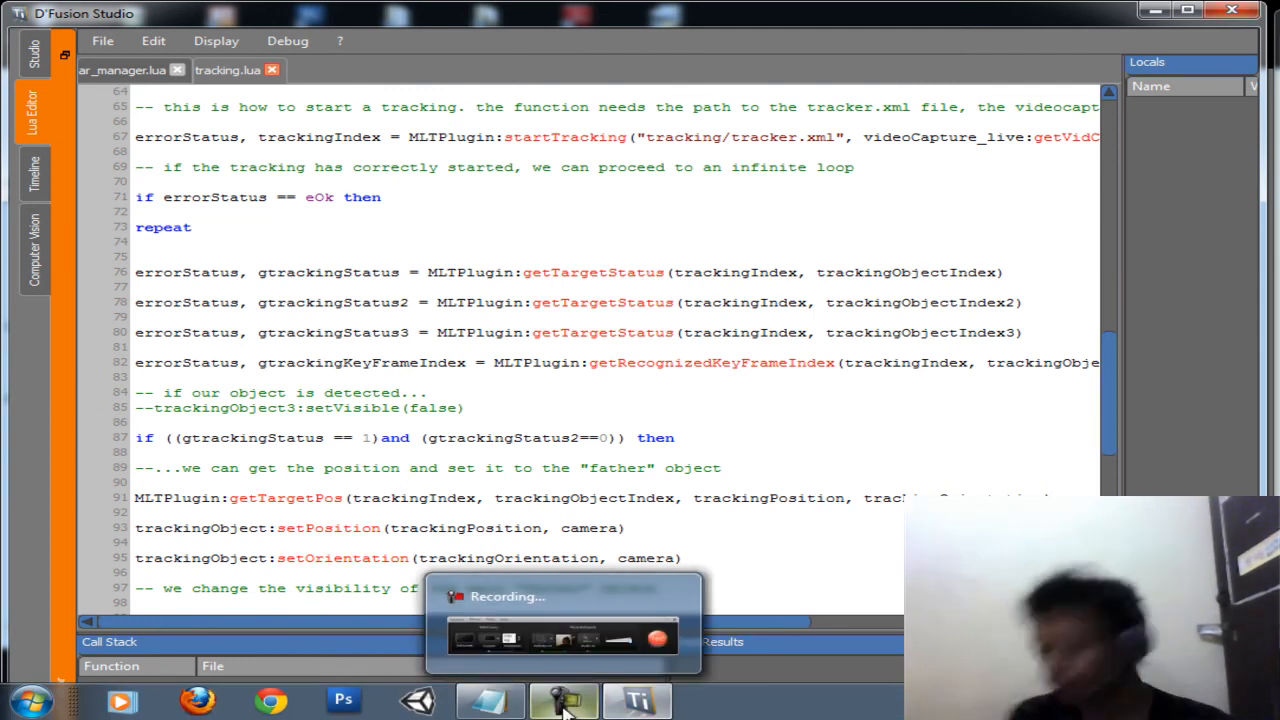